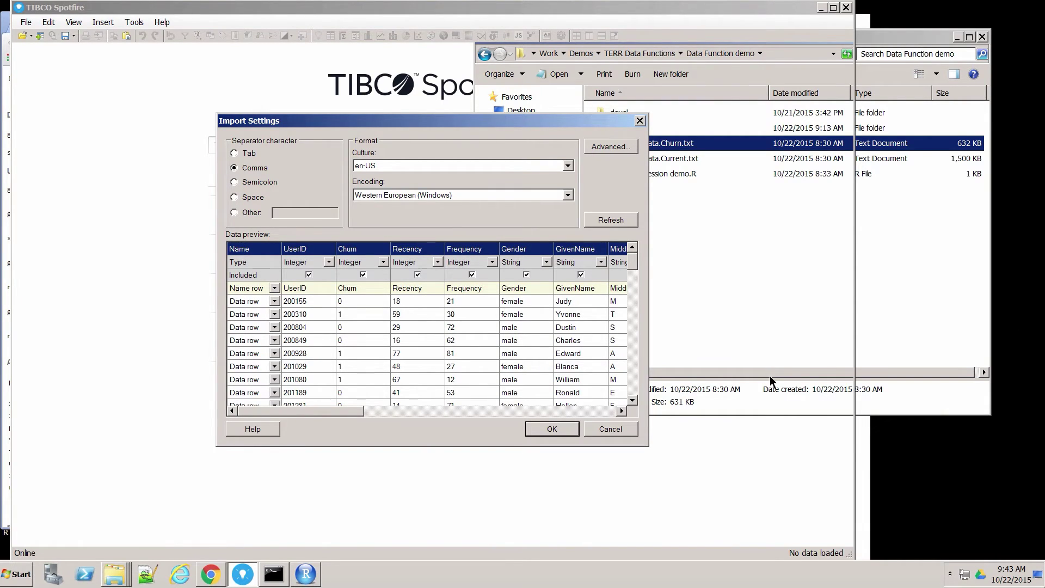
Import the comma-separated customer churn data and add the recommended Frequency vs. Recency scatter plot based on Churn, Recency and Frequency
click(553, 424)
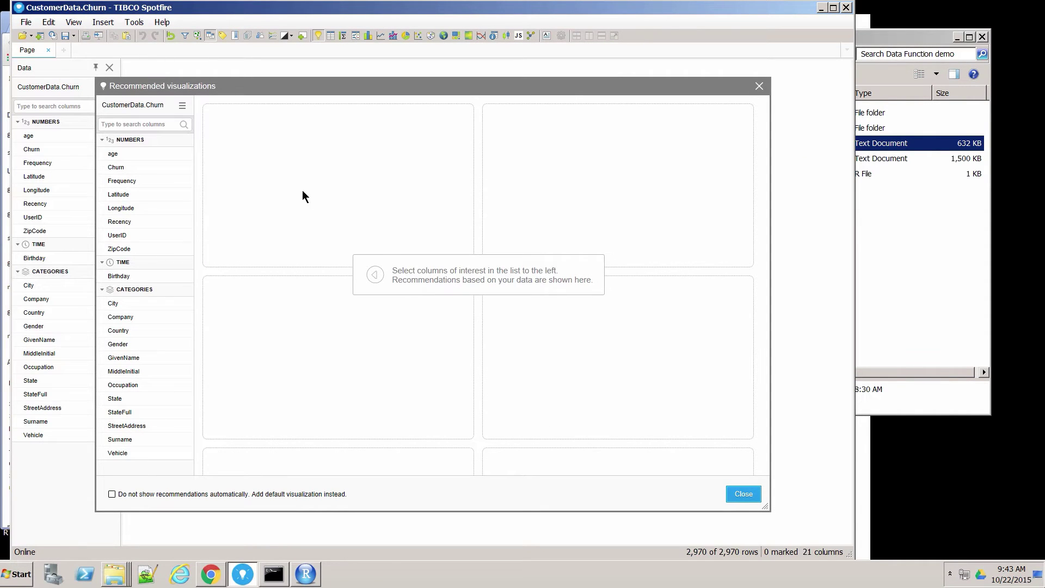
click(115, 169)
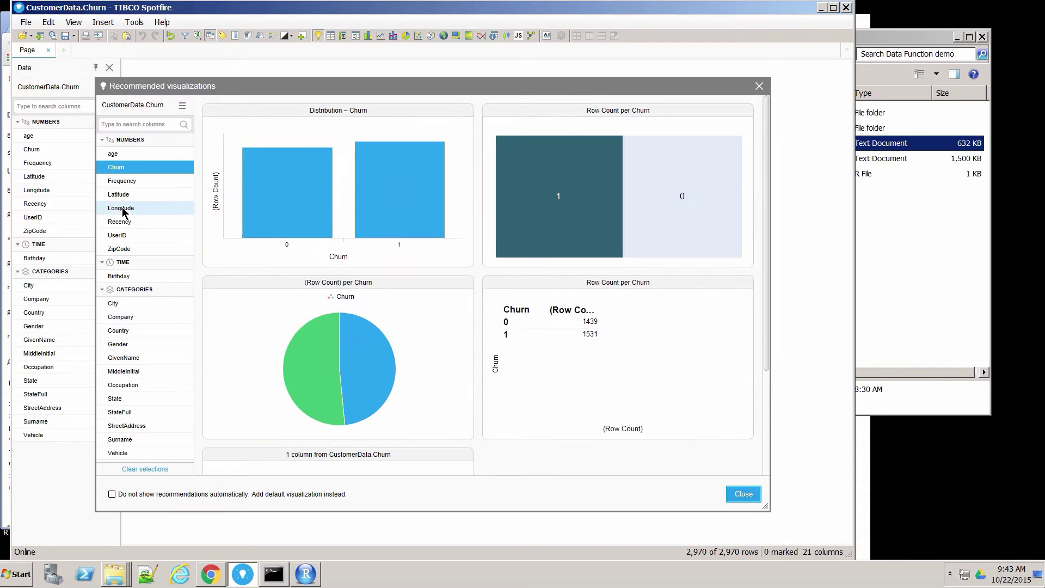
click(116, 221)
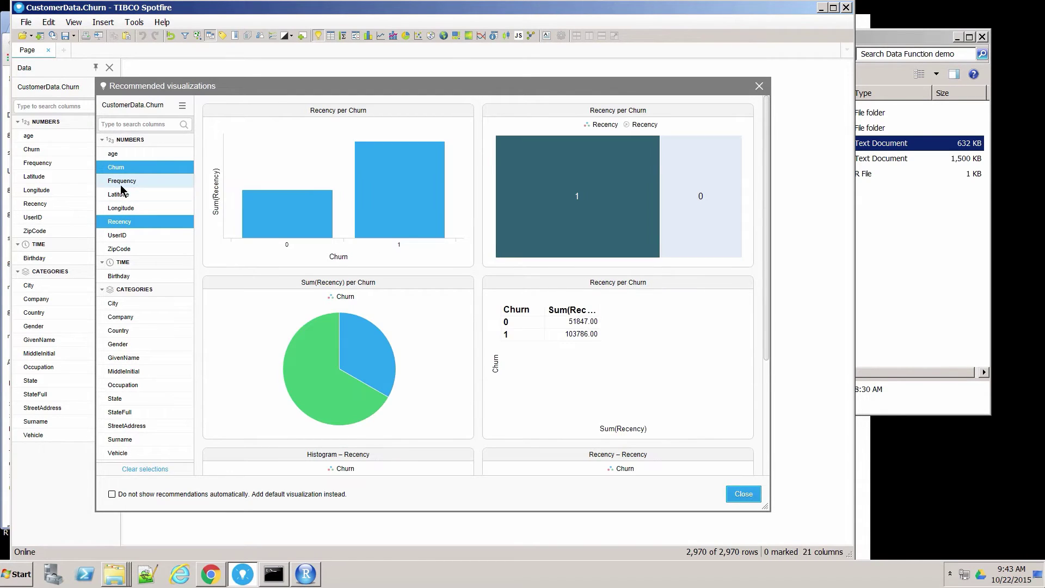
click(123, 182)
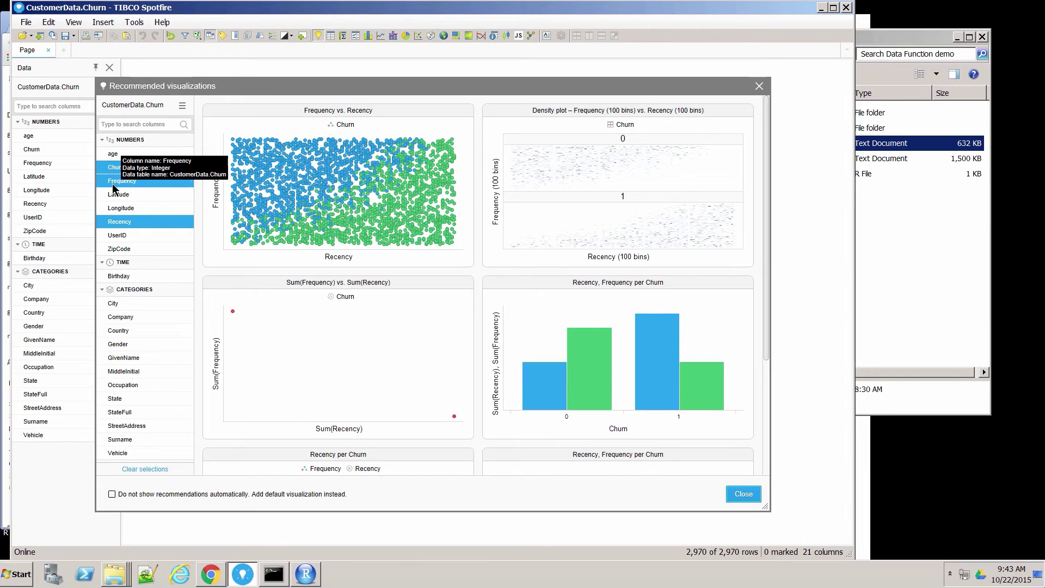
click(341, 165)
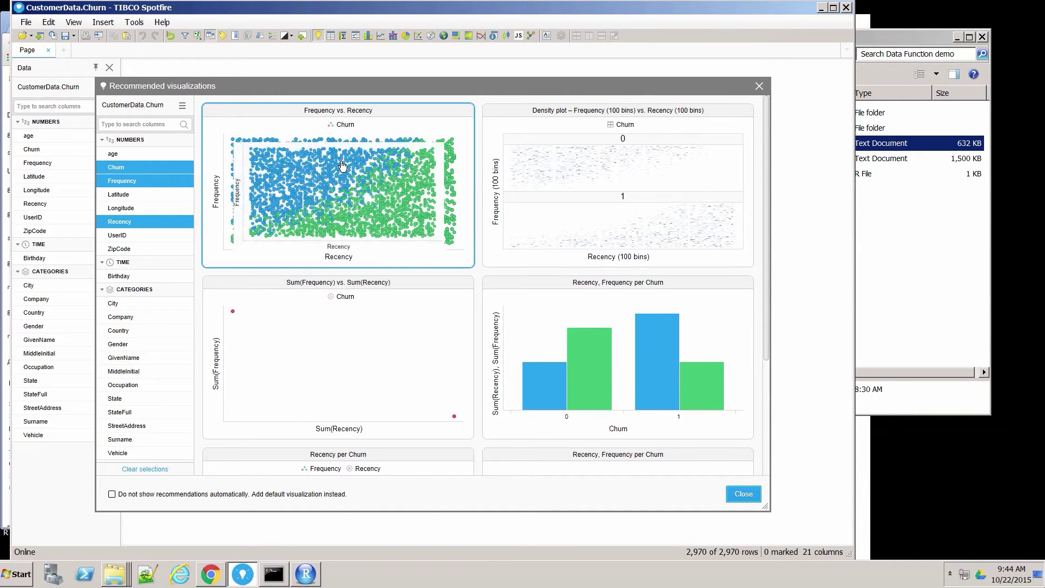
click(753, 496)
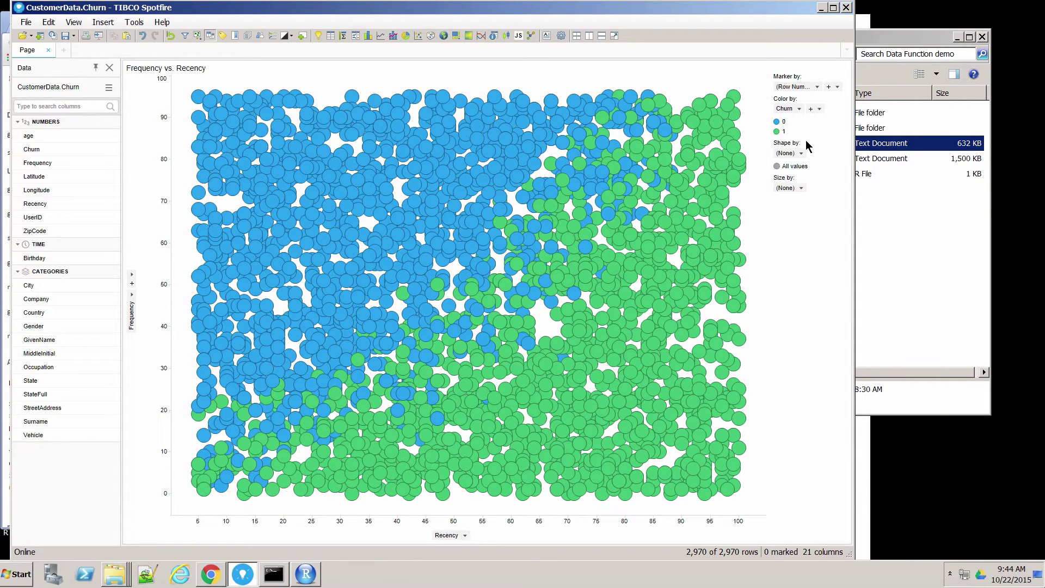
Recolor the markers for Churn value 1 to light red in the scatter plot
click(776, 132)
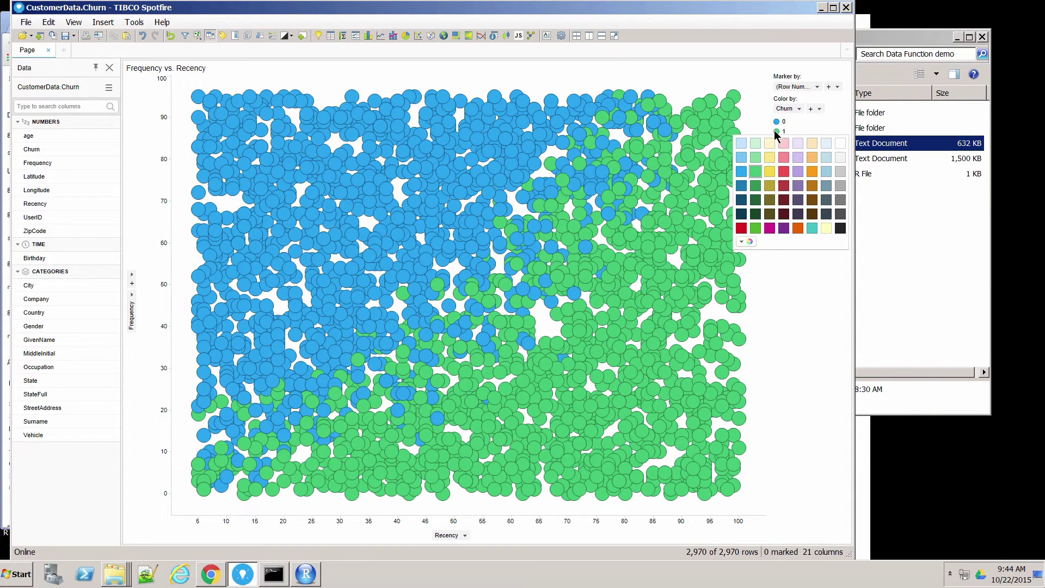
click(784, 158)
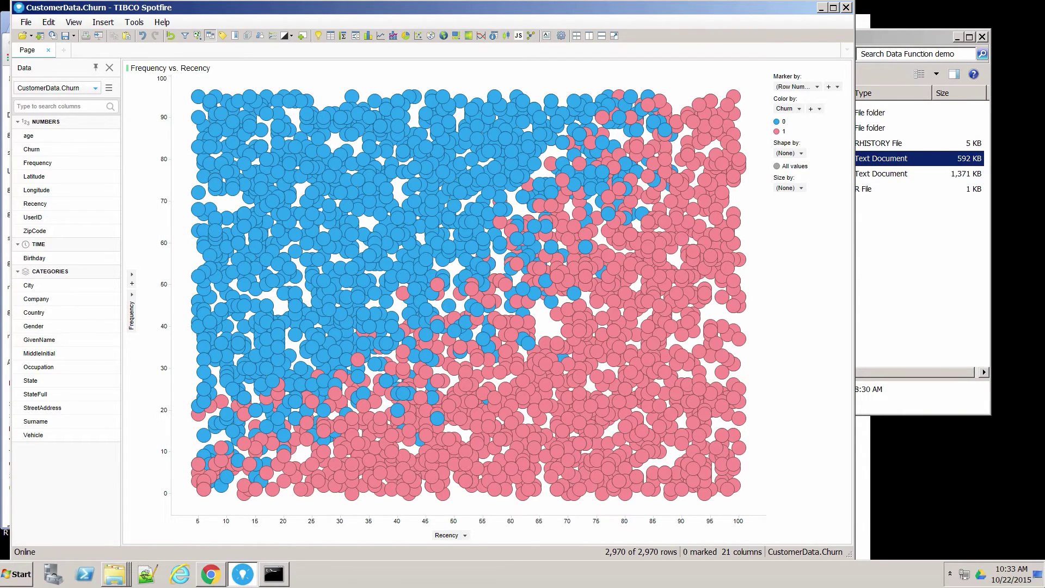
Launch the RStudio IDE through TERR Tools and create a new R script
click(134, 21)
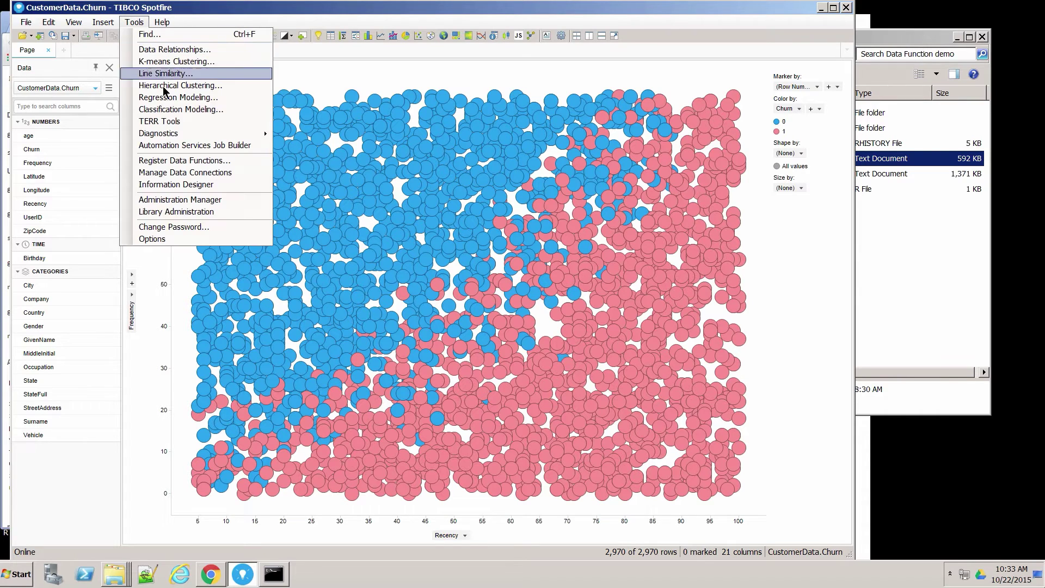
click(170, 122)
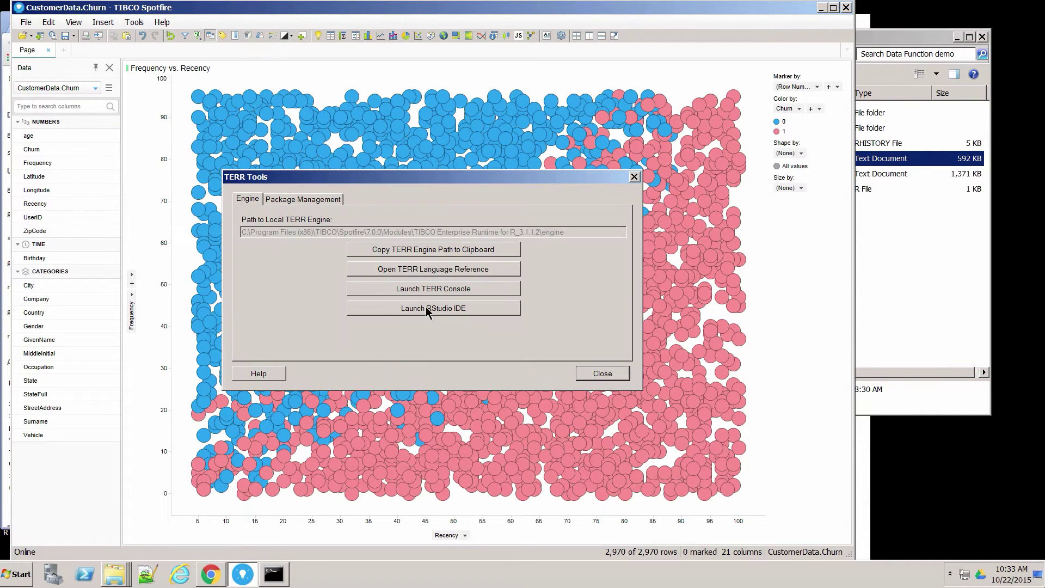
click(466, 307)
click(8, 31)
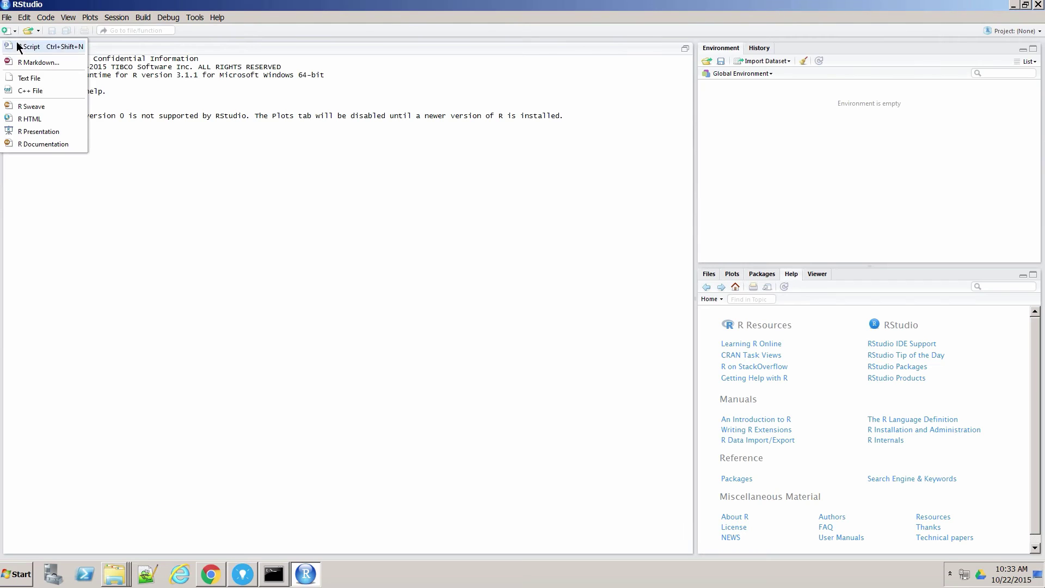
click(19, 48)
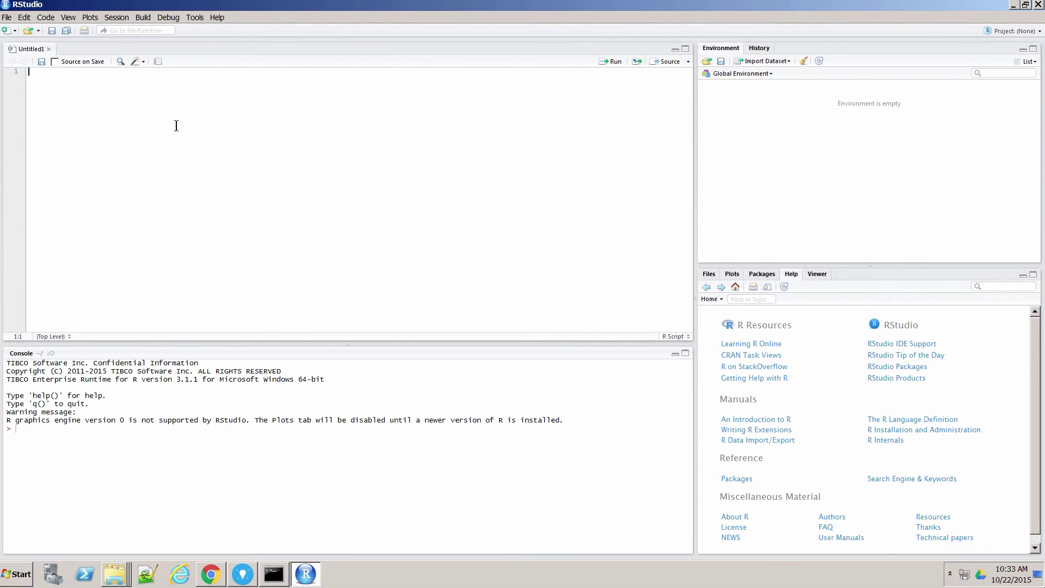
Insert the churn model script and run its first lines to set the working directory, read CustomerData.Churn.txt into inputData and show its head
text(setwd("\\\\vmware-host\\Shared Folders\\Work\\Demos\\TERR Data Functions\\Data Function demo") inputData <- read.table(file="CustomerData.Churn.txt", sep=",", header=TRUE)  head(inputData)   ## Start actual Spotfire Data Function - data has been passed in to here.   # Basic Logistic Regression Model myGLM <- glm(Churn ~ Frequency + Recency, data=inputData, family="binomial")  # 2nd Model, now with quadratic term #inputData$Recencysq = inputData$Recency^2 #myGLM <- glm(Churn ~ Frequency + Recency + Recencysq, data=inputData, family="binomial")   #Get the model's Coefficients coefs <- coef(myGLM)  # Construct curve parameters for probability = 0.5 (logit parameter=1) for Score2 on y-axis: curveCoefficients <- data.frame(   Const     = -coefs["(Intercept)"] / coefs["Frequency"],   Coef.x    = -coefs["Recency"]      / coefs["Frequency"],   #Coef.xsquared  = -coefs["Recencysq"] / coefs["Frequency"], # quadratic term   row.names=NULL ))
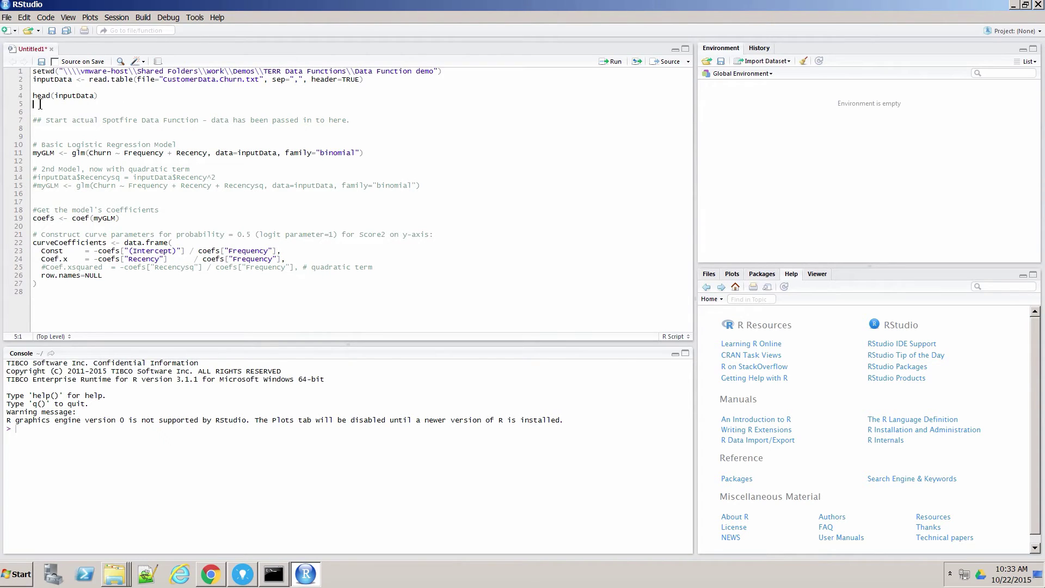
drag(39, 103, 26, 71)
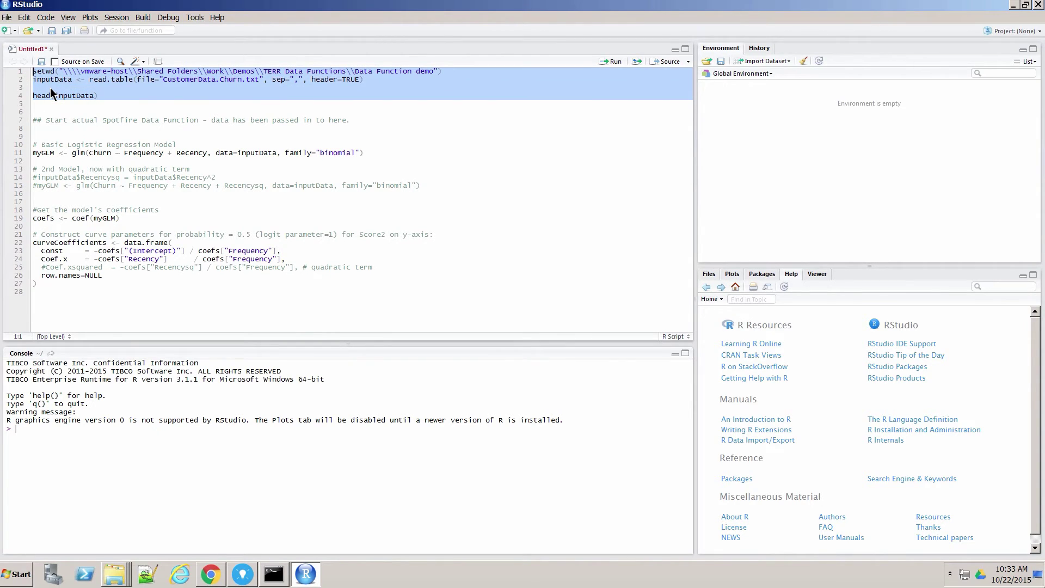
key(ctrl+Return)
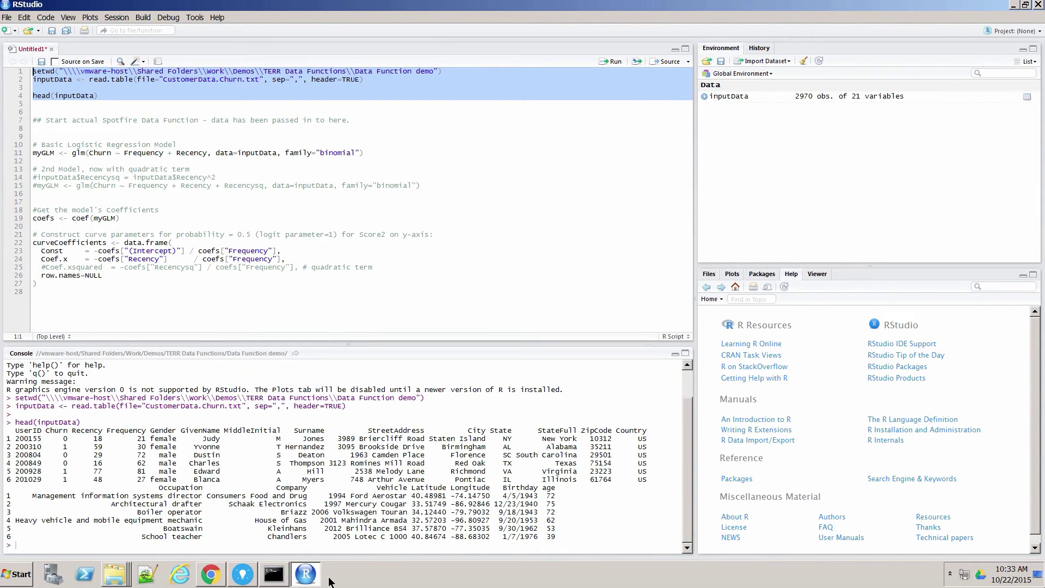
Run the basic logistic regression of Churn on Frequency and Recency, and print the myGLM model
click(127, 137)
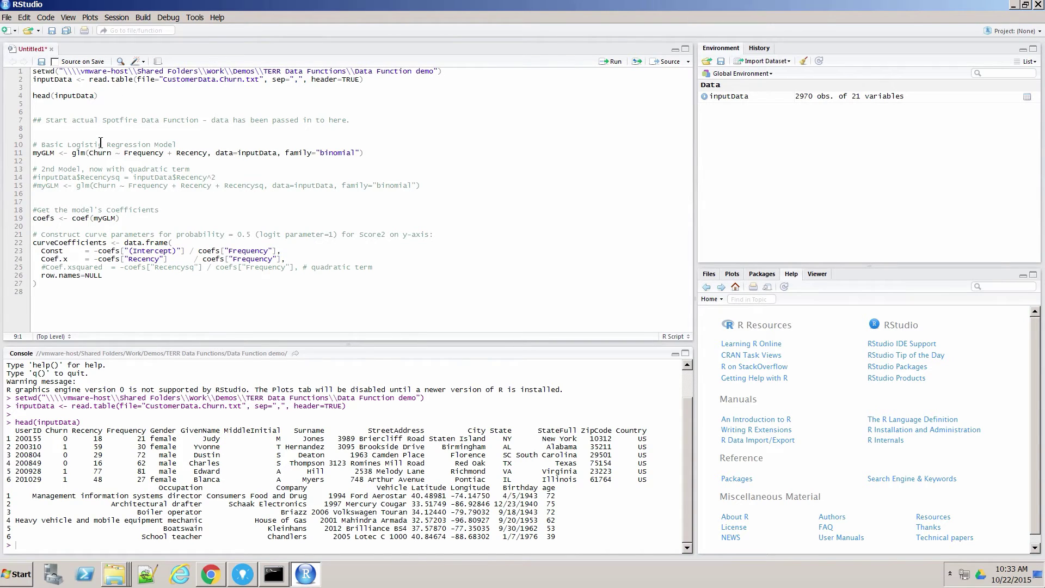
triple_click(37, 156)
key(ctrl+Return)
click(131, 191)
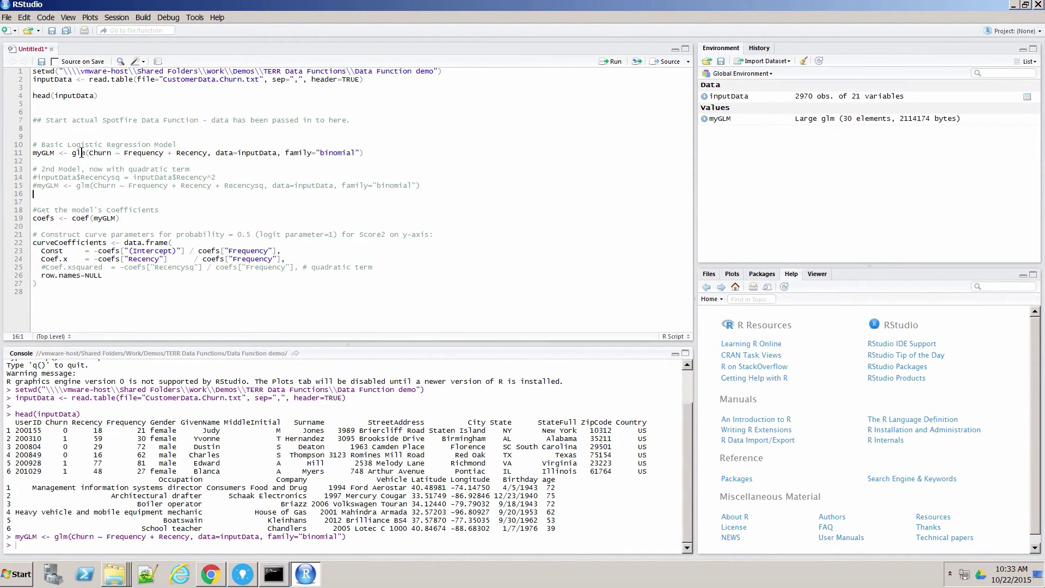
drag(55, 152, 32, 153)
key(ctrl+Return)
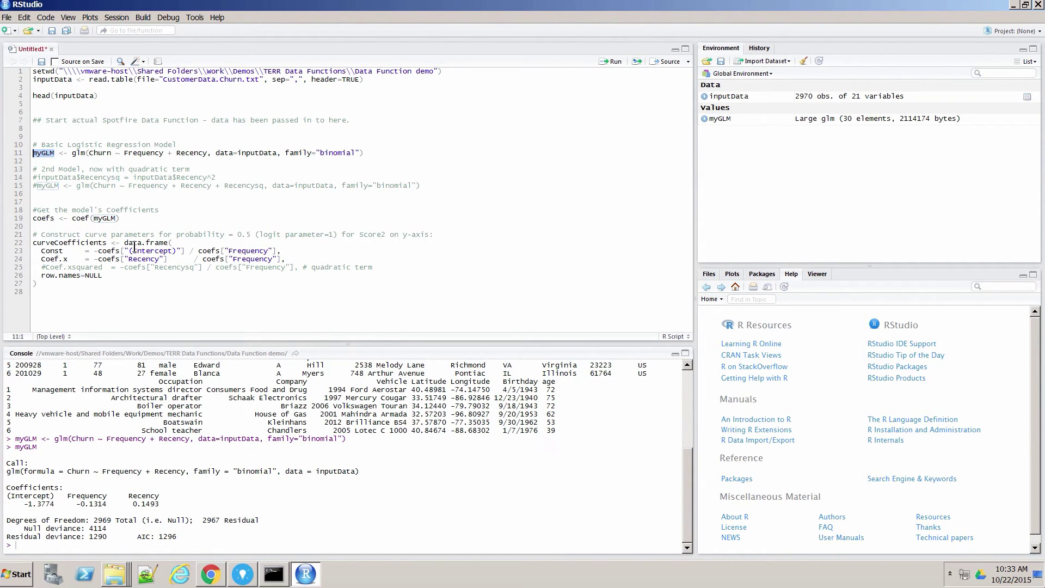
Run the line that extracts the model's coefficients into coefs, and print coefs
drag(38, 225, 30, 222)
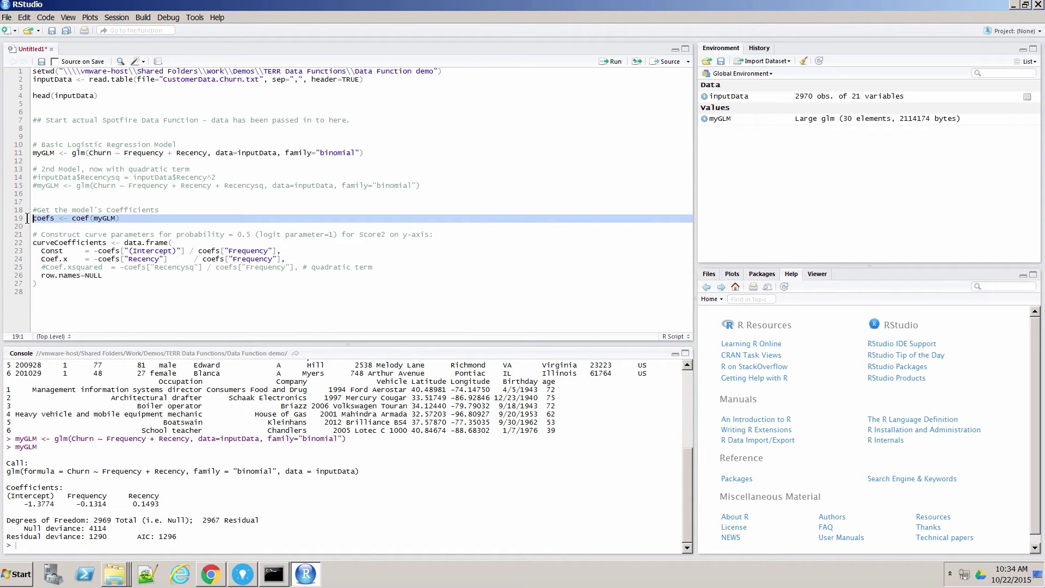
key(ctrl+Return)
key(Left)
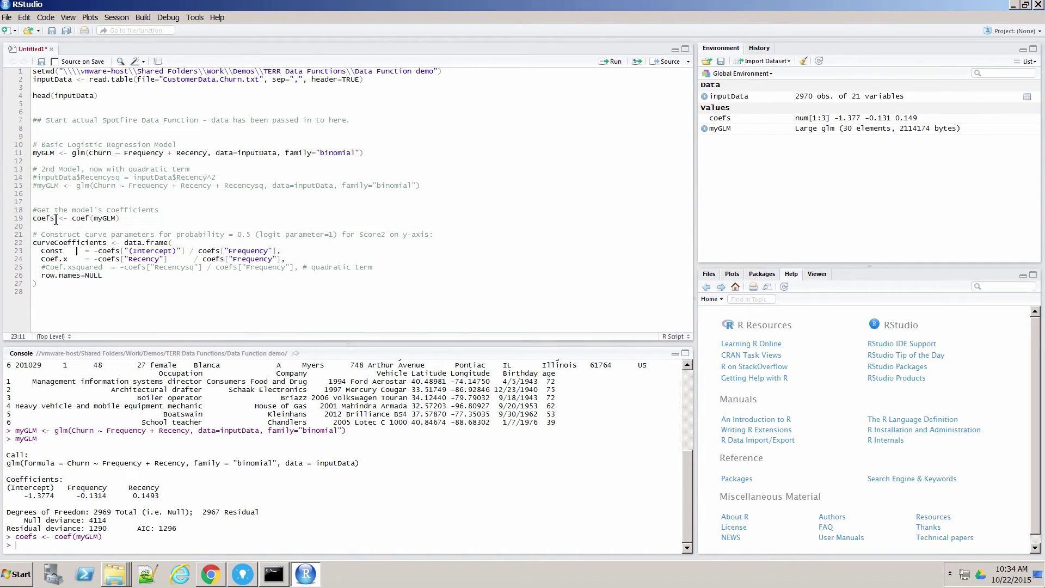
key(ctrl+Return)
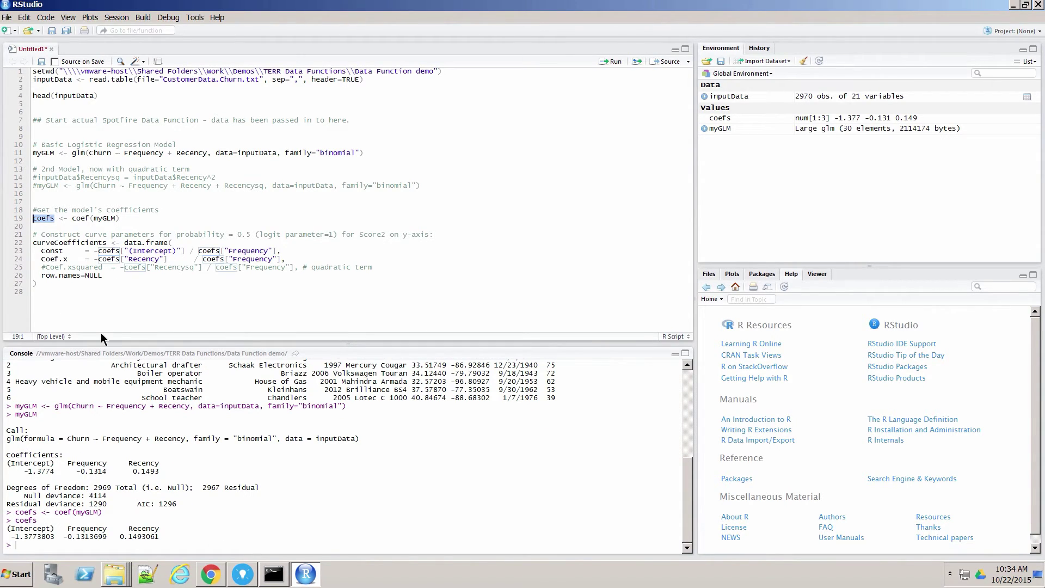
Run the block that builds the curveCoefficients data frame, and print curveCoefficients
drag(41, 292, 32, 234)
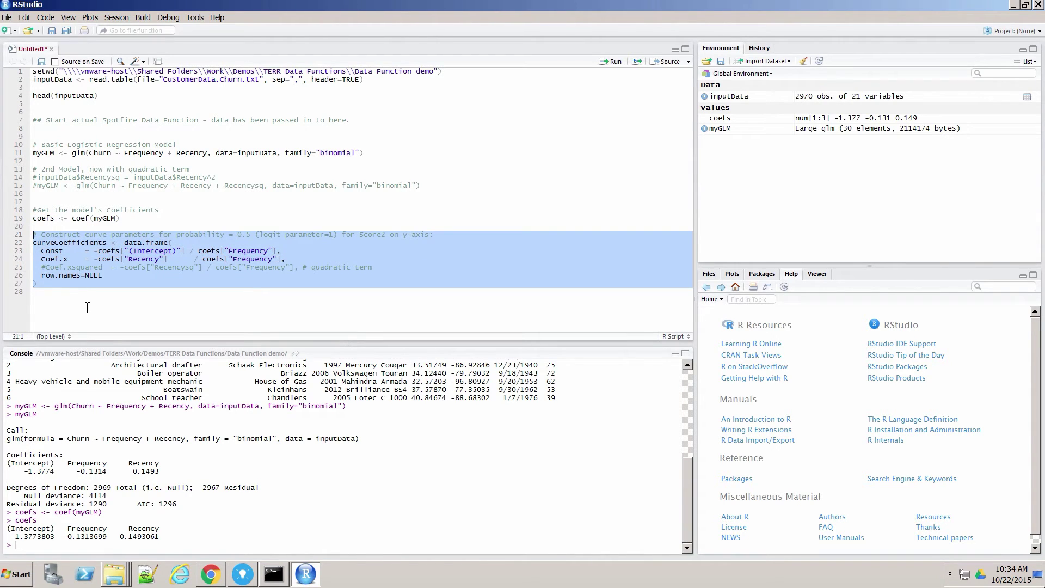
key(ctrl+Return)
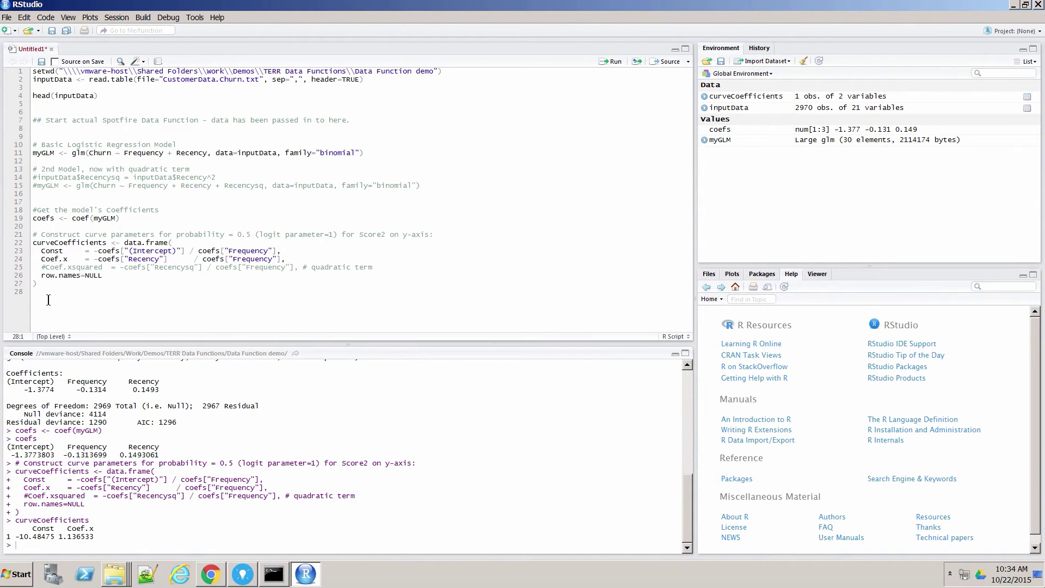
Copy the script from the basic logistic regression through curveCoefficients into a new data function in Spotfire, and disable its caching
drag(49, 304, 31, 144)
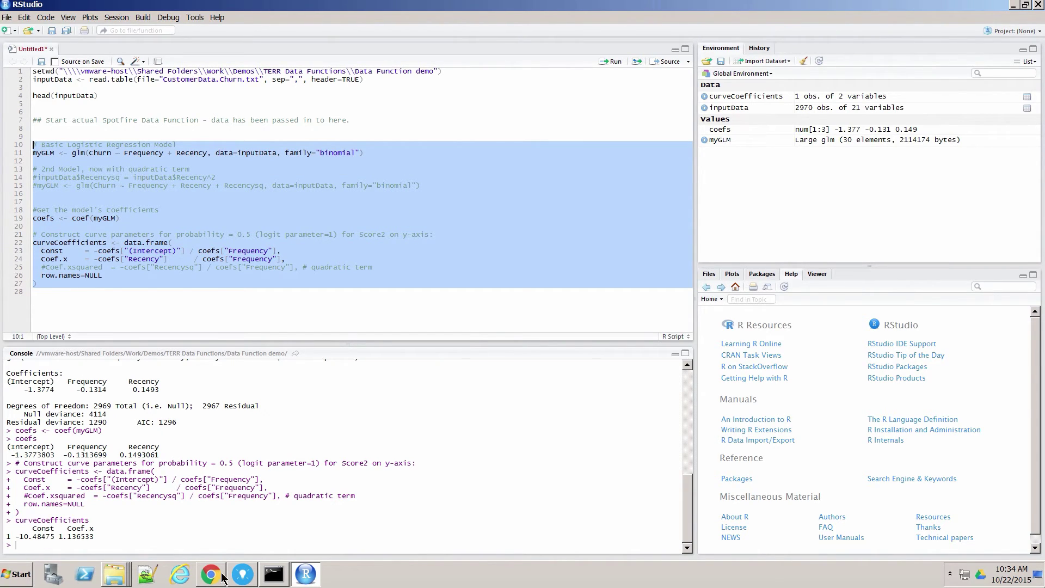
click(242, 574)
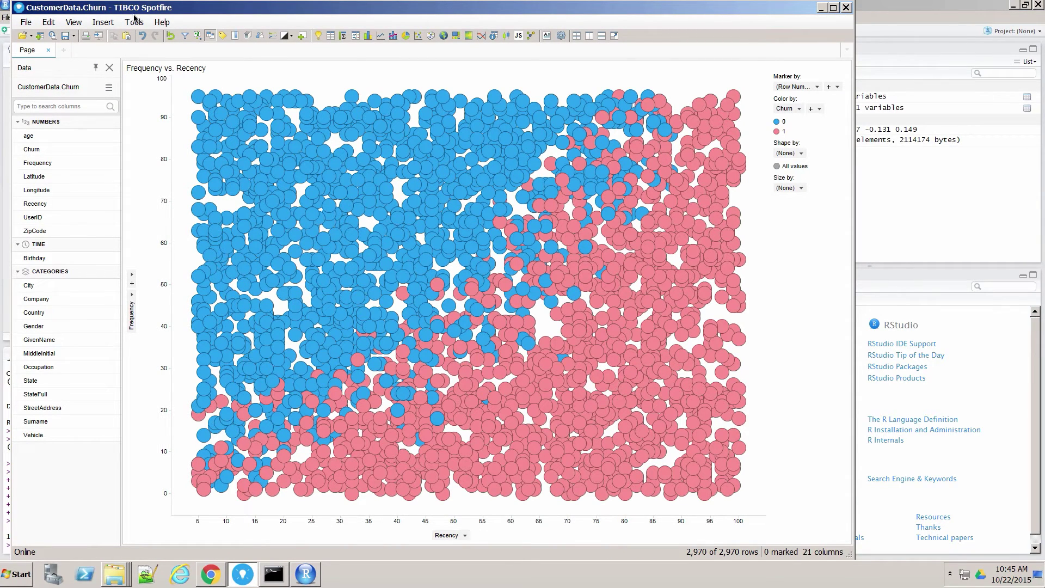
click(134, 24)
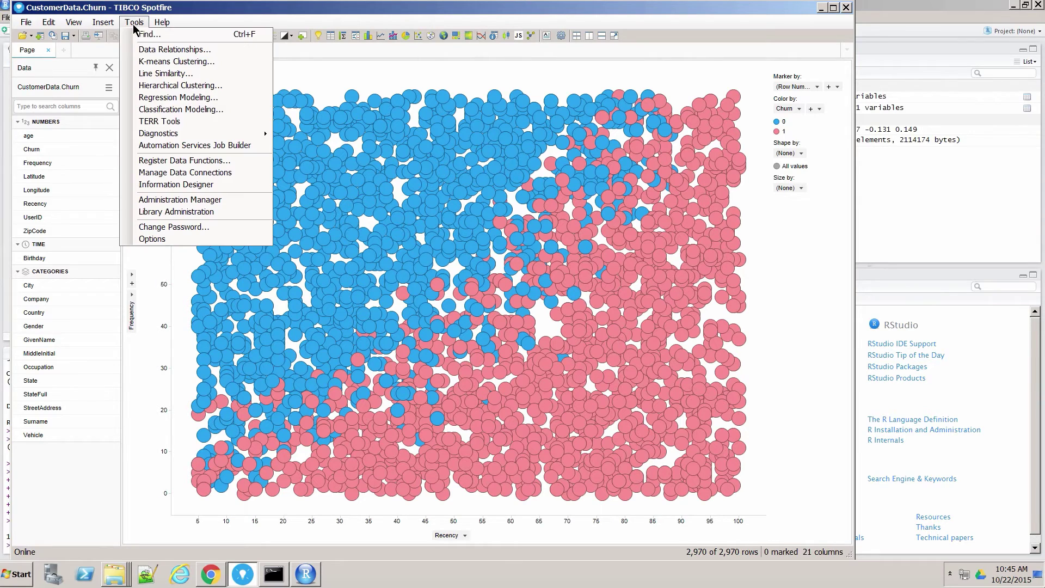
click(190, 162)
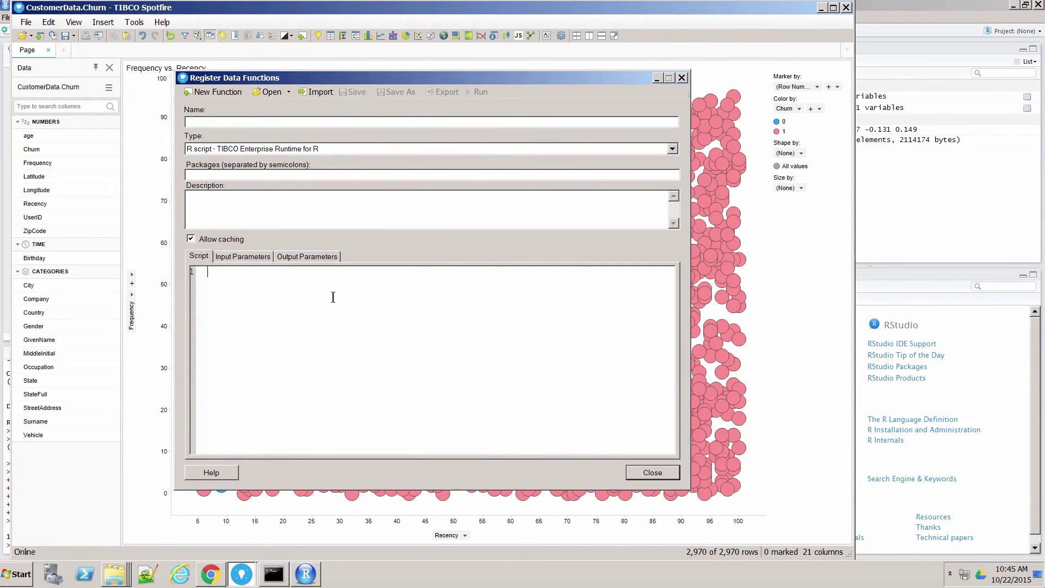
key(ctrl+v)
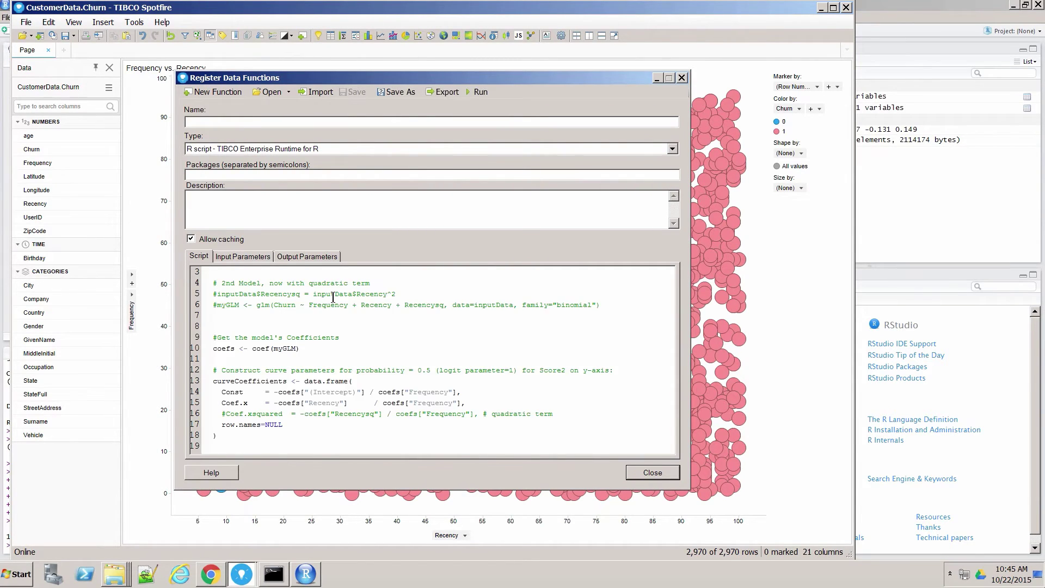
click(190, 238)
Define inputData from the script as a required input parameter of type Table with all data types allowed
scroll(512, 336, up, 1)
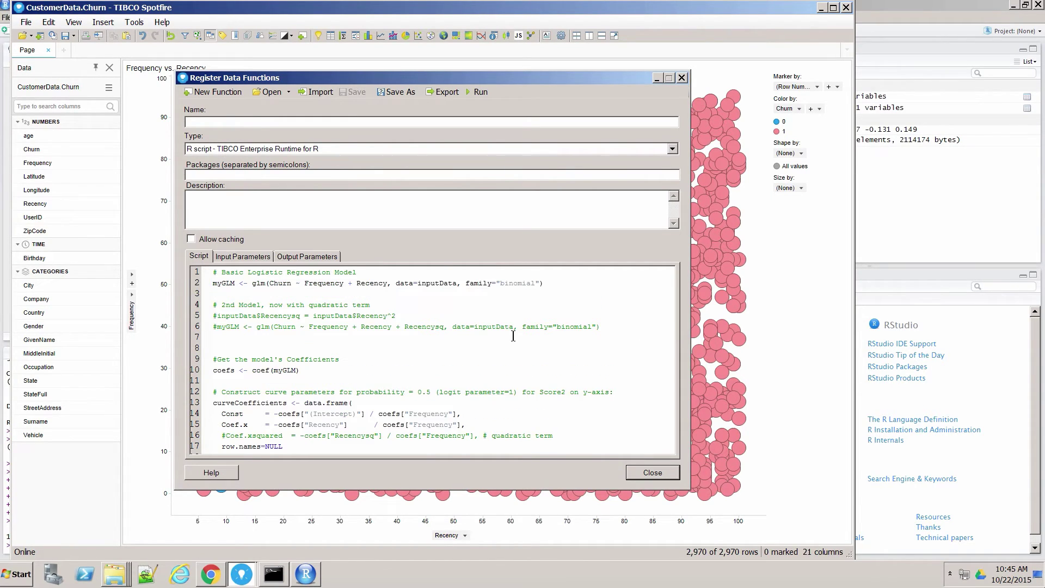
double_click(436, 284)
right_click(437, 288)
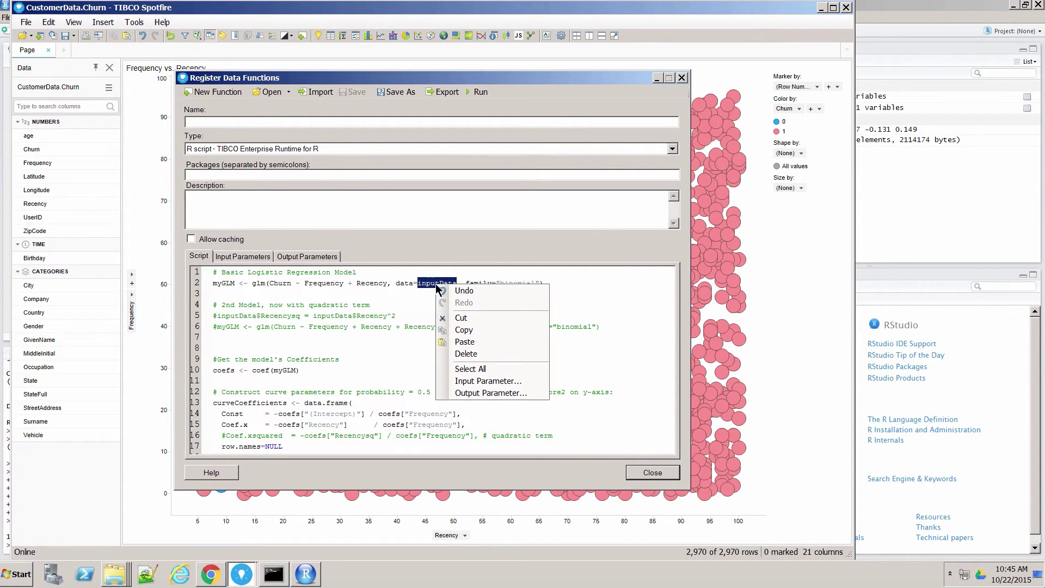
click(483, 381)
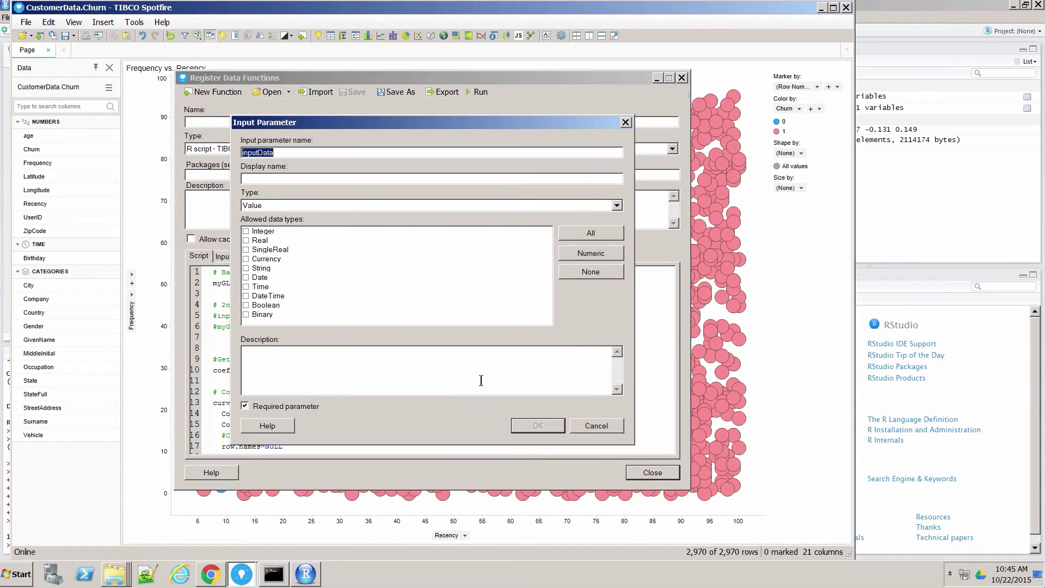
click(357, 207)
click(297, 238)
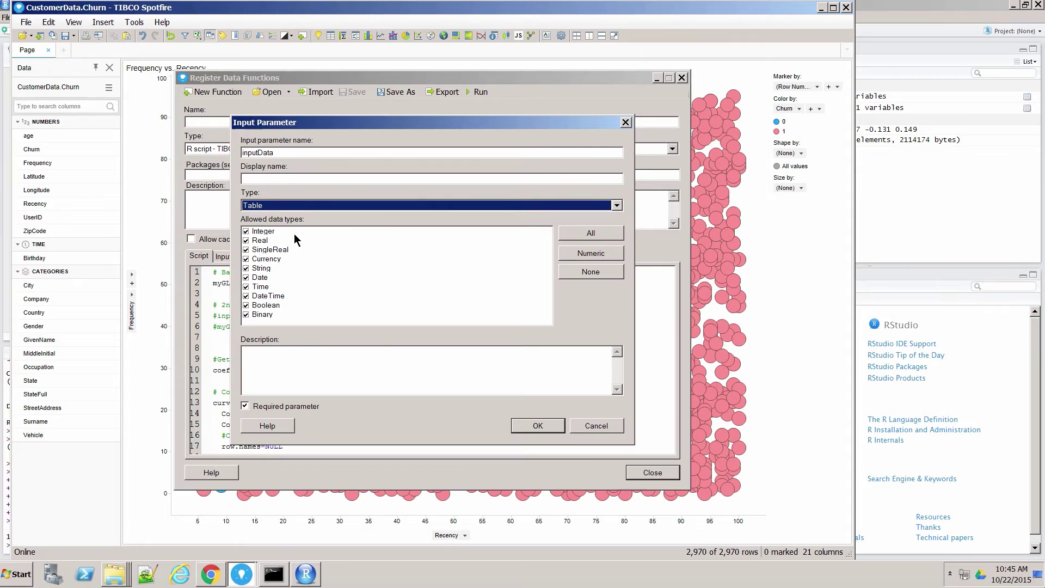
click(540, 425)
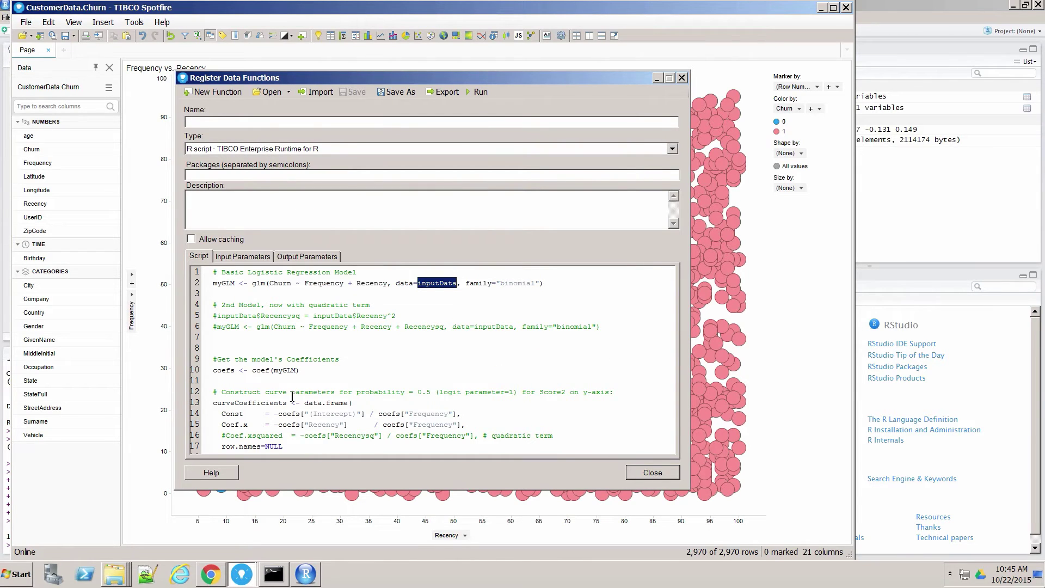
Define curveCoefficients from the script as an output parameter of type Table
double_click(256, 402)
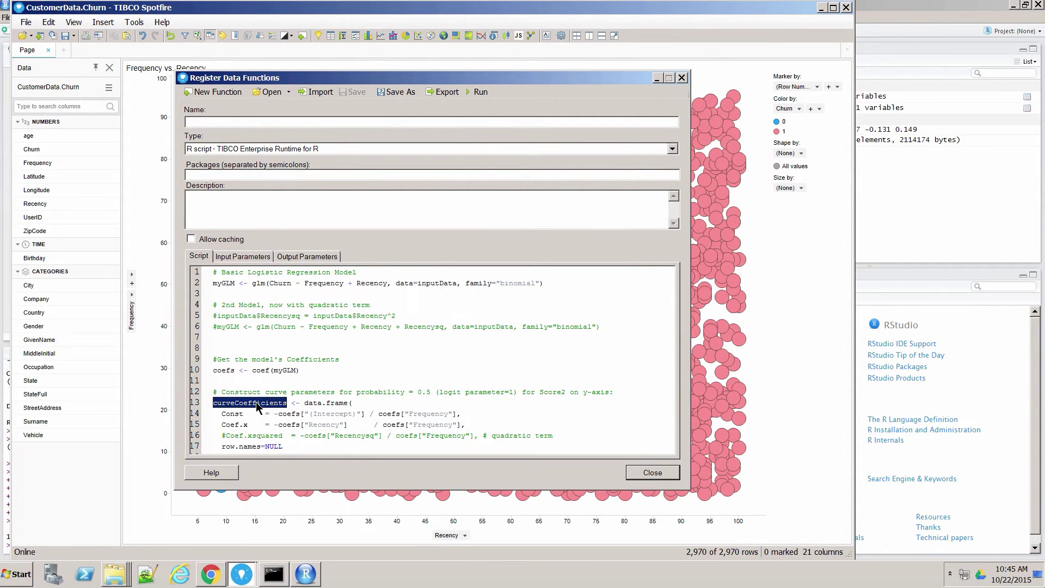
right_click(256, 404)
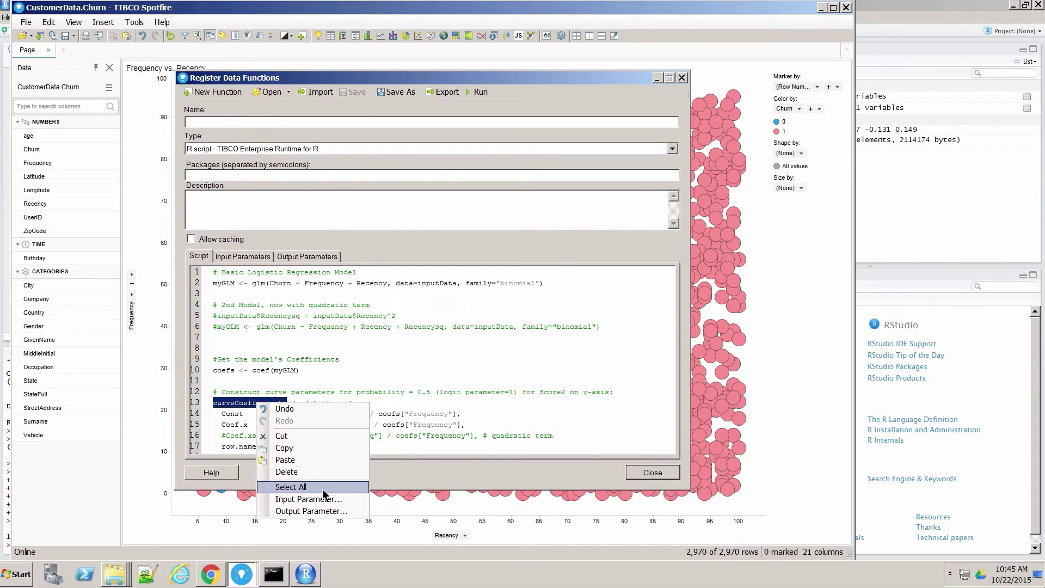
click(313, 511)
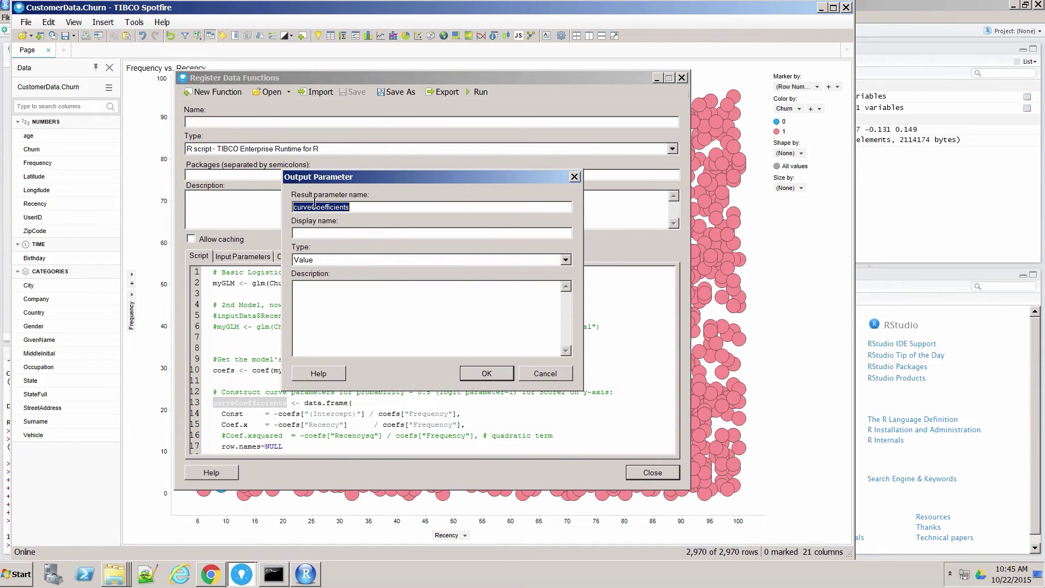
click(357, 257)
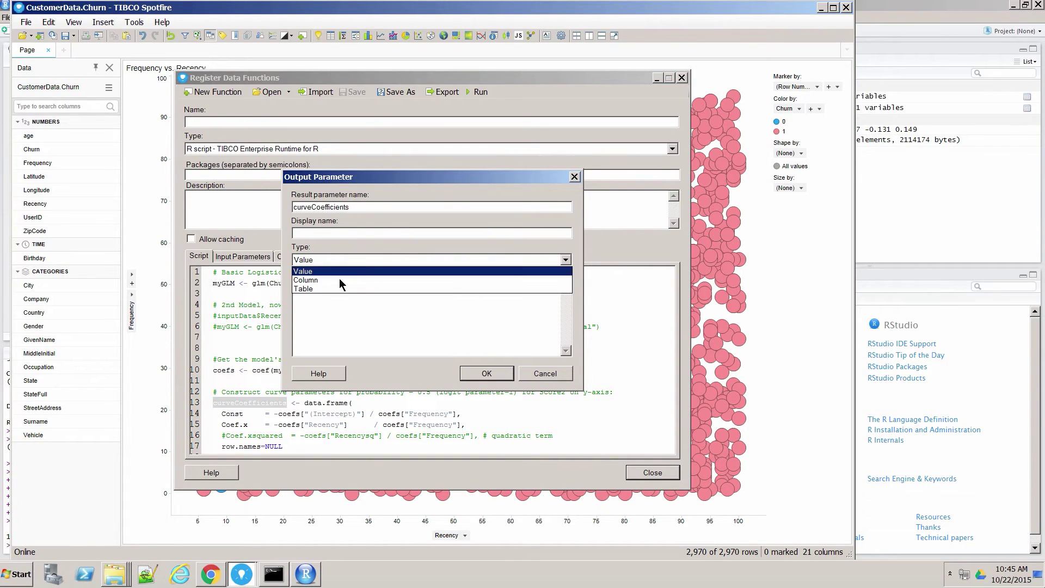
click(328, 288)
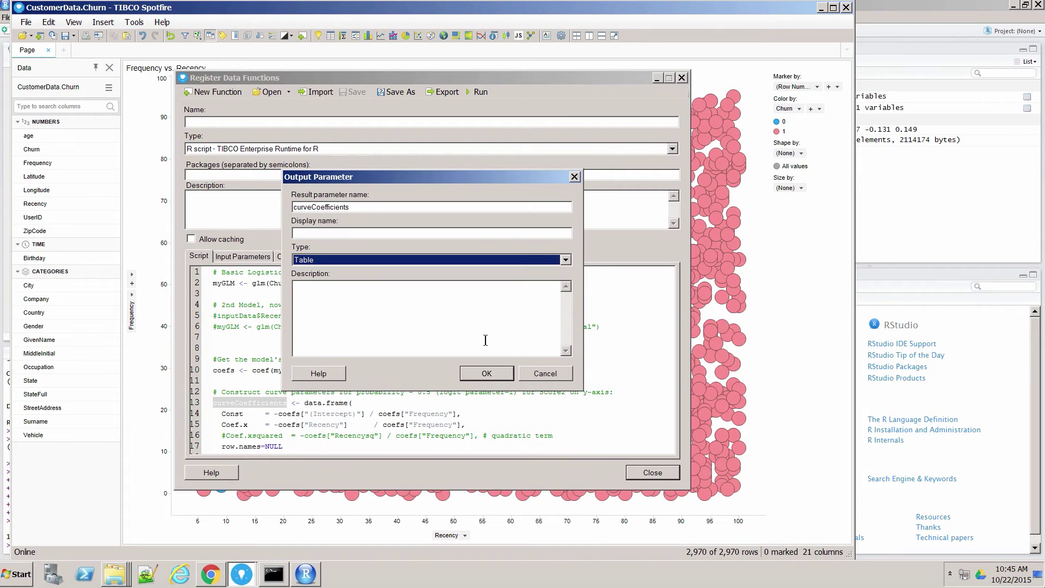
click(486, 374)
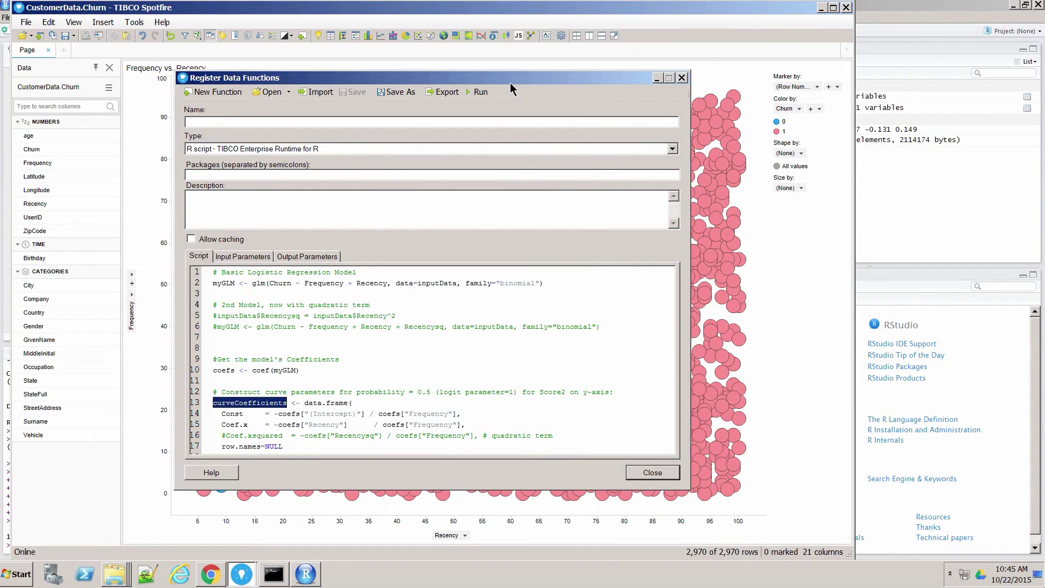
Start running the data function and map inputData to the Churn, Recency and Frequency columns of the CustomerData.Churn table
click(479, 92)
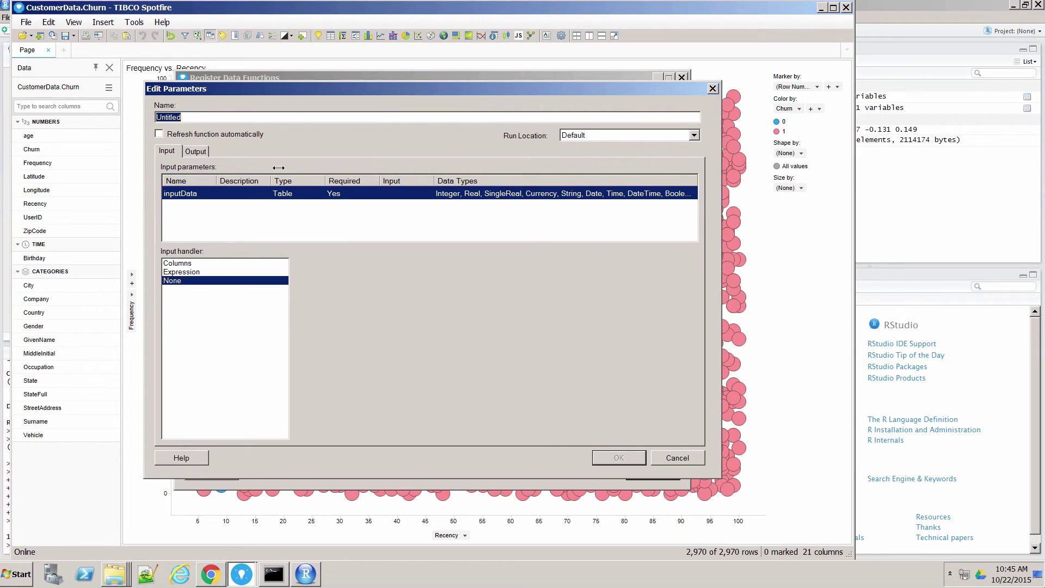
click(186, 265)
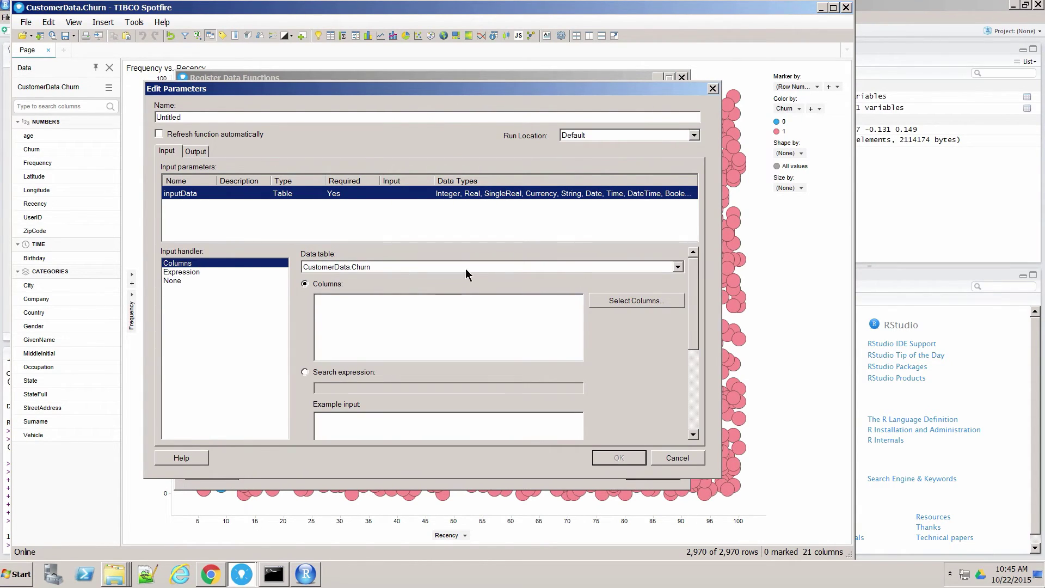
click(645, 302)
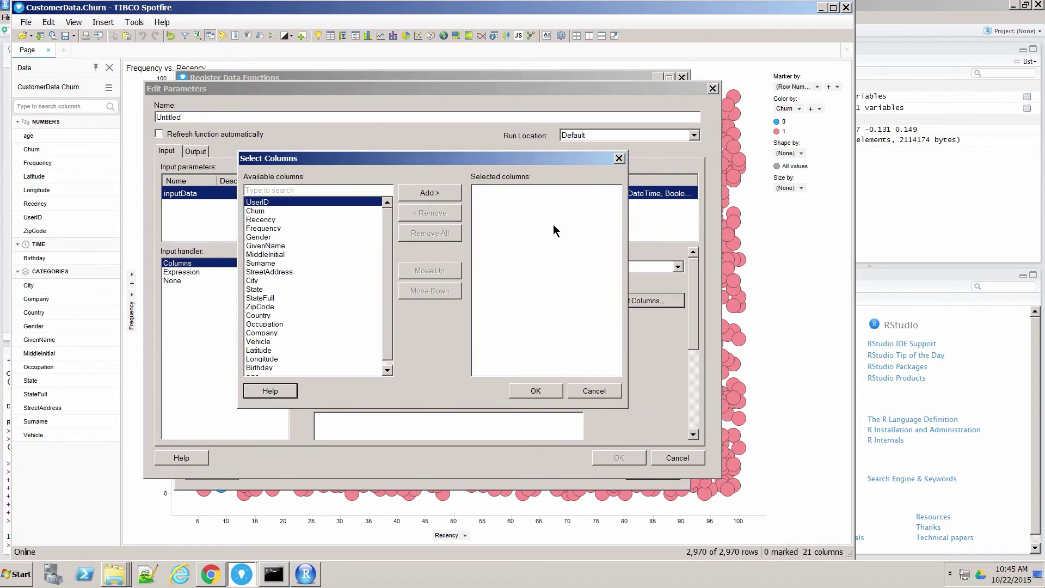
click(264, 212)
click(445, 193)
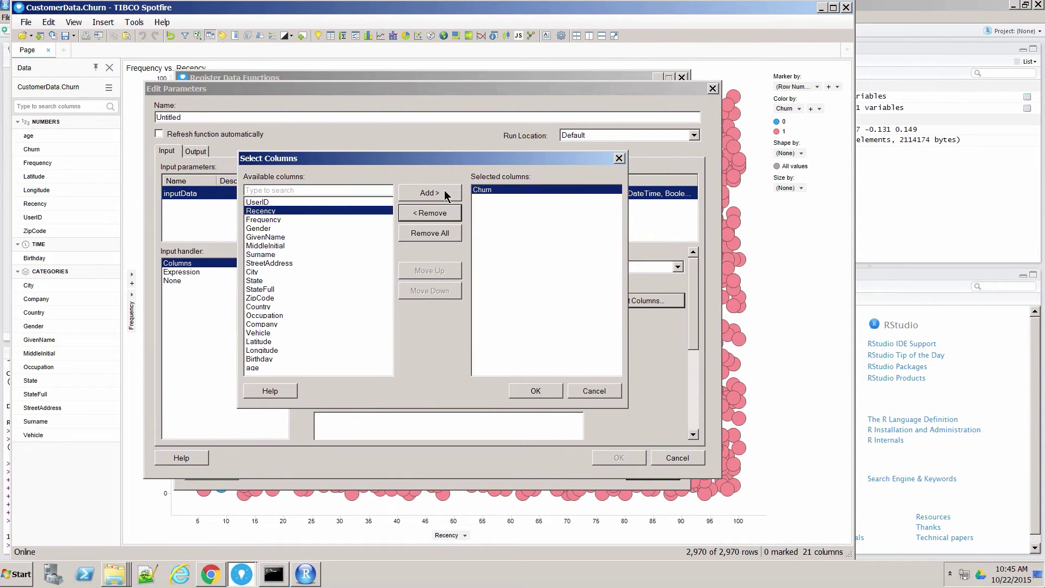
click(446, 194)
click(445, 194)
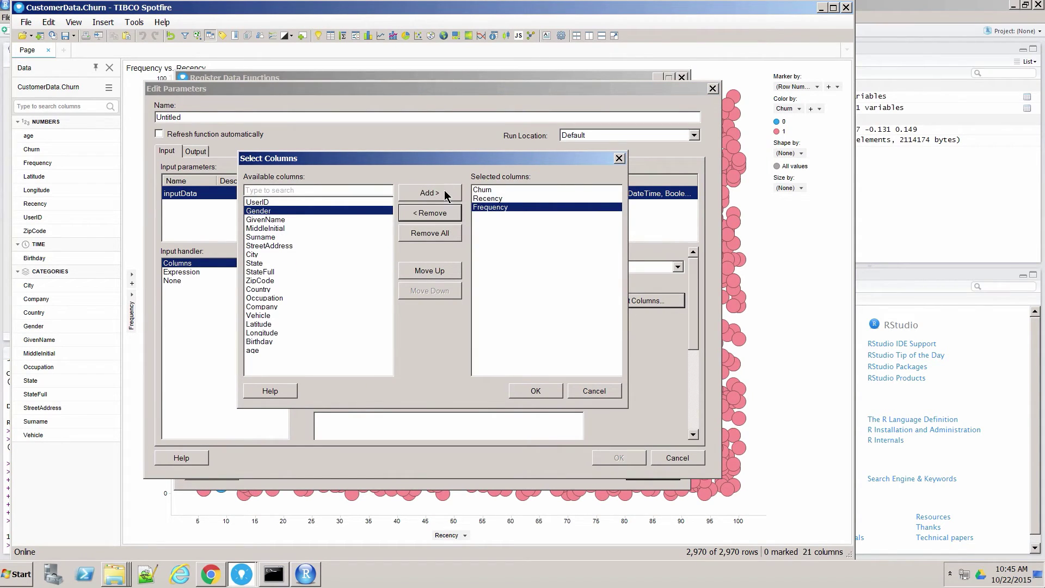
click(541, 393)
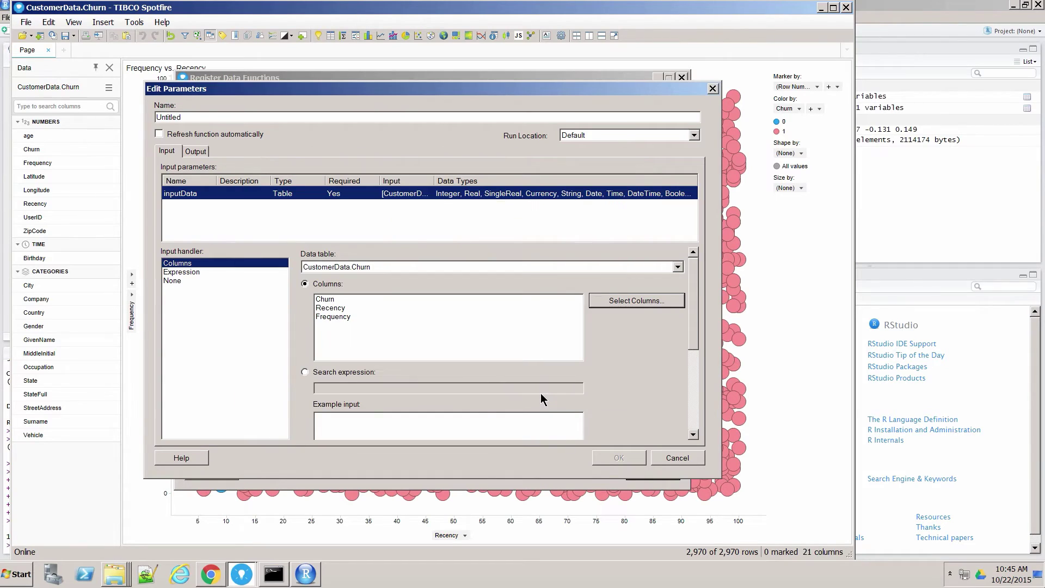
Output curveCoefficients to a new data table, execute the function, and close its registration without saving to the library
click(205, 152)
click(185, 263)
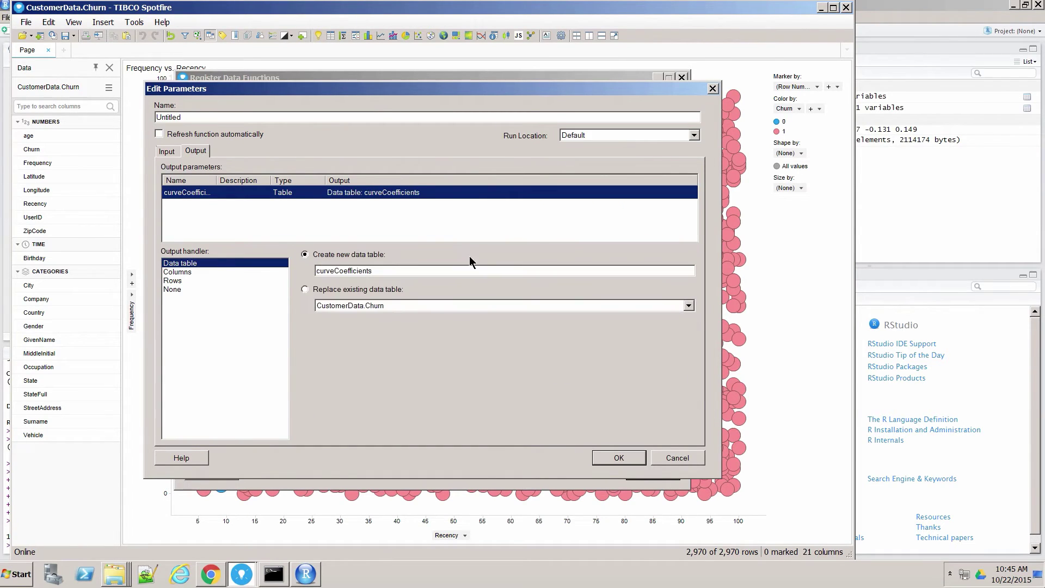
click(619, 458)
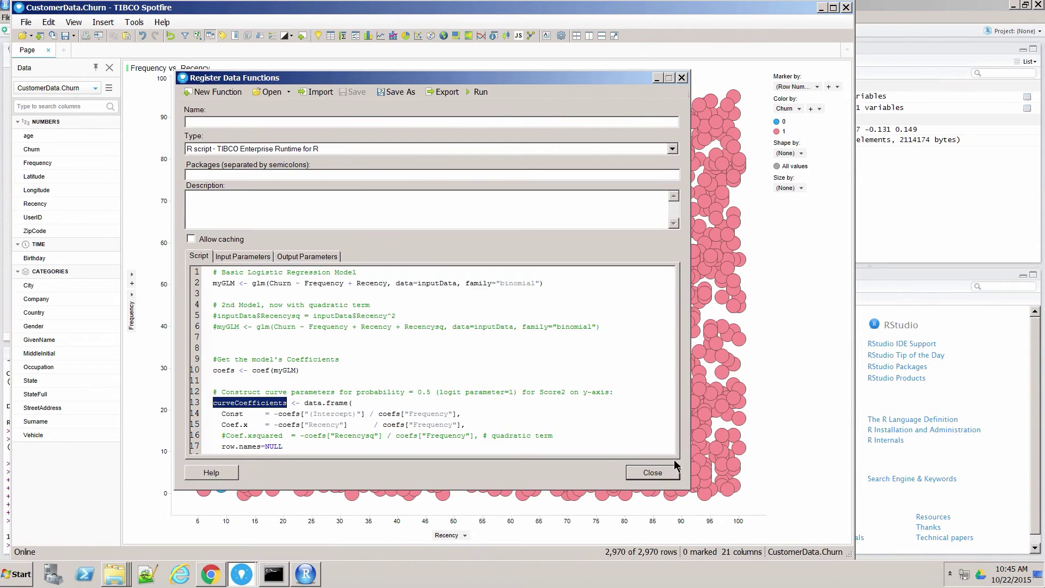
click(654, 472)
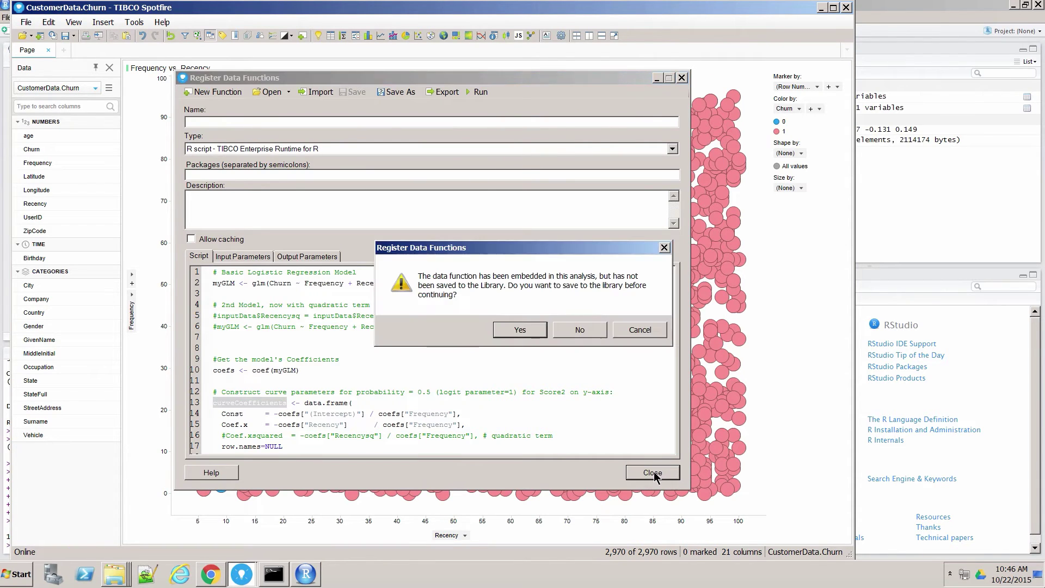
click(580, 330)
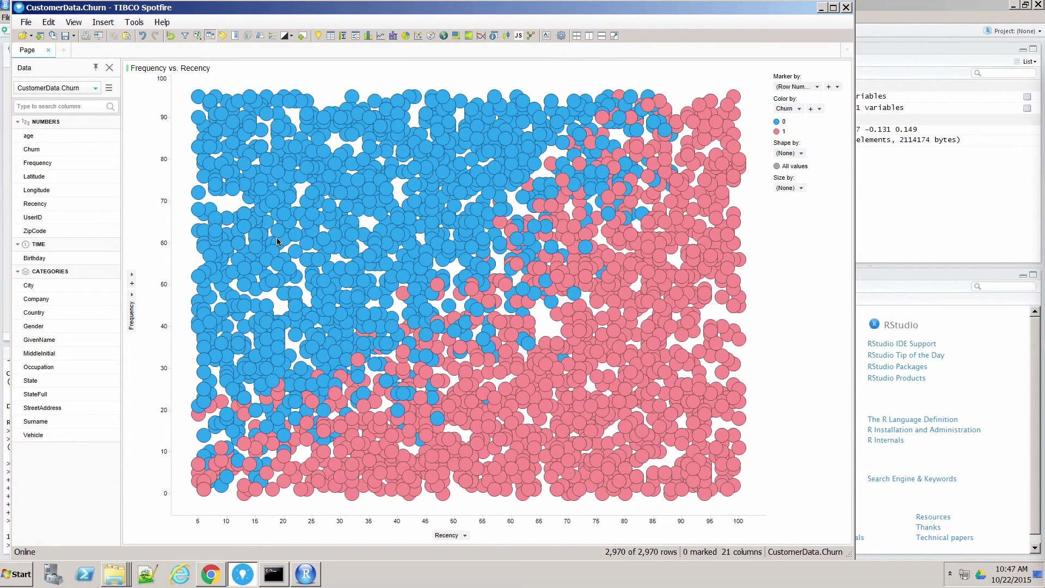
Add a curve from a data table to the Frequency vs. Recency scatter plot, using curveCoefficients as the parameter table
right_click(308, 380)
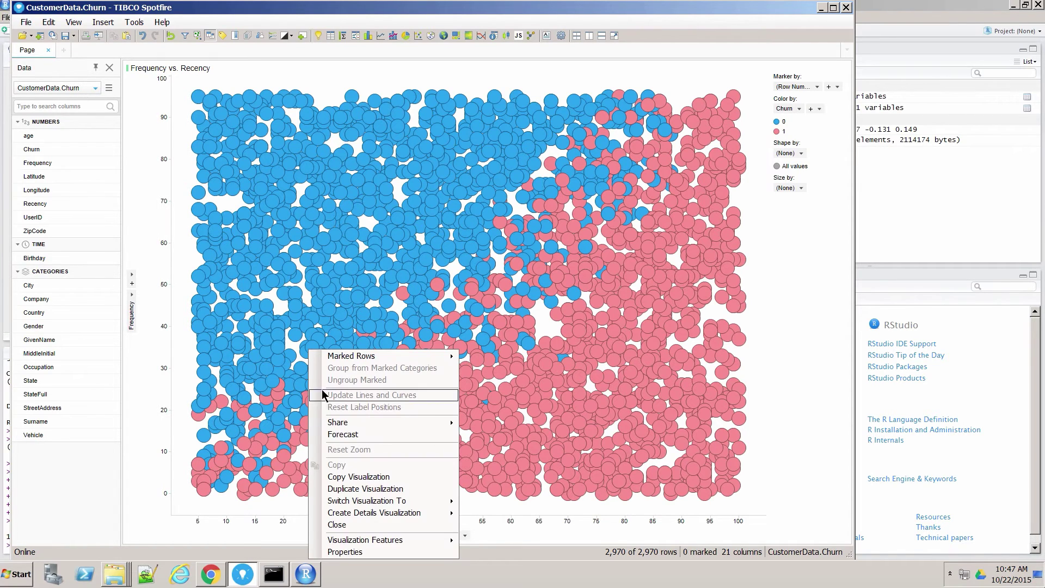
click(365, 553)
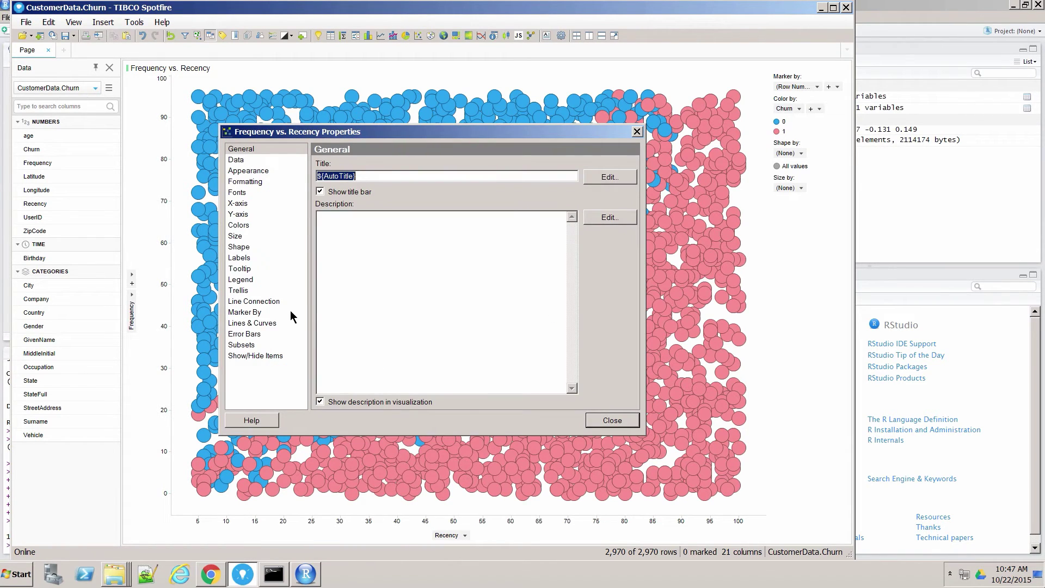
click(253, 323)
click(621, 179)
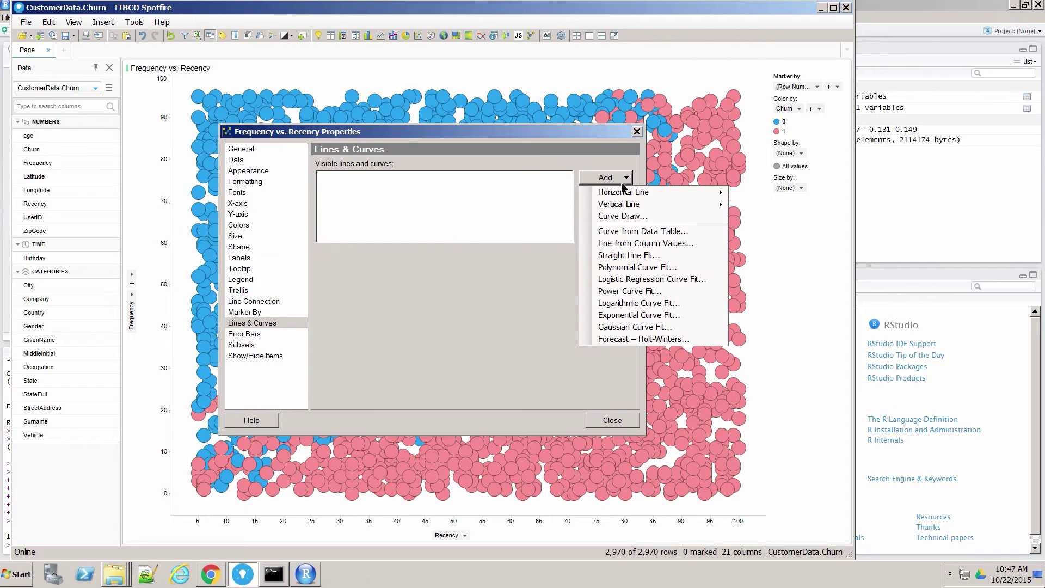
click(640, 233)
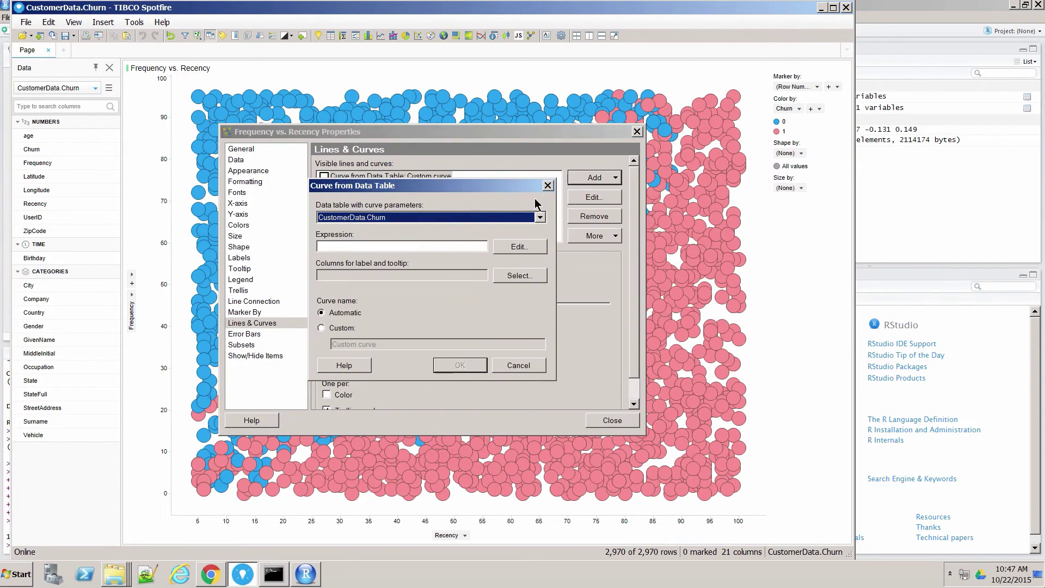
click(409, 218)
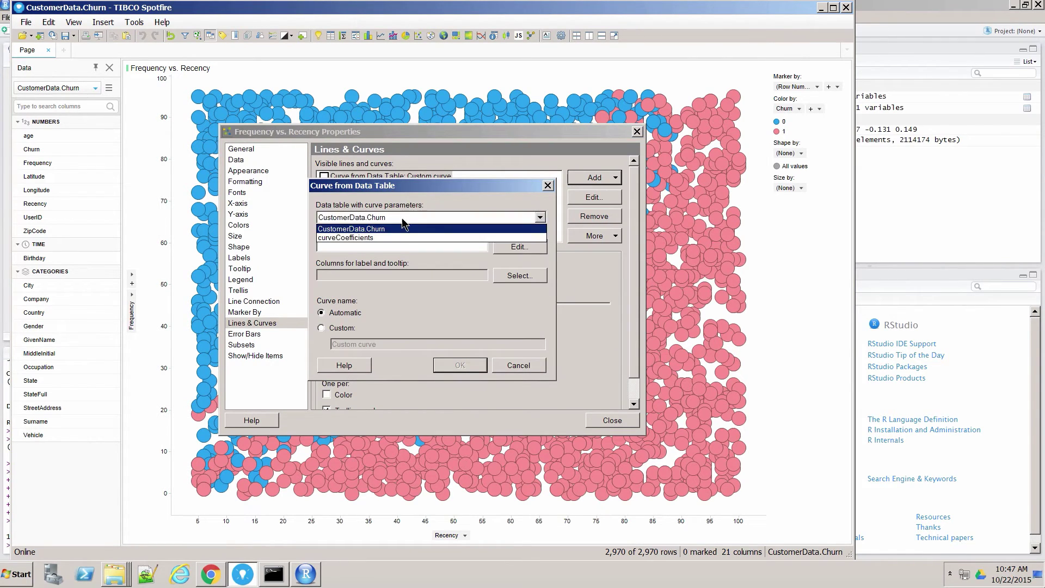
click(375, 239)
Set the curve expression to [Const] + [Coef.x]*x and apply it to the scatter plot
click(518, 247)
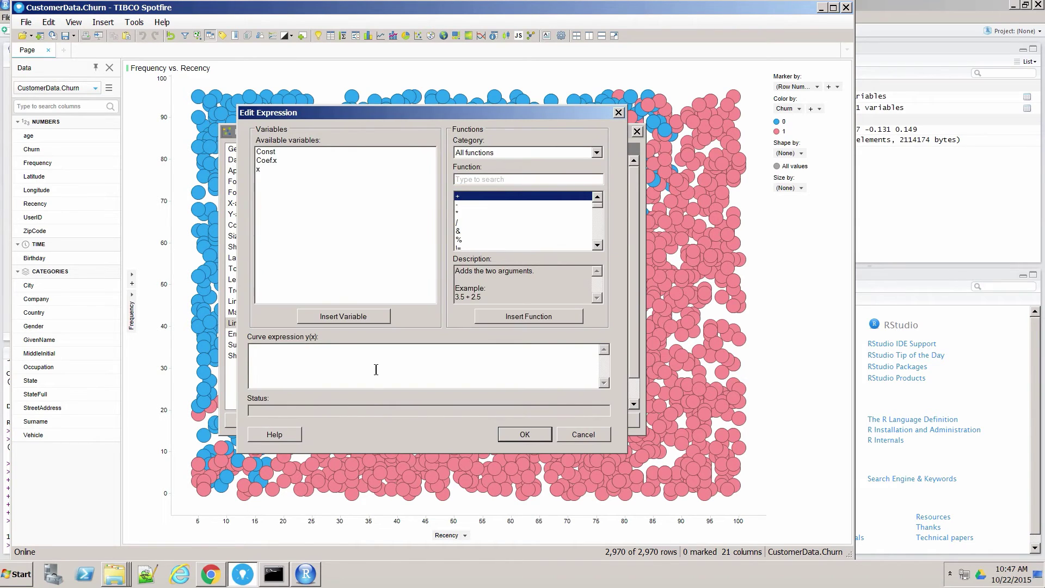
click(272, 152)
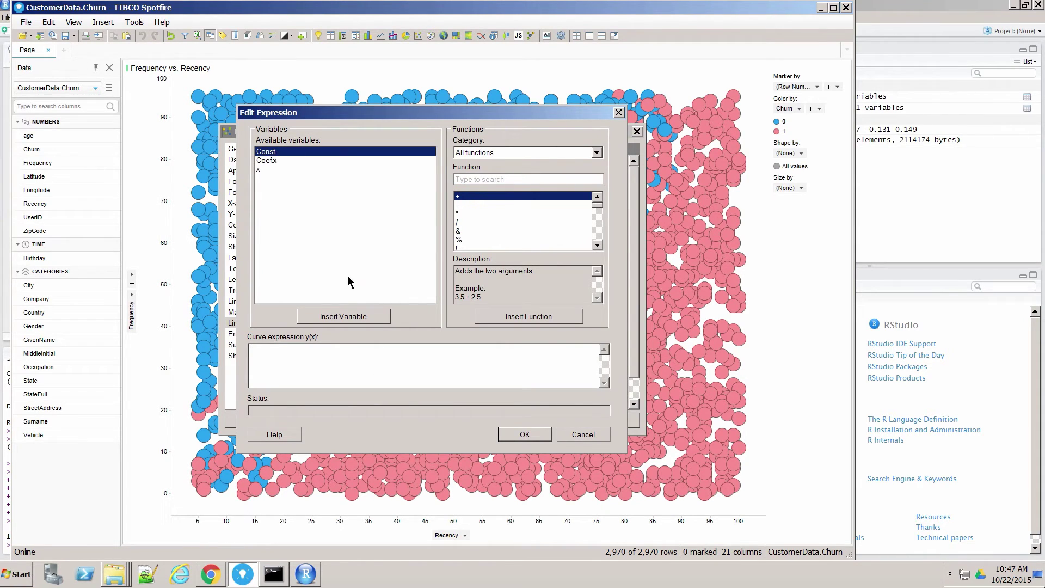
click(352, 317)
text(+)
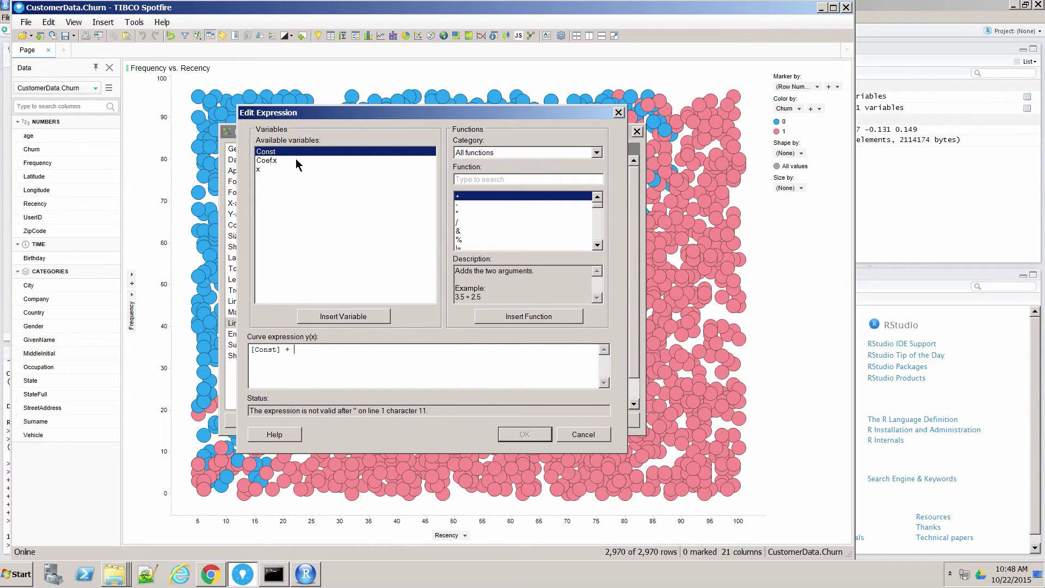
click(275, 160)
click(332, 316)
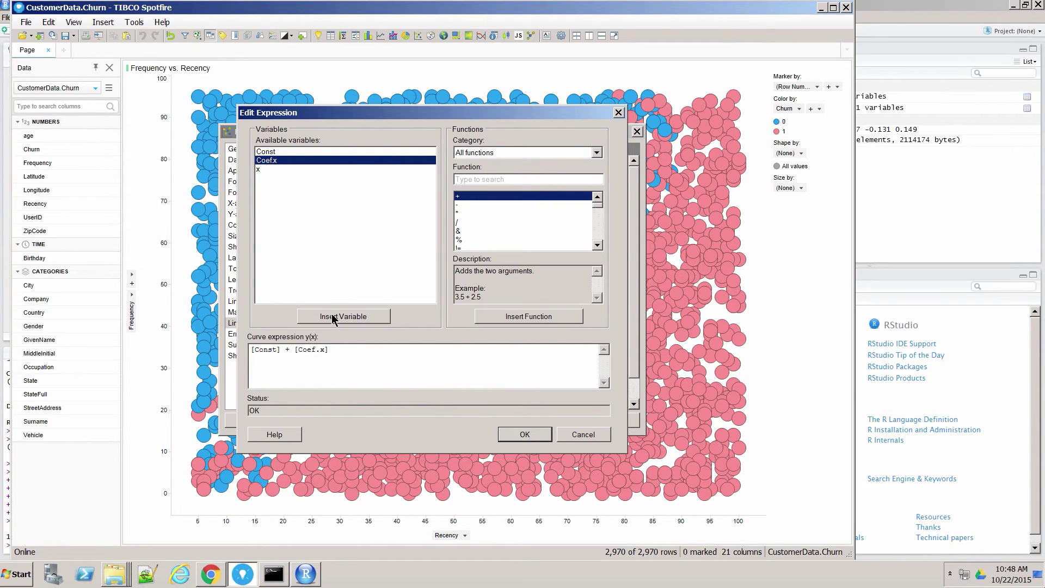
text(*x)
click(524, 433)
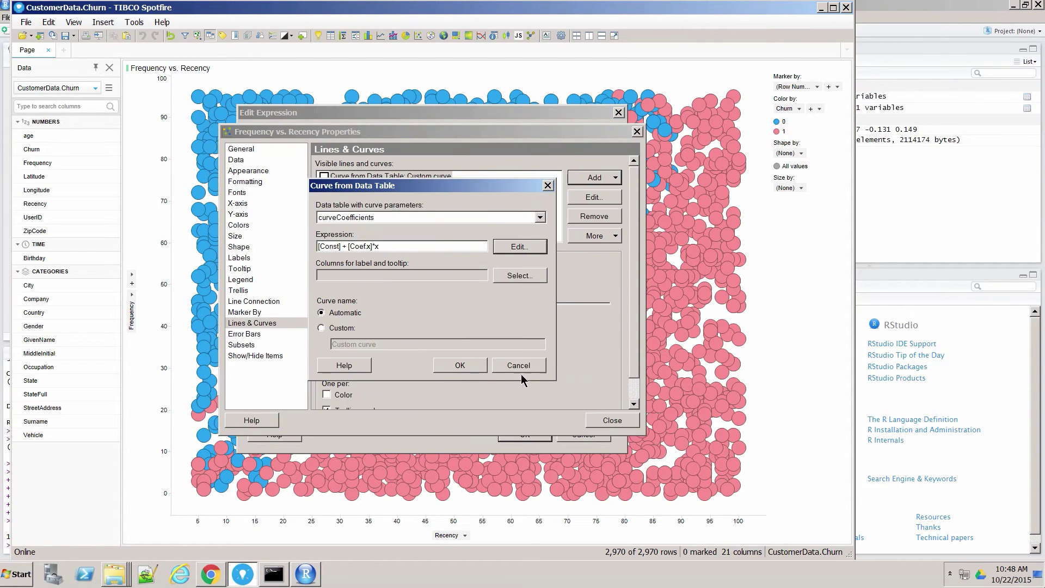
click(619, 423)
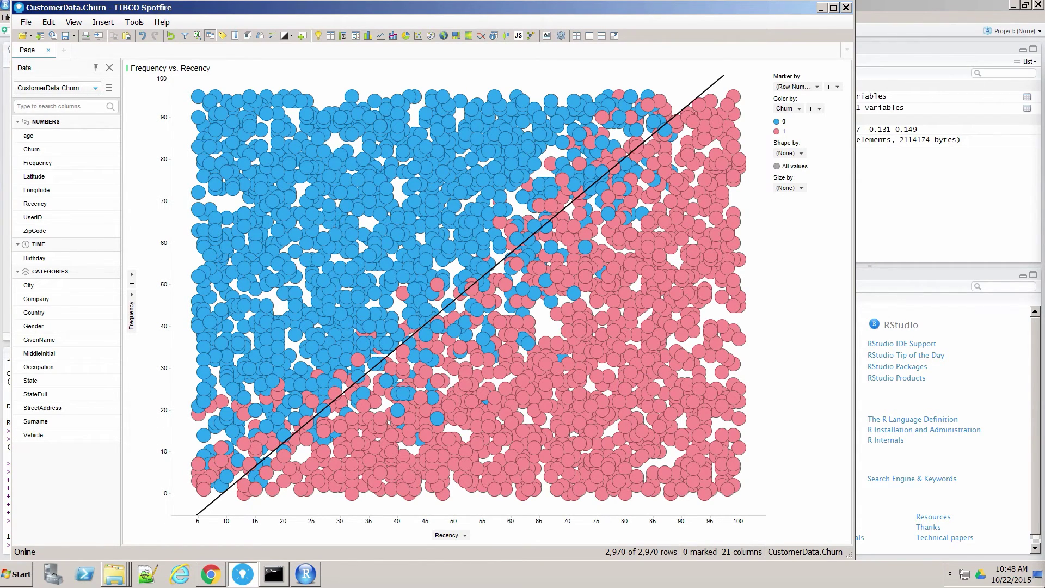
Set the embedded data function to refresh automatically and limit its inputData rows to the active filtering scheme
click(47, 23)
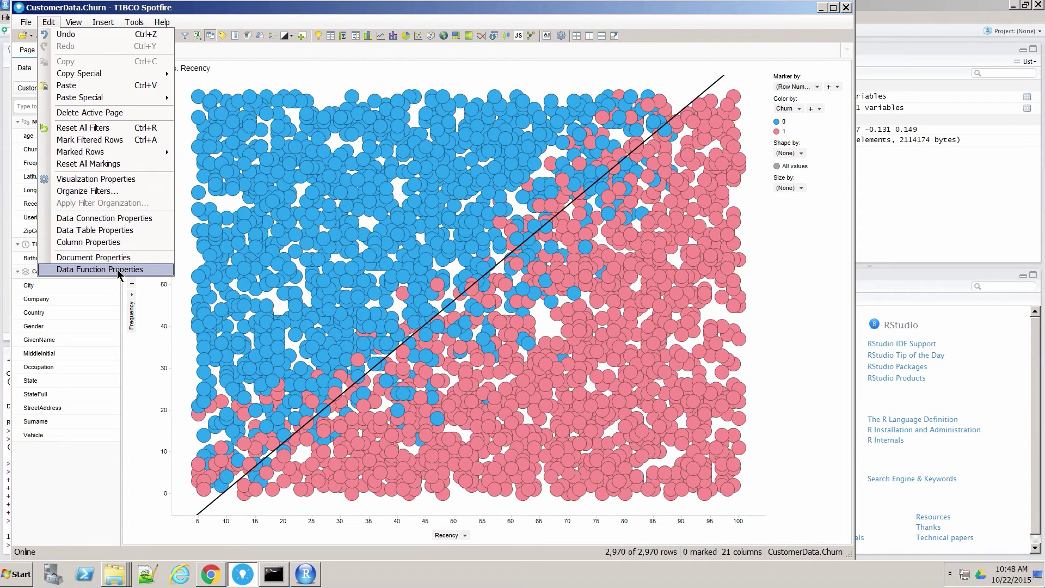
click(100, 270)
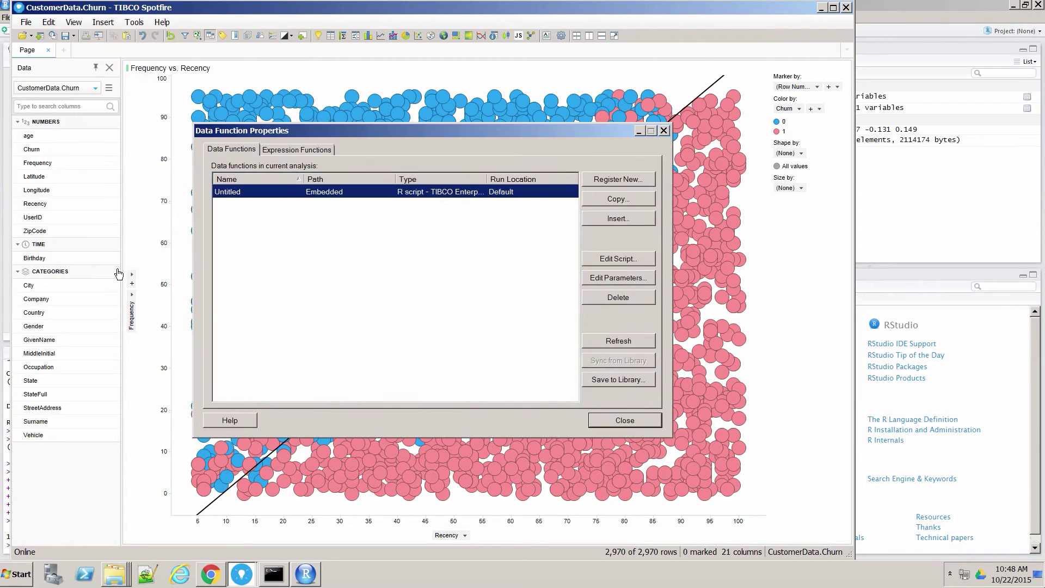
click(608, 279)
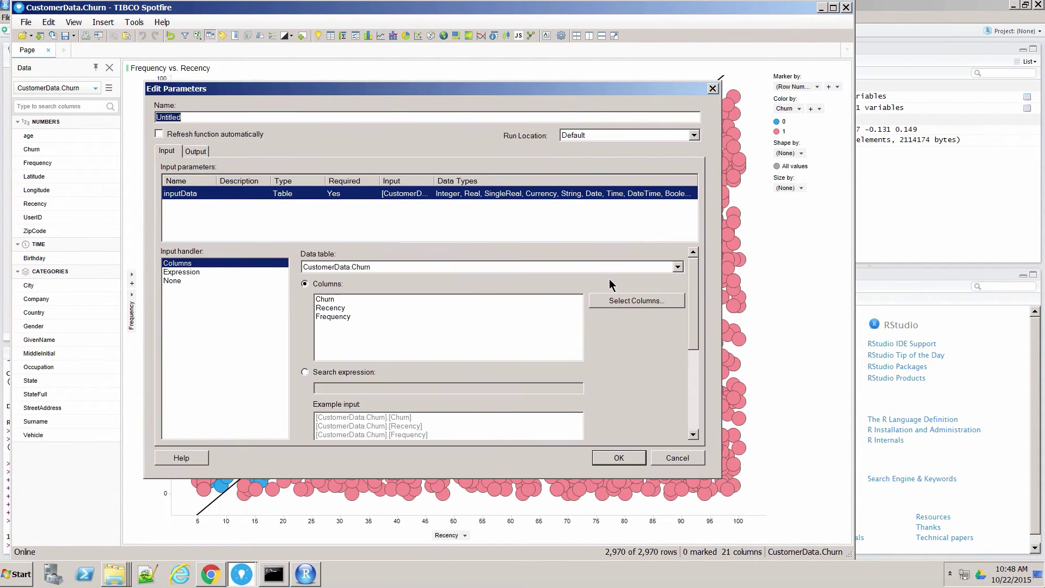
click(159, 134)
drag(696, 309, 695, 383)
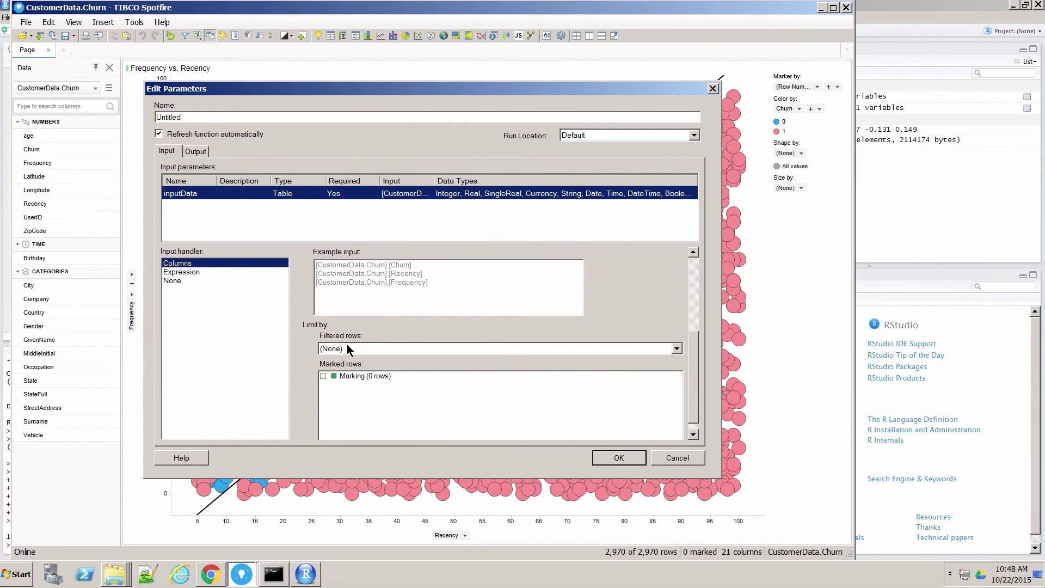
click(348, 349)
click(352, 365)
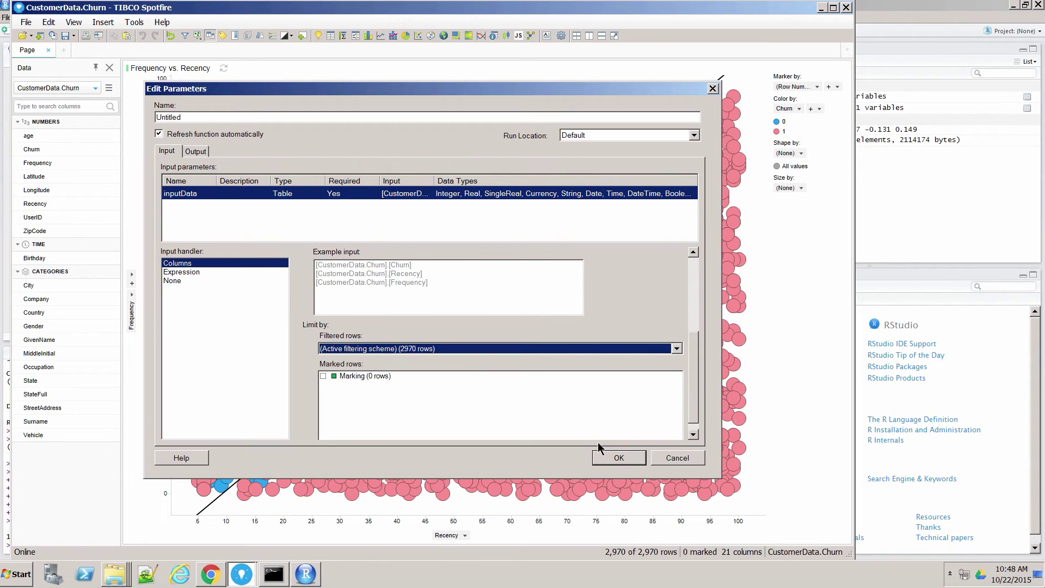
click(622, 460)
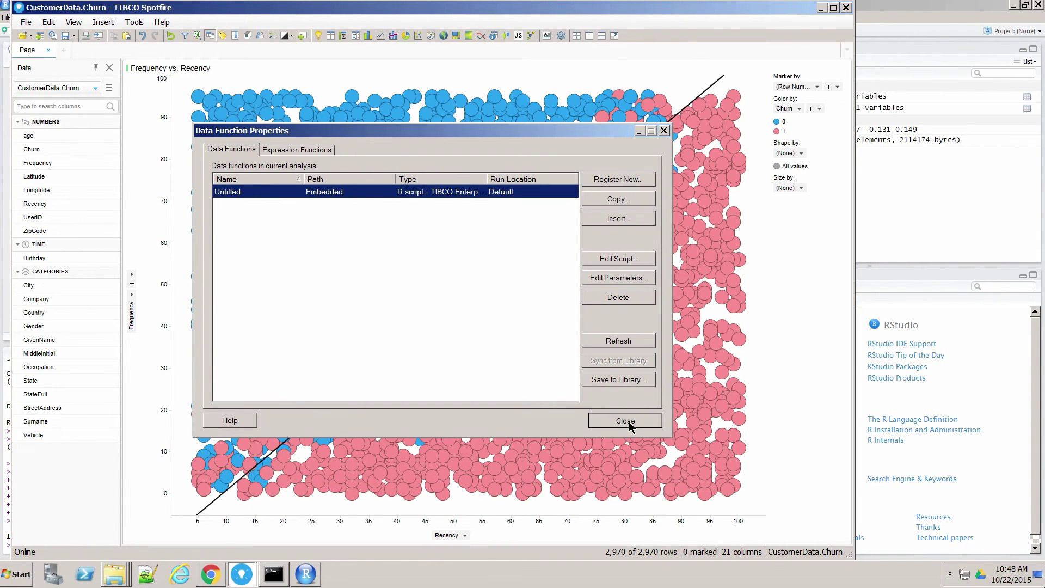
click(625, 421)
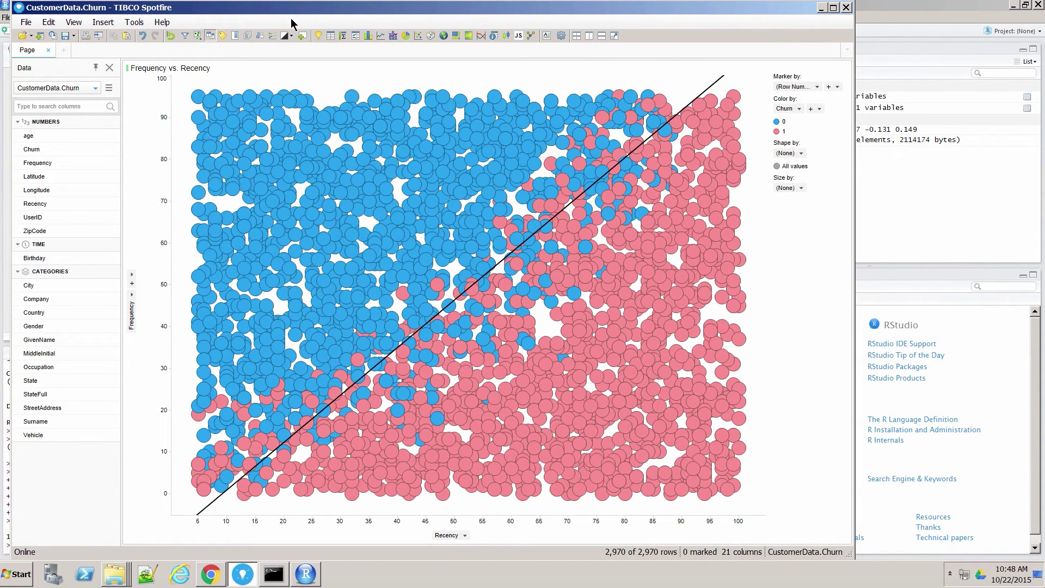
Fix the scatter plot's X and Y axes to their current ranges and limit the Recency filter to 6–100
click(185, 36)
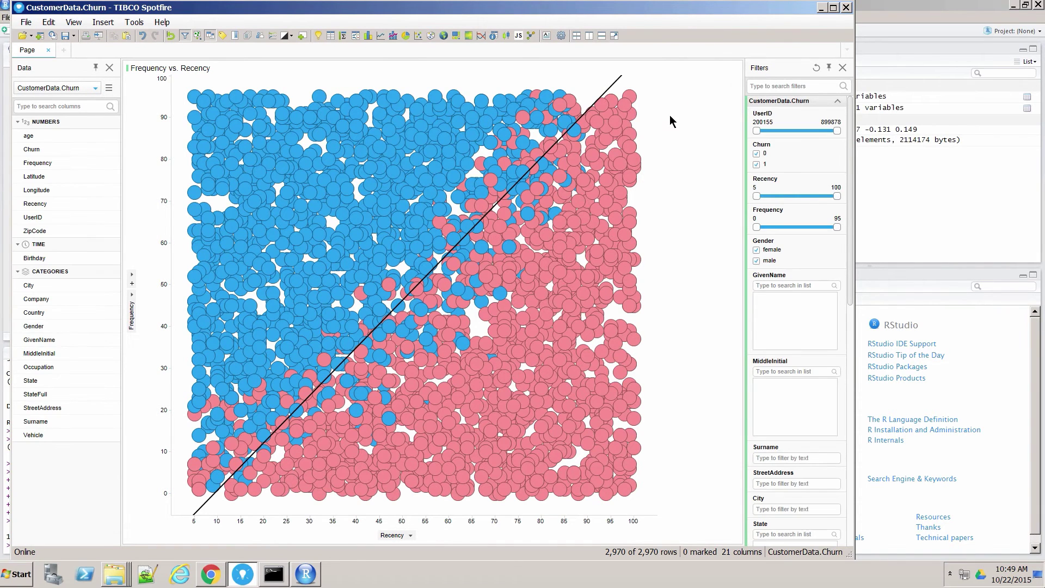
right_click(434, 231)
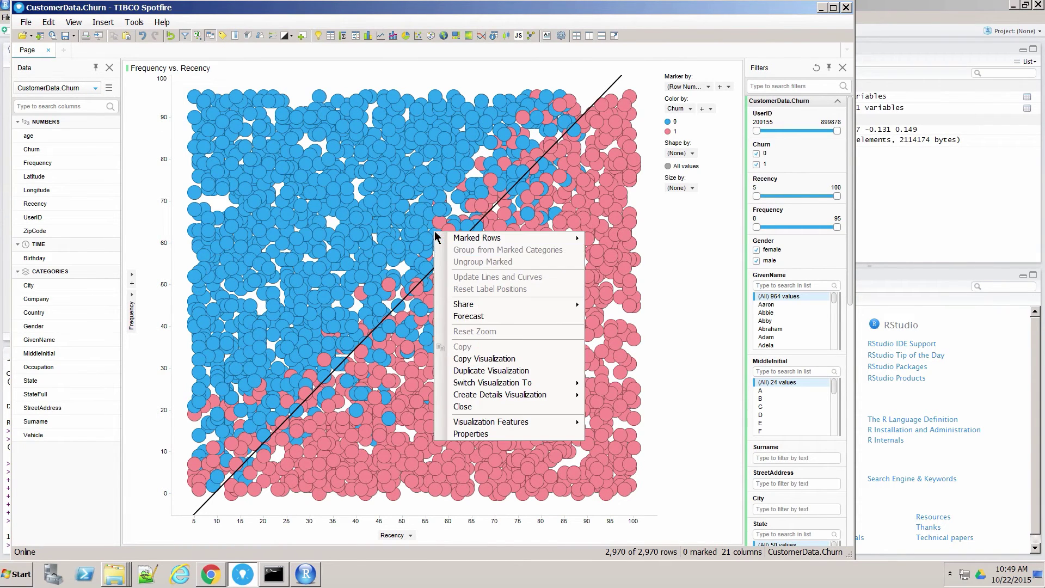
click(485, 433)
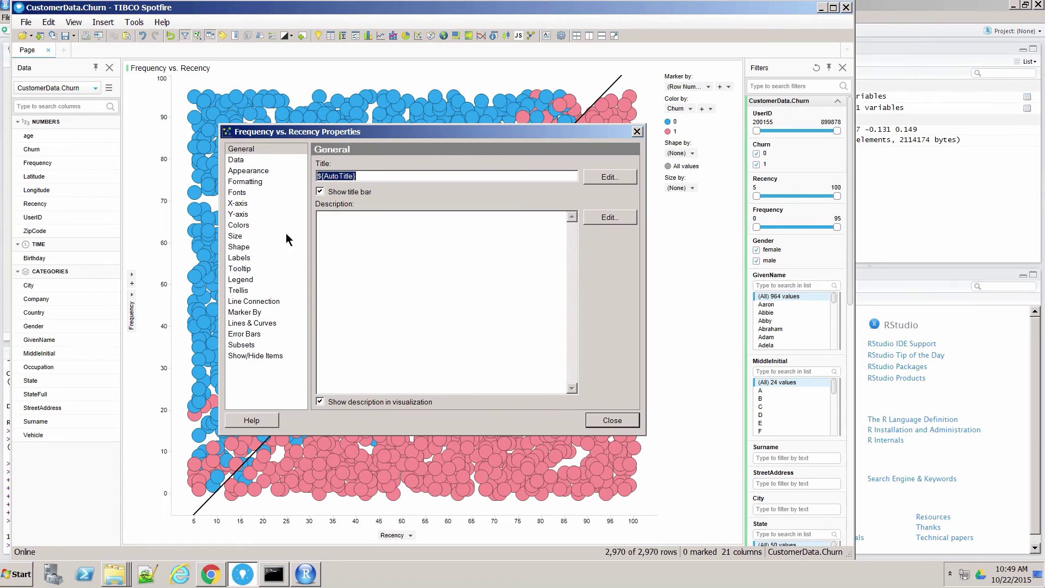
click(238, 203)
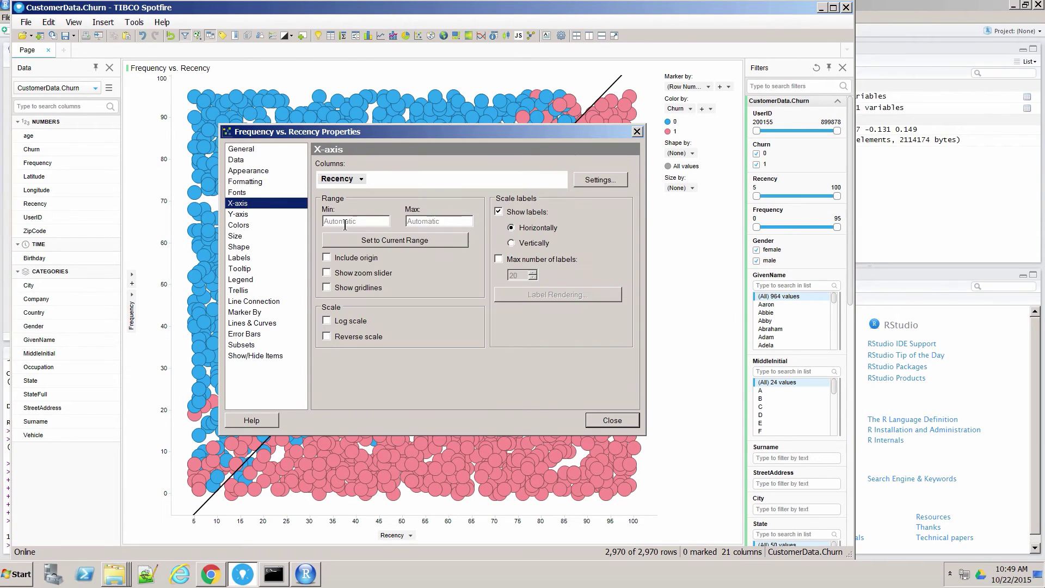
click(257, 215)
click(385, 276)
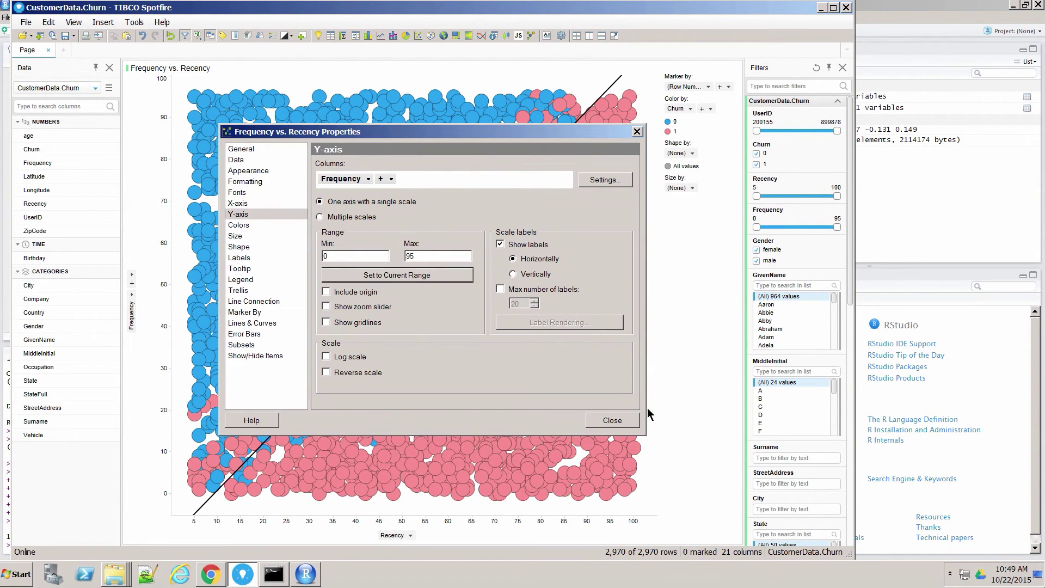
click(611, 420)
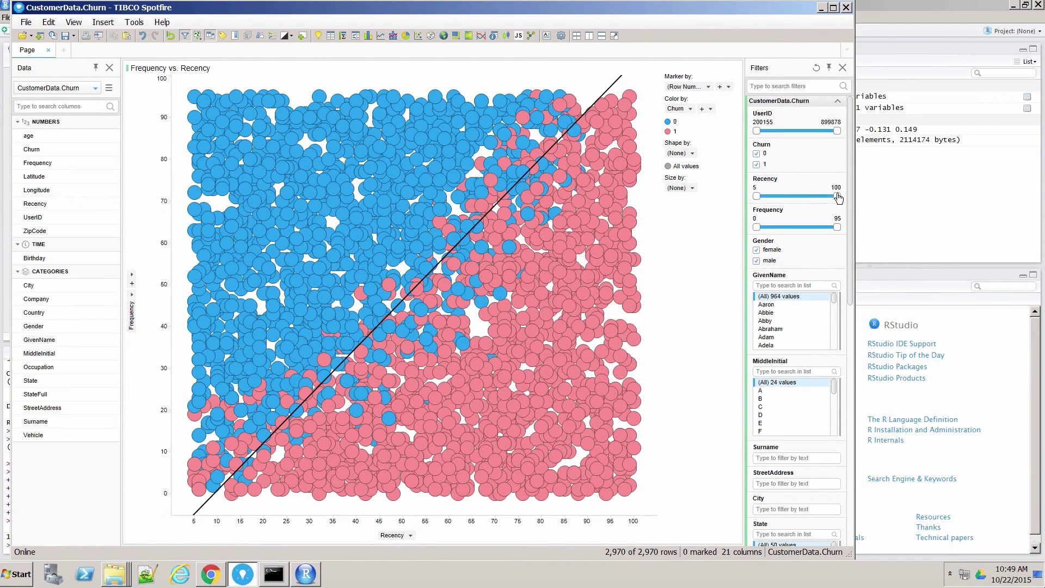
mouse_move(837, 197)
mouse_down()
mouse_move(773, 198)
mouse_move(849, 200)
mouse_up()
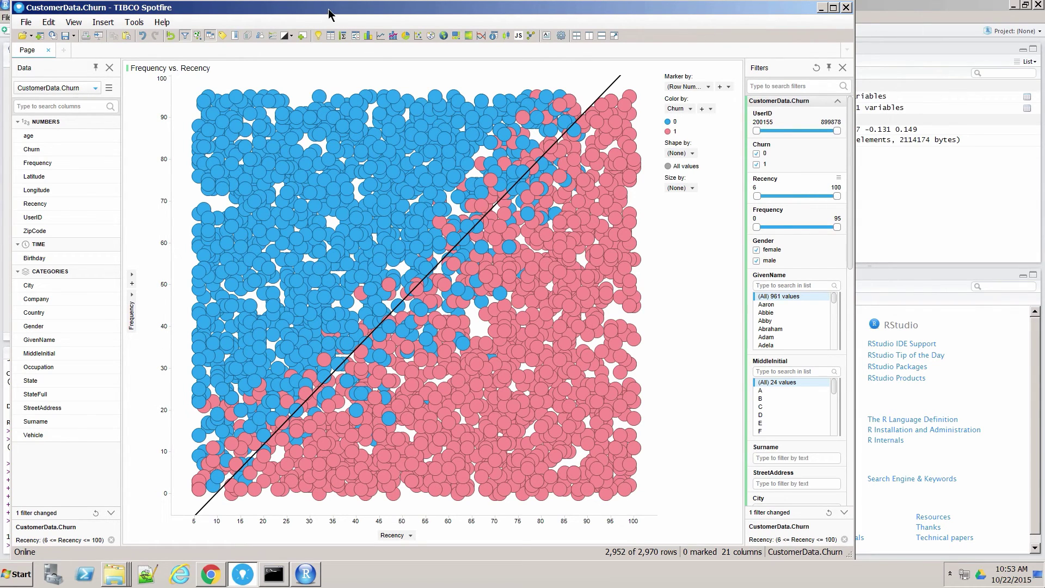
In the embedded data function's script, comment out the basic myGLM line and uncomment the Recencysq and quadratic myGLM lines
click(48, 22)
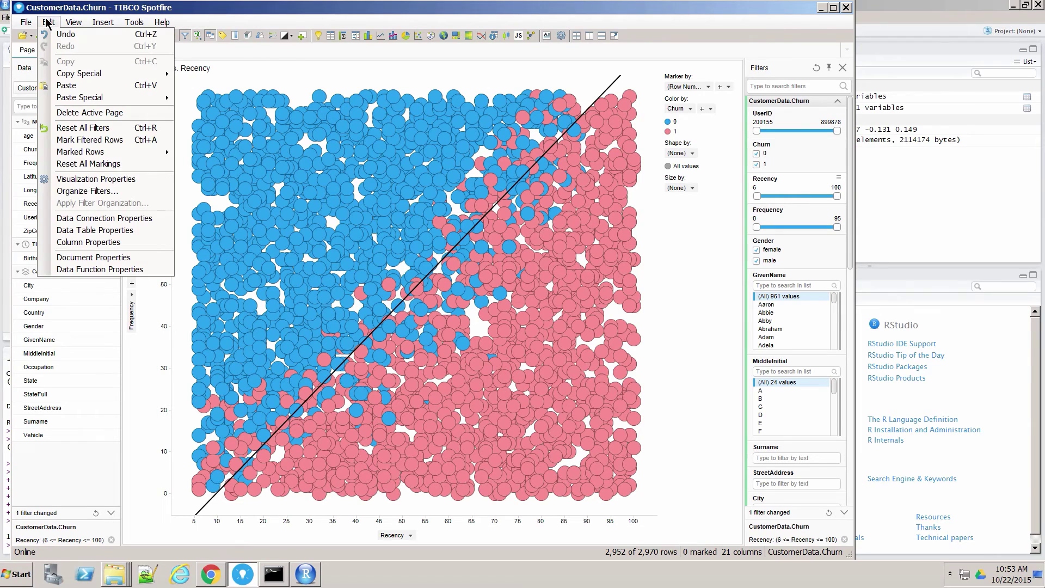
click(99, 271)
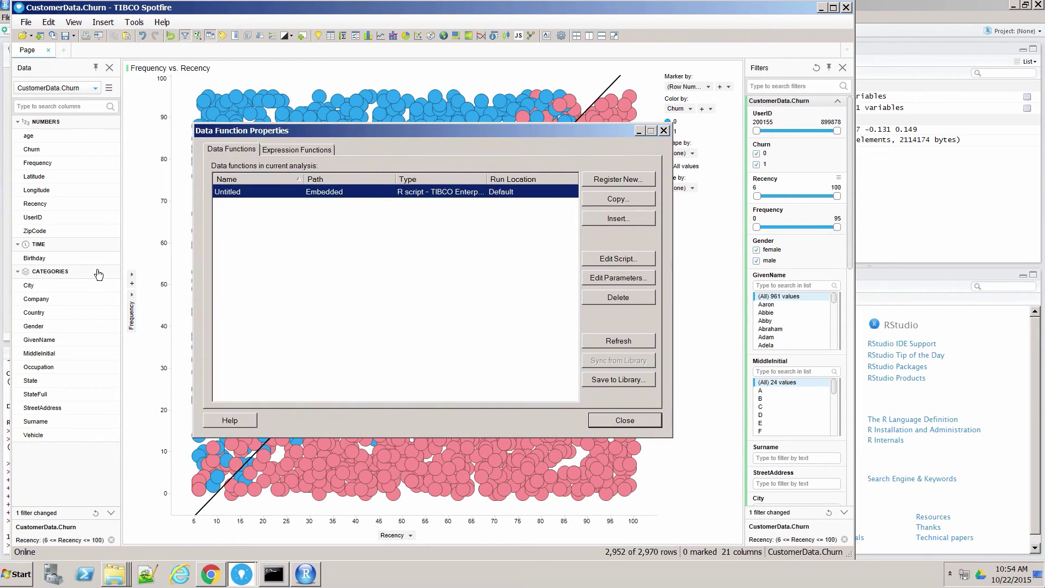
click(618, 259)
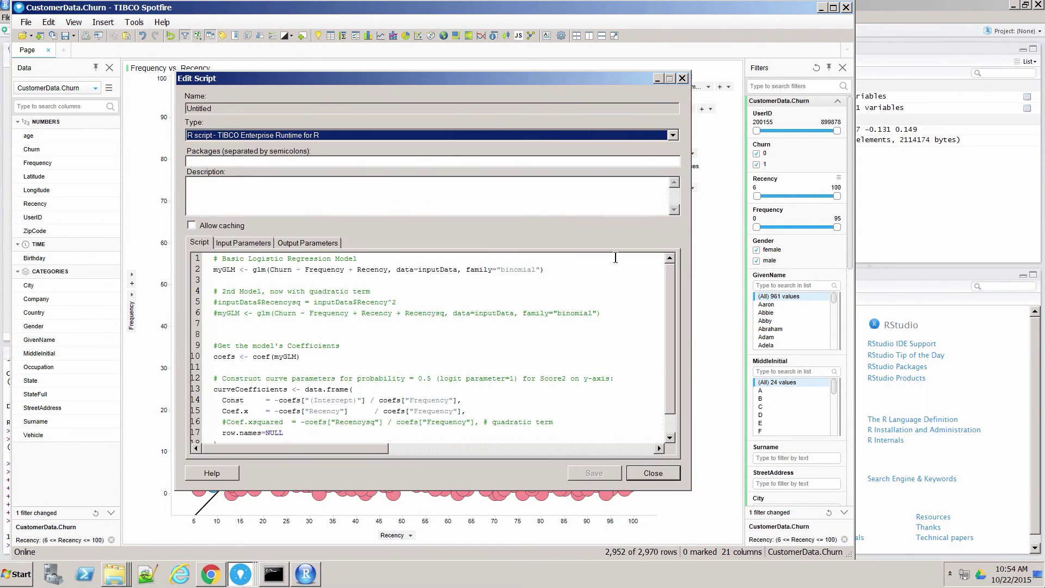
click(214, 270)
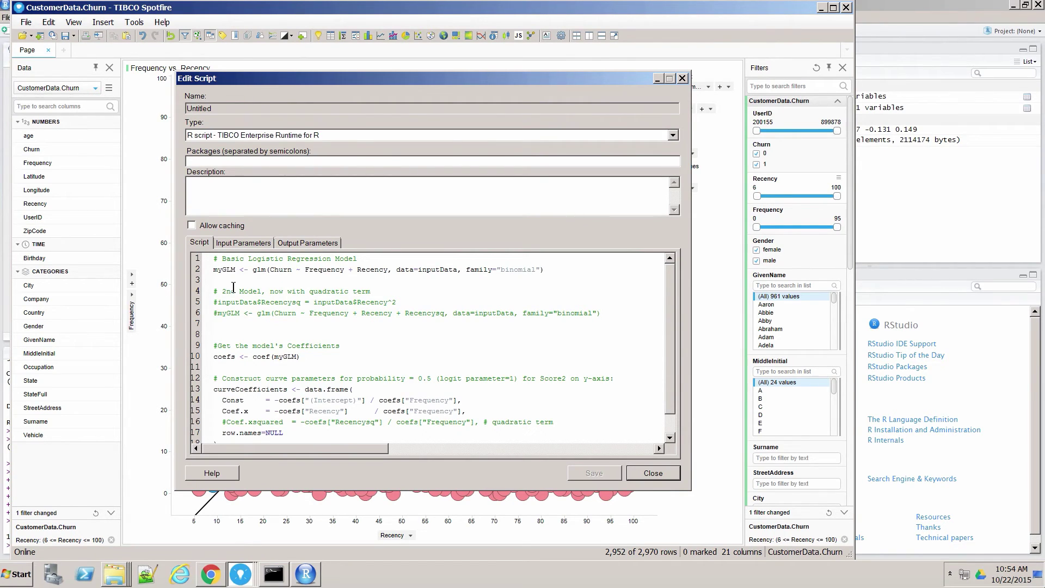
text(#)
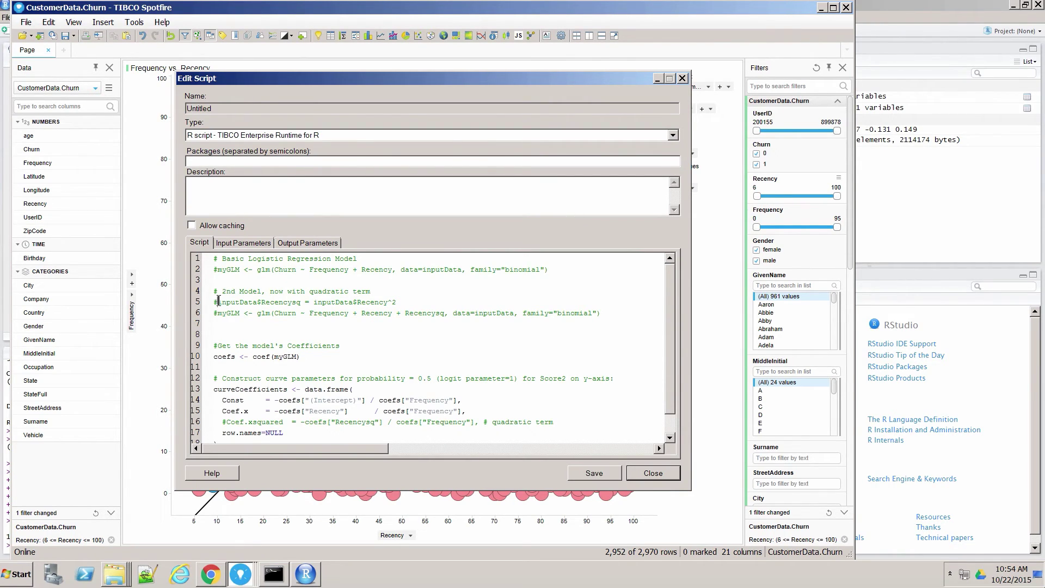
click(219, 301)
key(BackSpace)
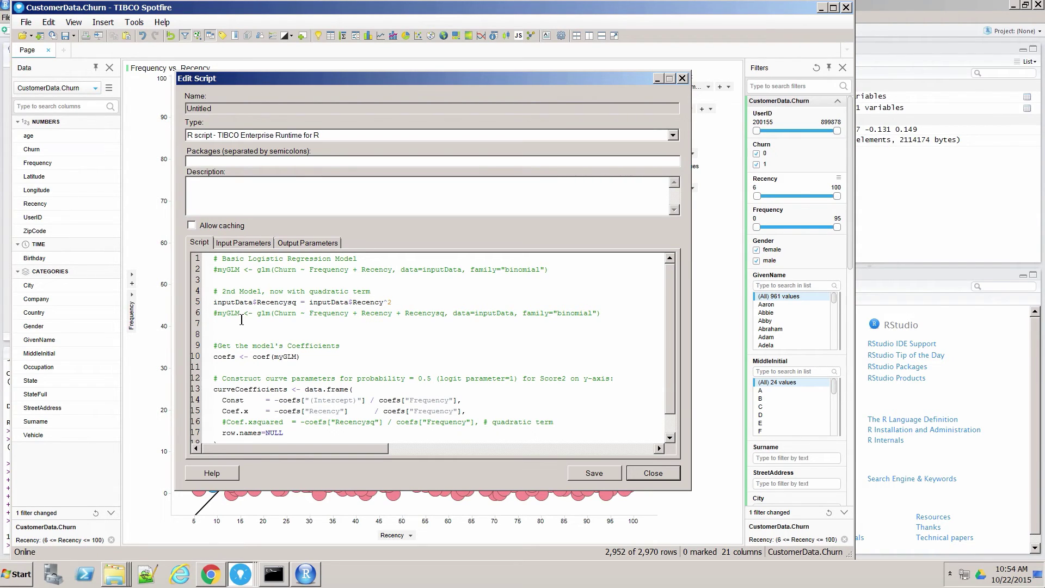
key(Down)
key(Delete)
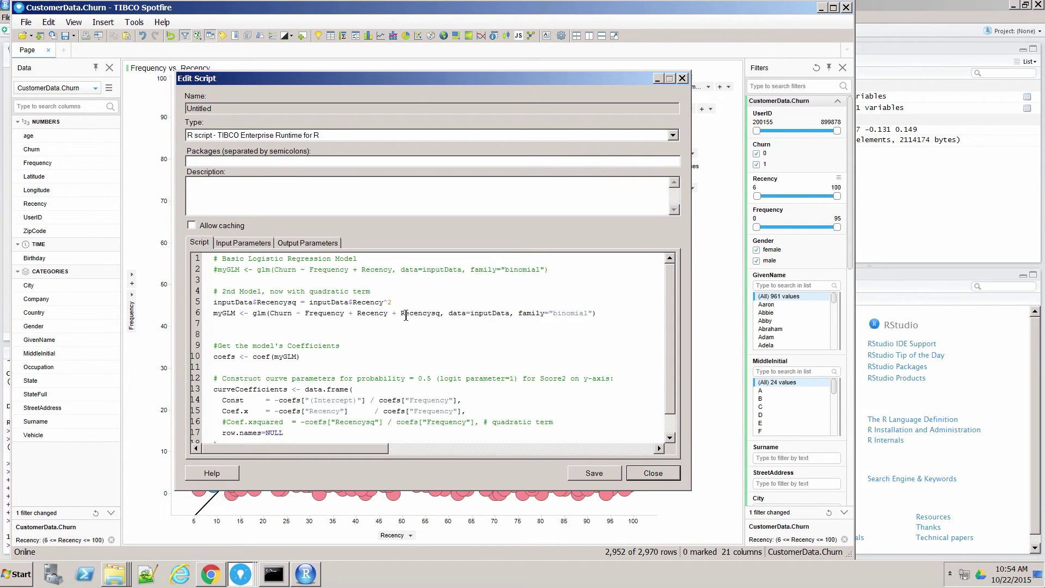
Uncomment the Coef.xsquared line in curveCoefficients, save the script, and close the data function properties
scroll(403, 331, down, 1)
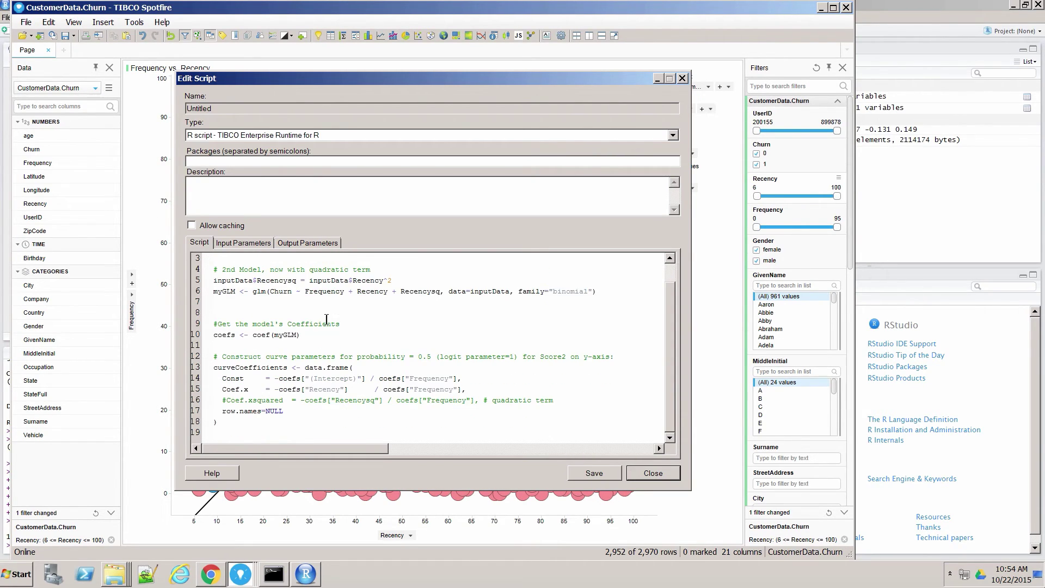
click(227, 400)
key(BackSpace)
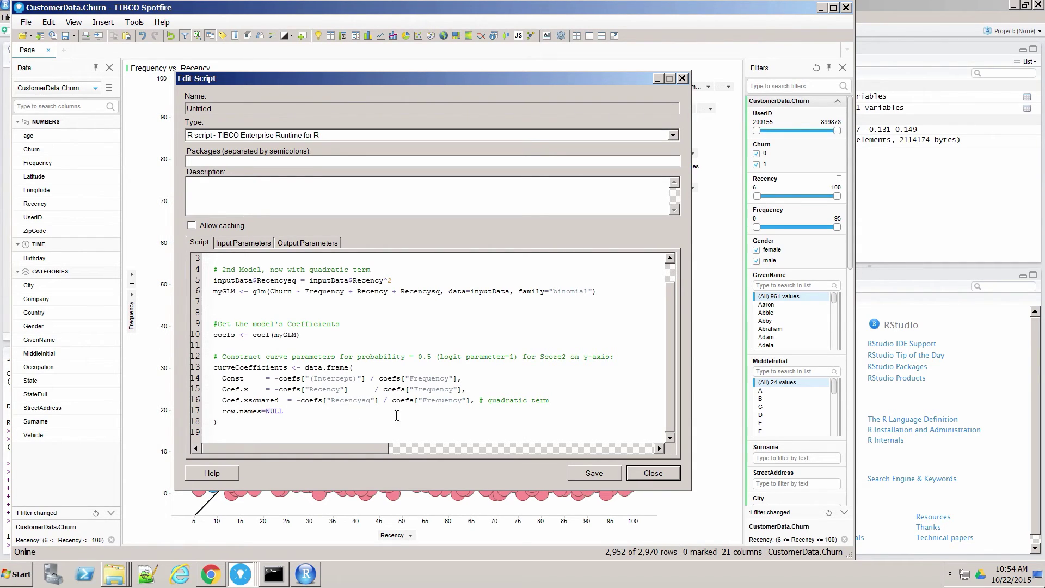
click(579, 473)
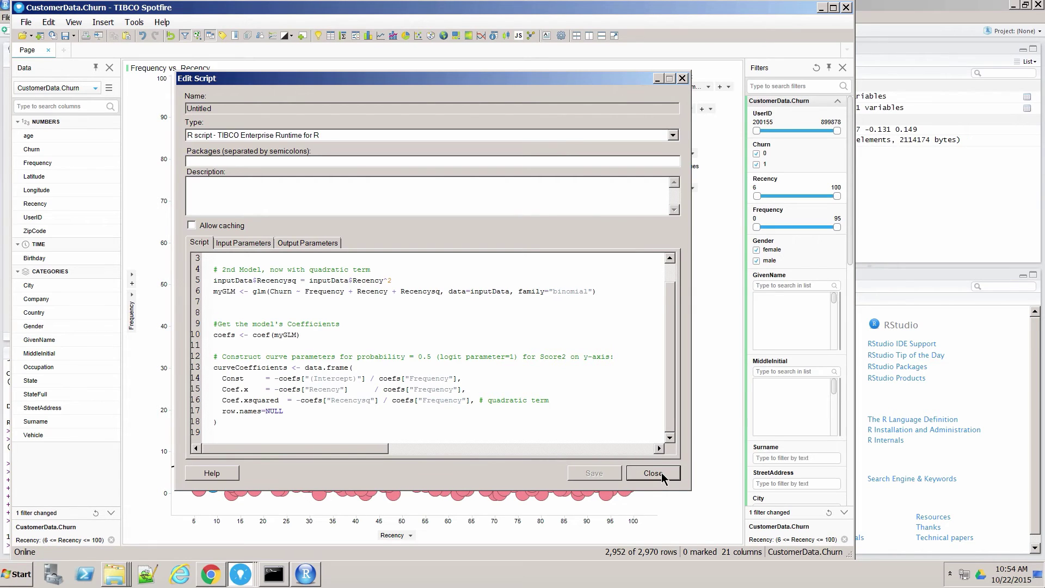
click(660, 473)
click(623, 419)
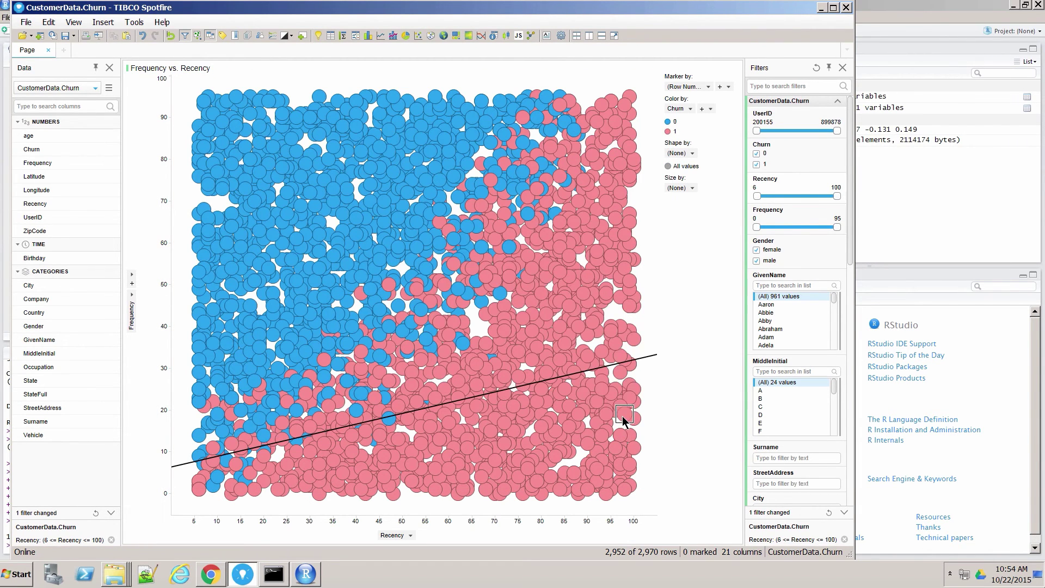
Change the scatter plot's custom curve expression to [Const] + [Coef.x]*x + [Coef.xsquared]*x^2 and apply it
right_click(385, 264)
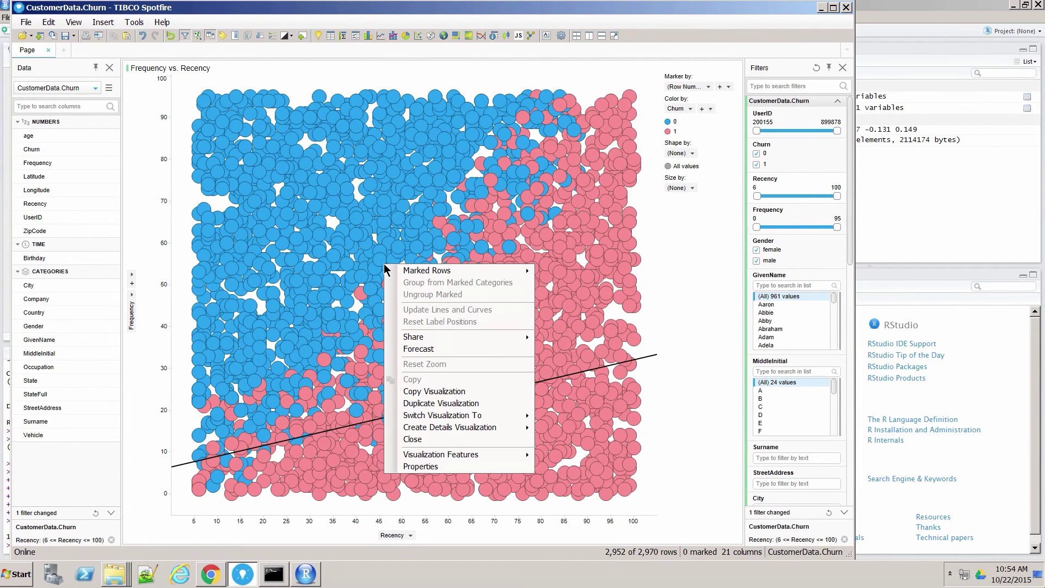
click(409, 466)
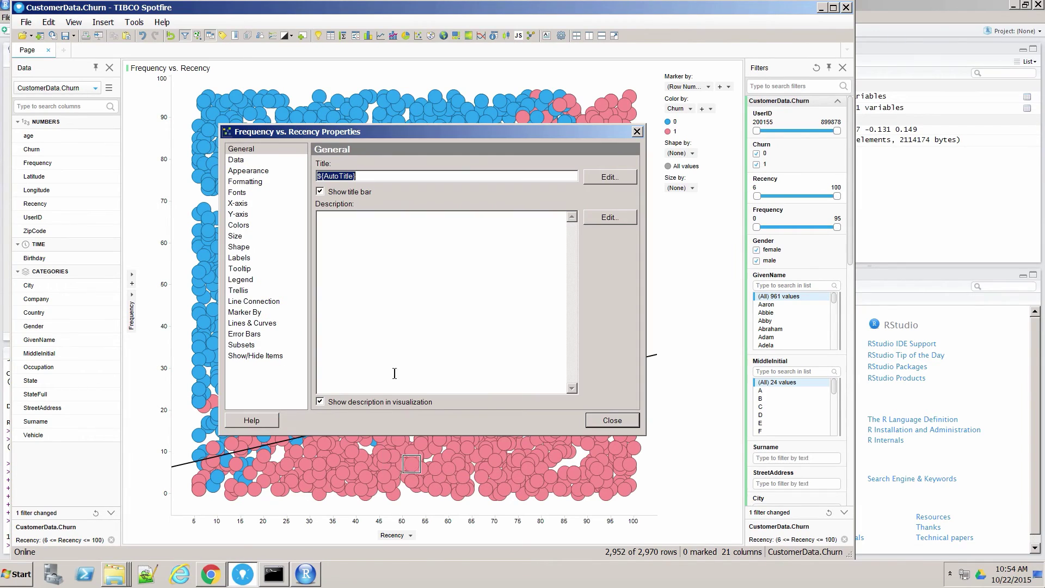
click(258, 323)
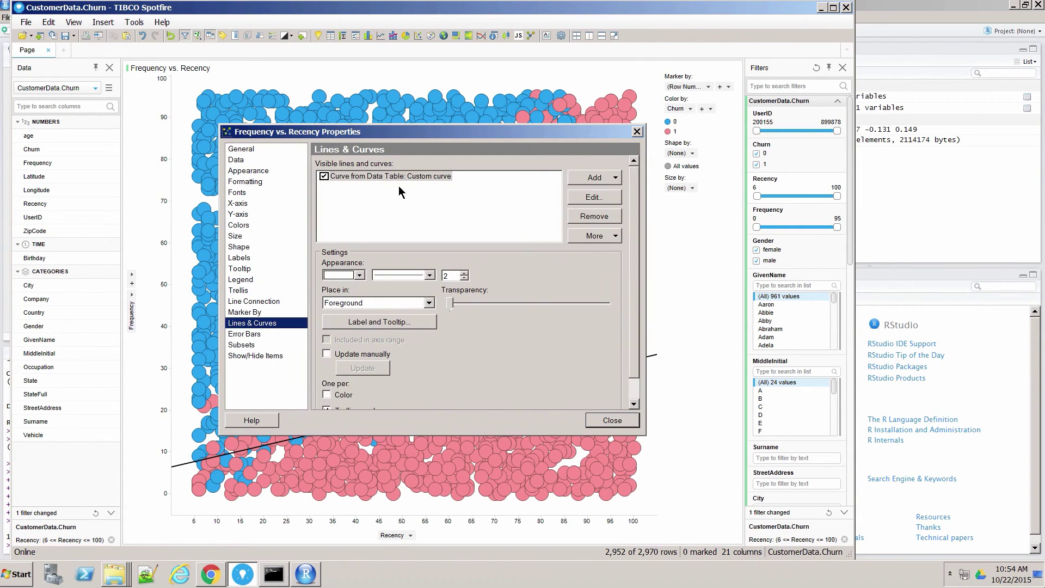
click(610, 197)
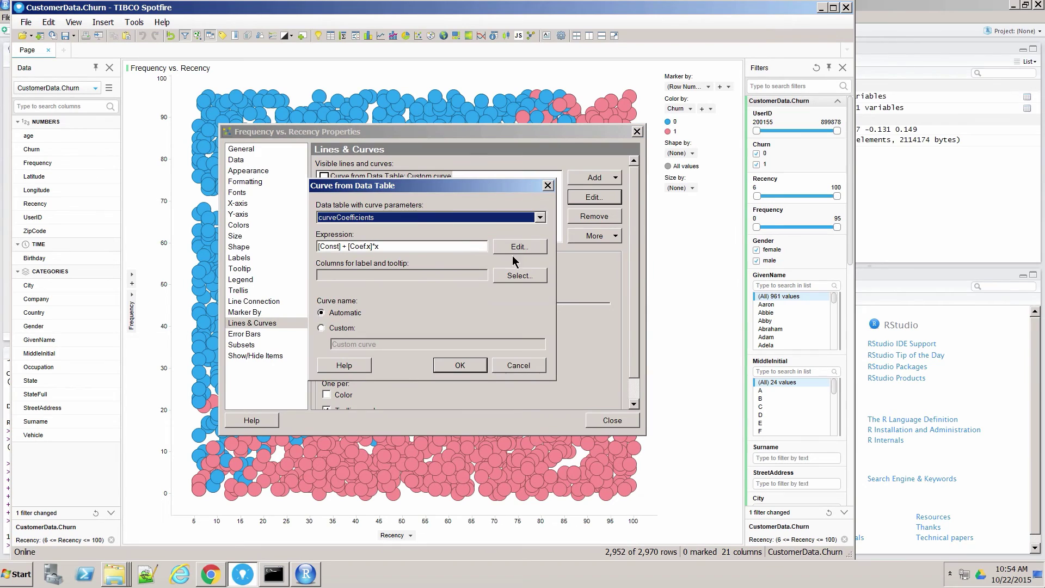
click(526, 251)
click(292, 169)
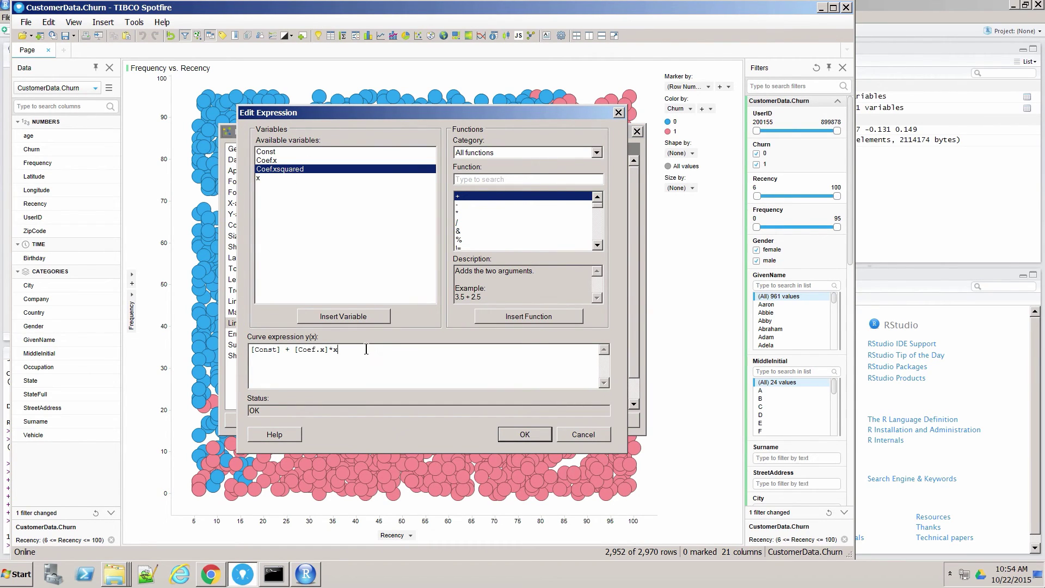
text(+)
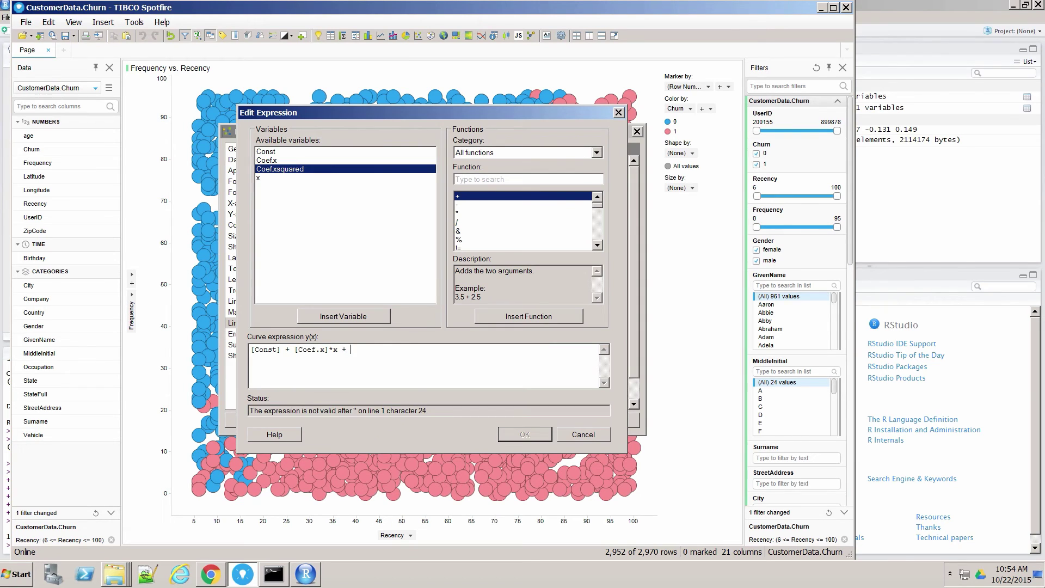
click(379, 319)
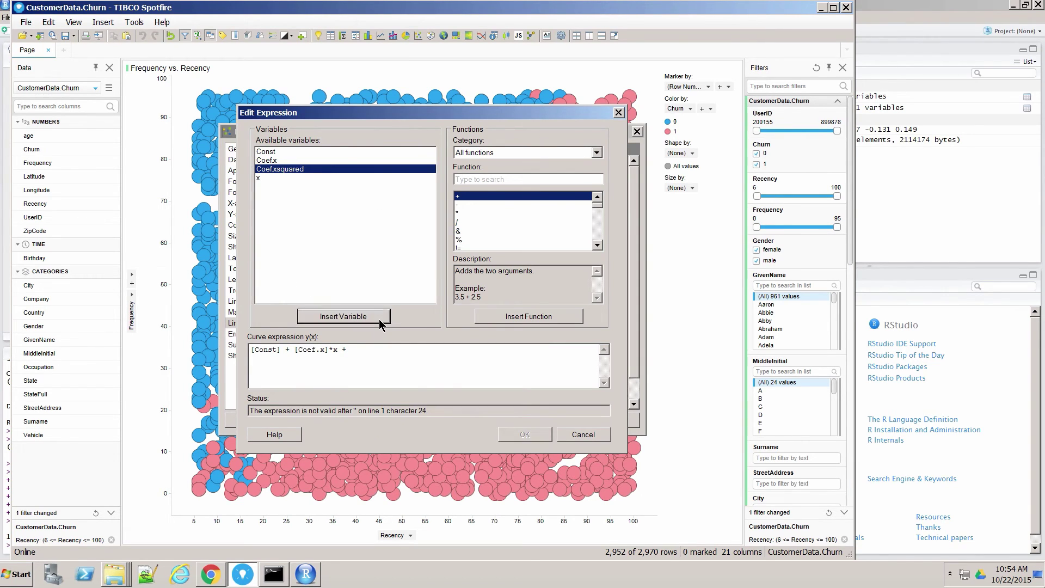
text(*)
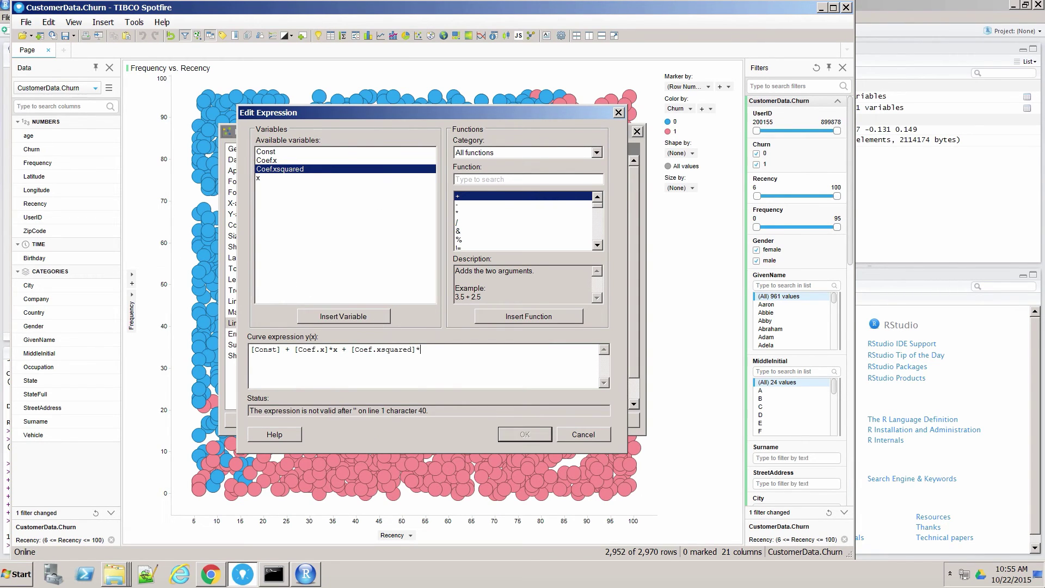
text(x^2)
click(538, 433)
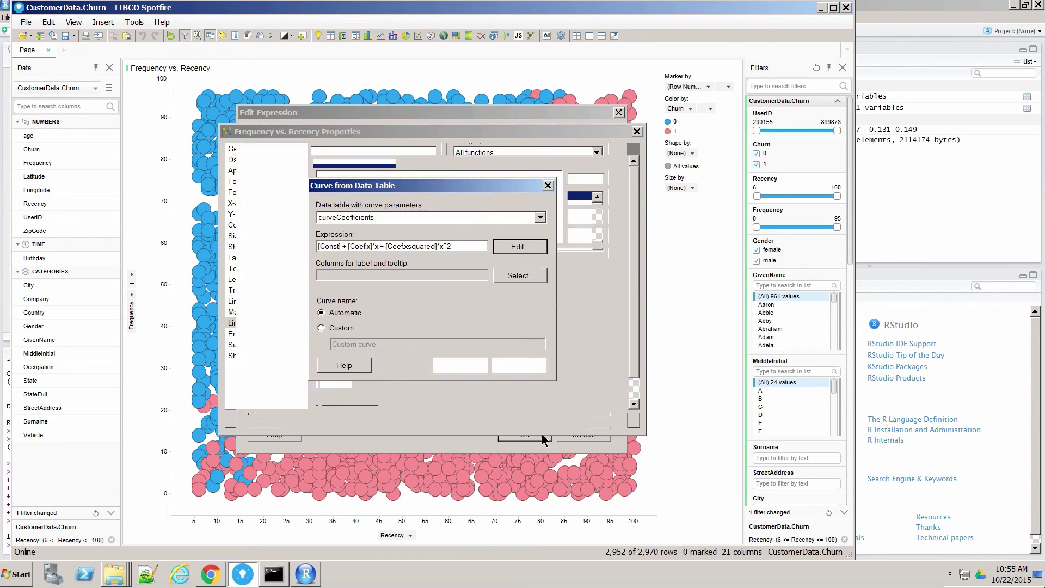
click(461, 366)
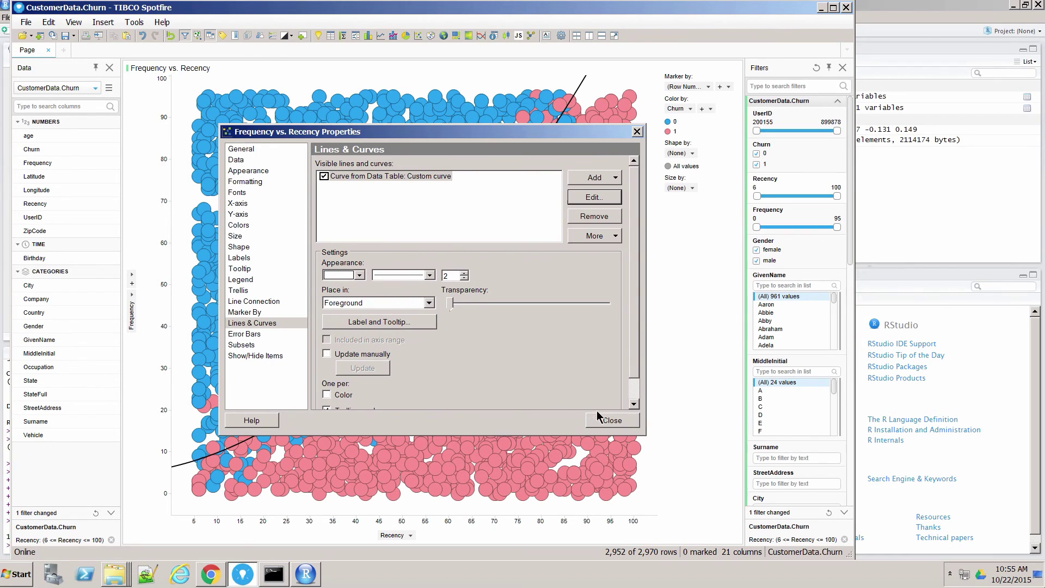
click(612, 420)
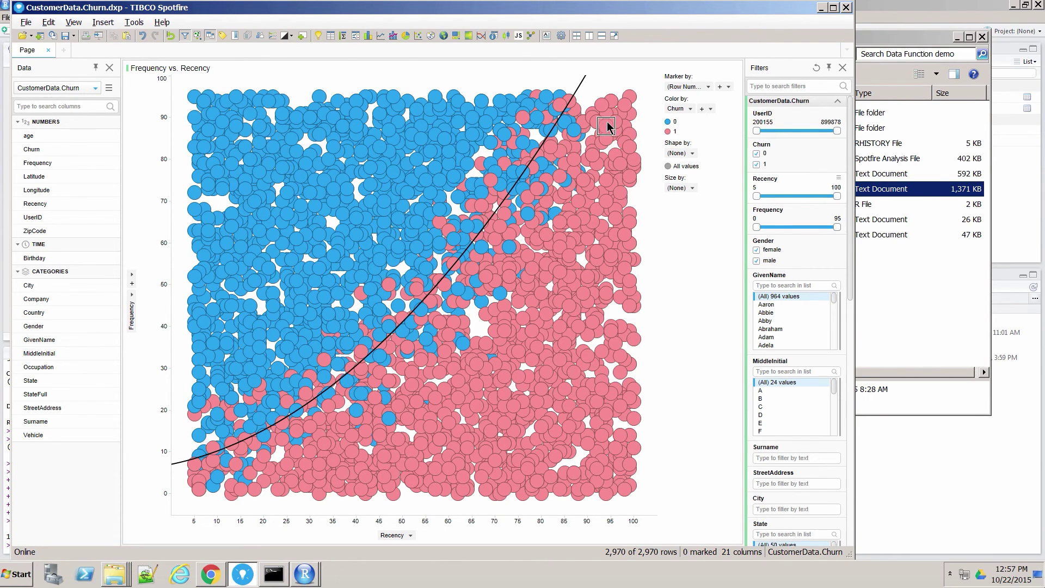
Narrow the Recency filter to 5–55, slide that range up and back to test the curve, and restore it to 5–100
mouse_move(614, 122)
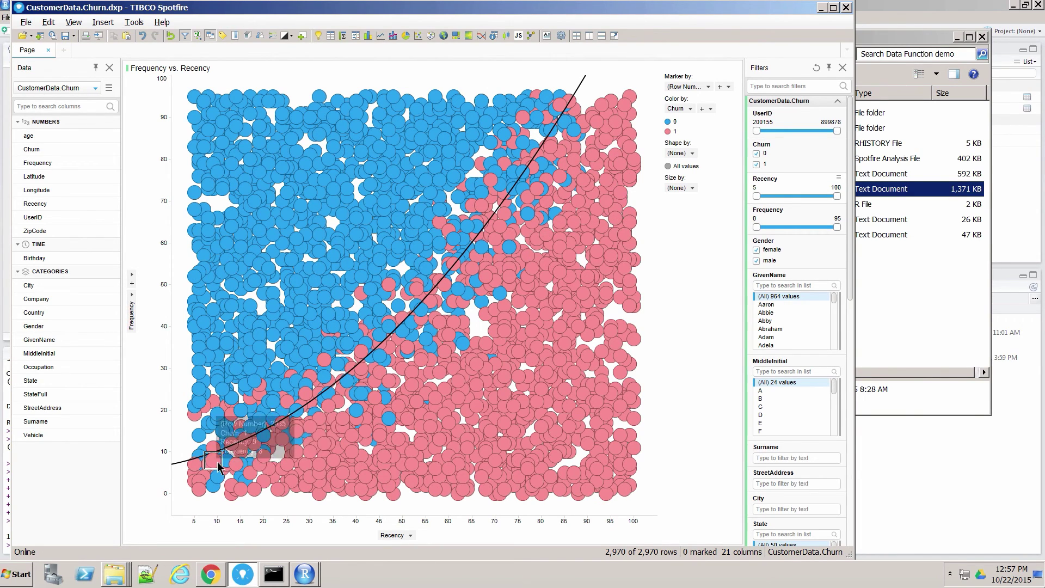
mouse_move(277, 449)
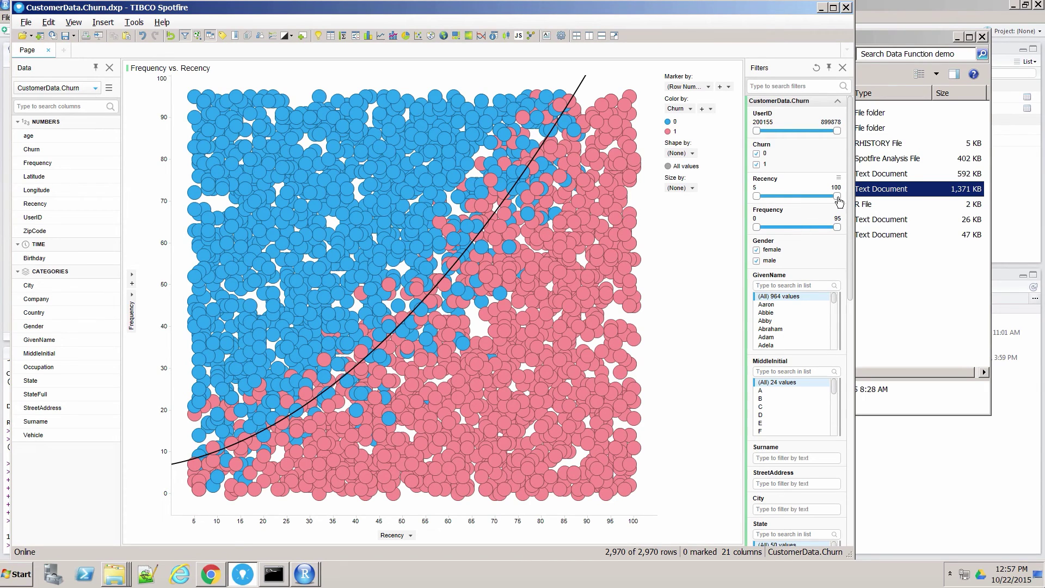
drag(838, 202, 804, 202)
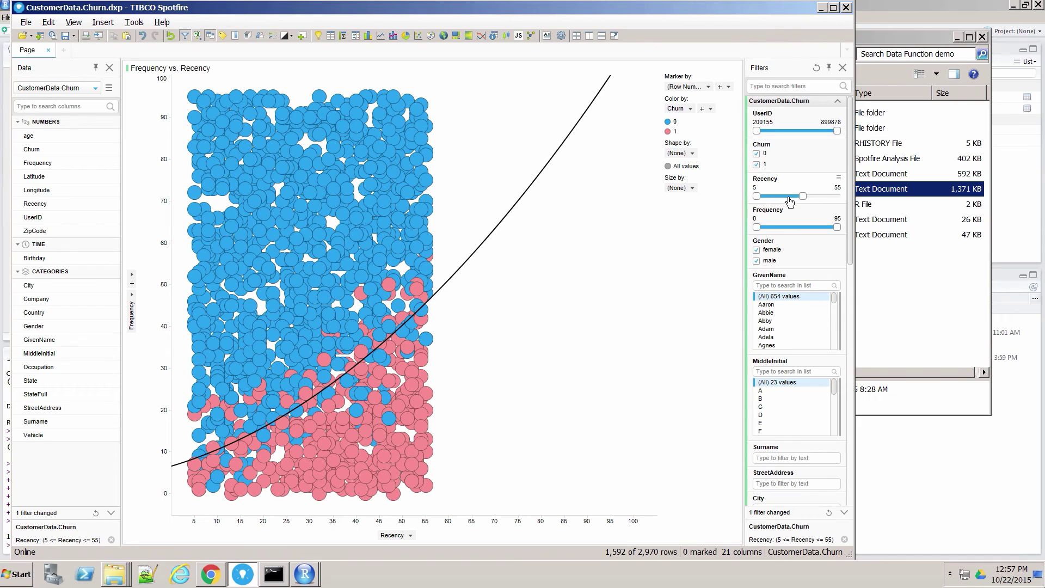
scroll(792, 202, up, 2)
scroll(792, 202, up, 5)
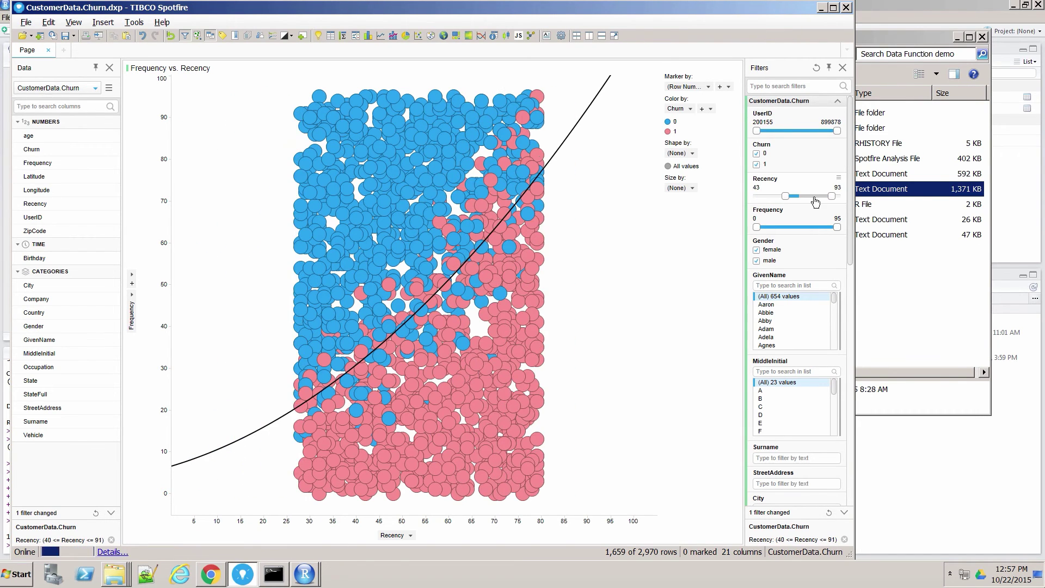
scroll(791, 199, down, 4)
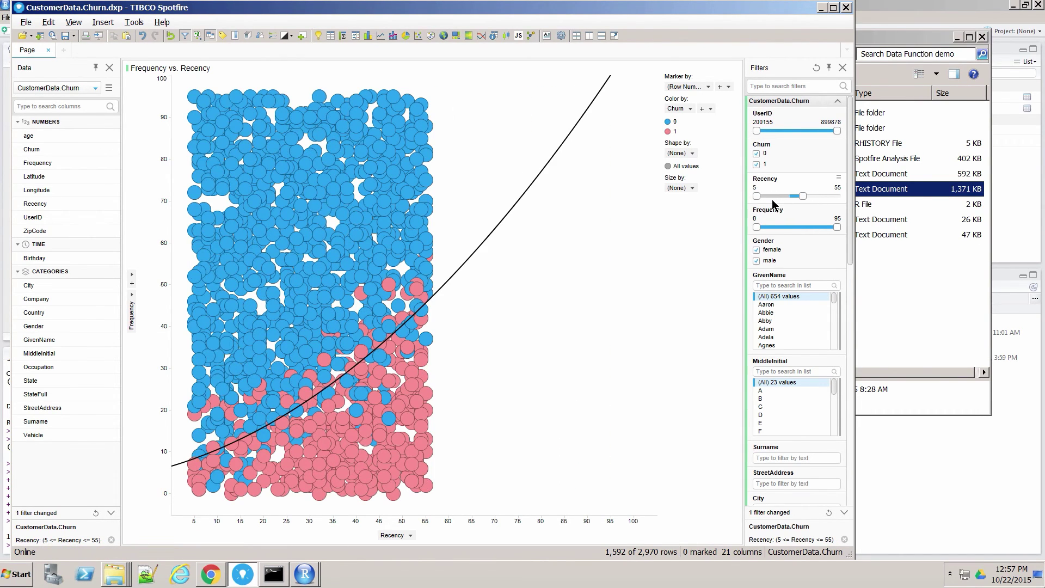
drag(803, 196, 846, 200)
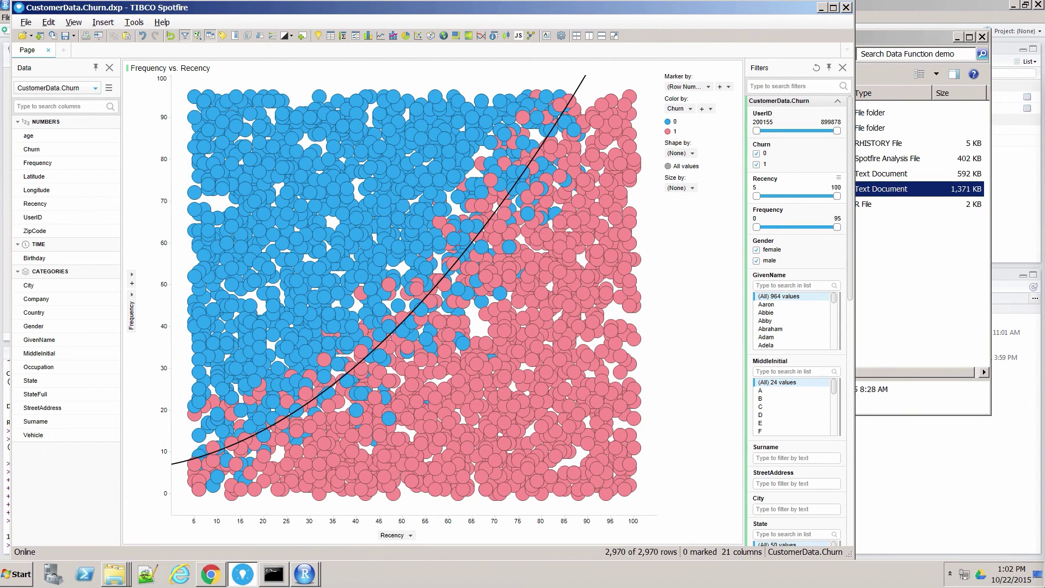
Import CustomerData.Current.txt into the analysis as a new data table with comma separation
click(929, 37)
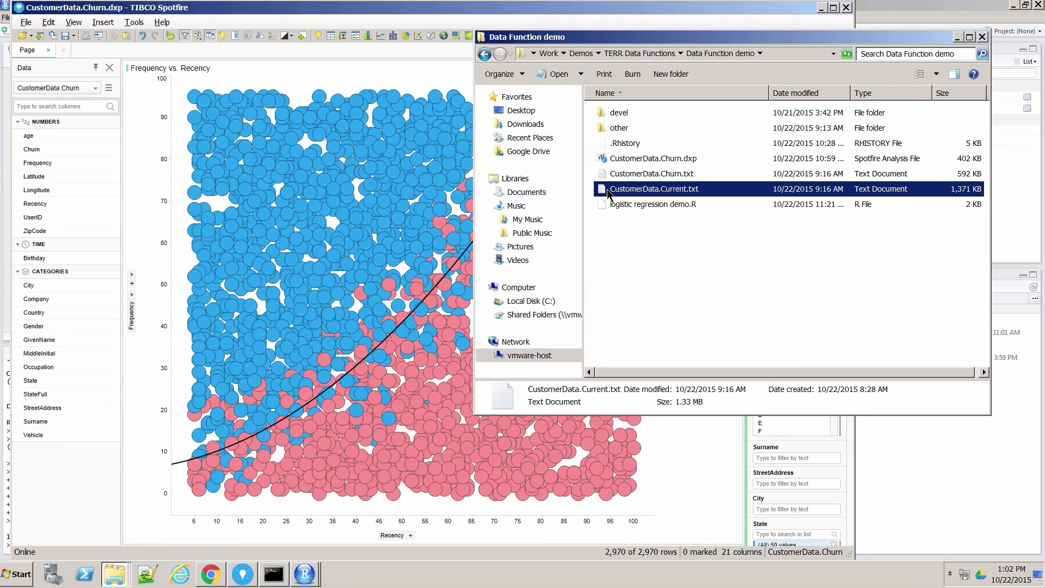
click(373, 198)
drag(373, 198, 373, 199)
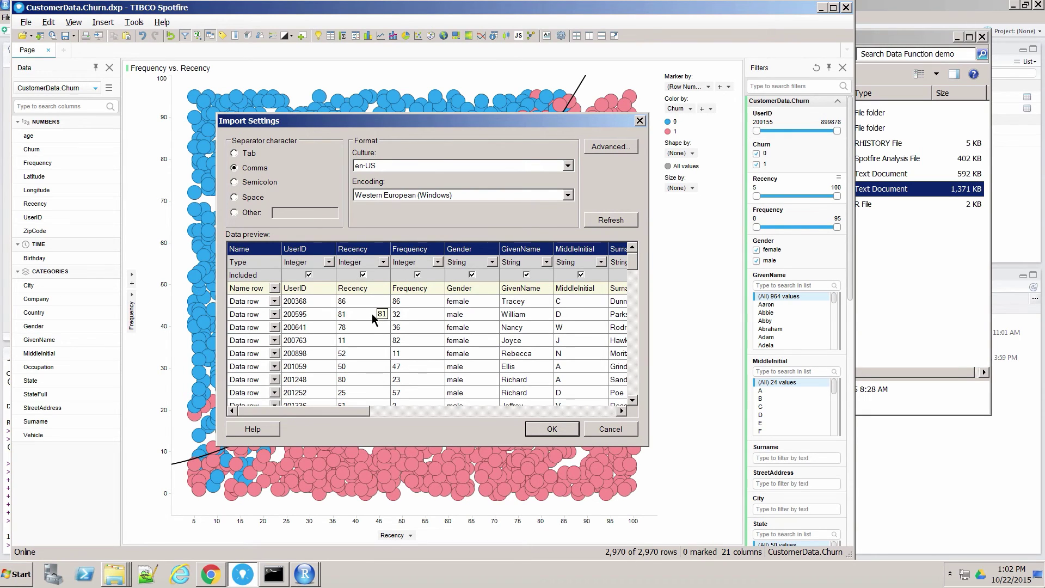
click(569, 428)
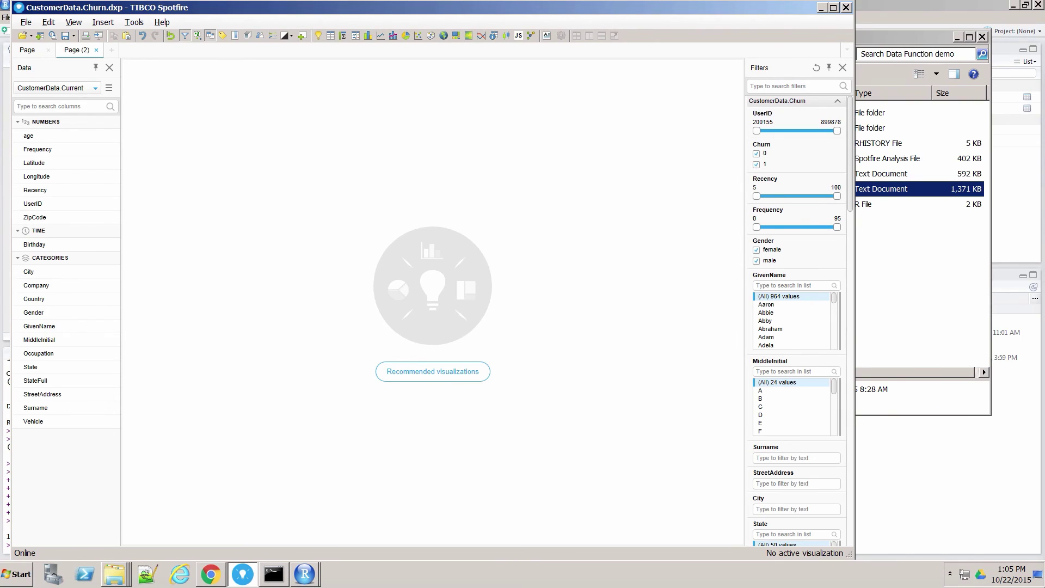
Start registering a data function with a script that fits the quadratic myGLM on inputData and computes ChurnProb via predict.glm on CurrentData, type="response"
click(134, 21)
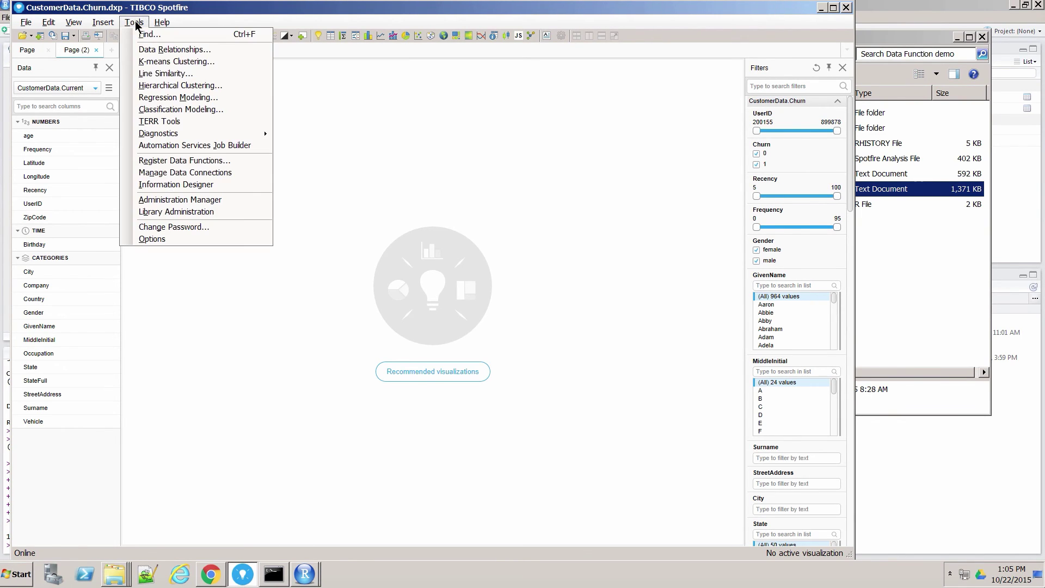
click(200, 163)
click(255, 284)
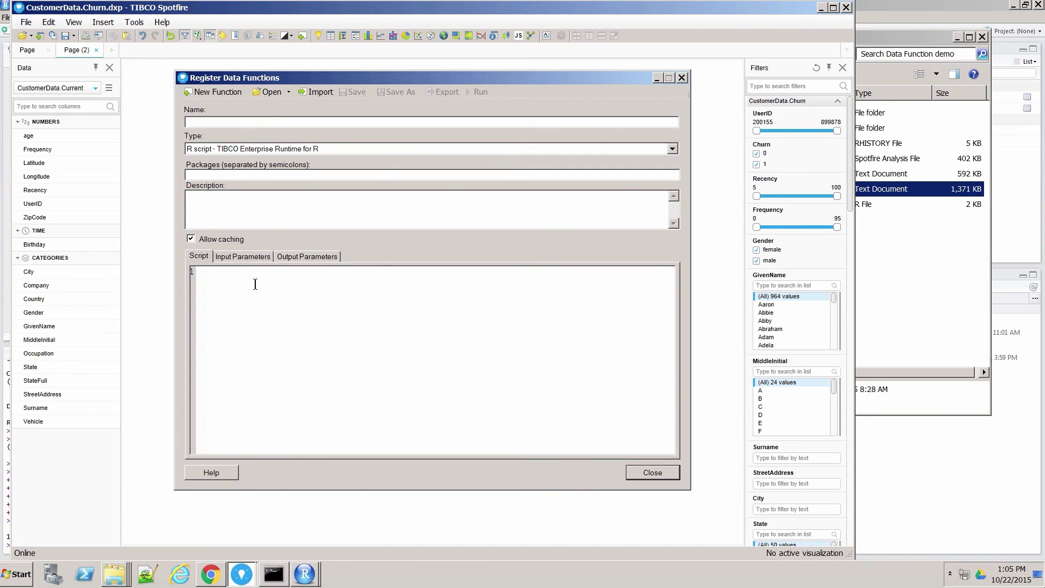
text(# streamlined data function for prediction  inputData$Recencysq = inputData$Recency^2 myGLM <- glm(Churn ~ Frequency + Recency + Recencysq, data=inputData, family="binomial")  CurrentData$Recencysq = CurrentData$Recency^2 ChurnProb <- predict.glm(myGLM, newdata=CurrentData, type="response"))
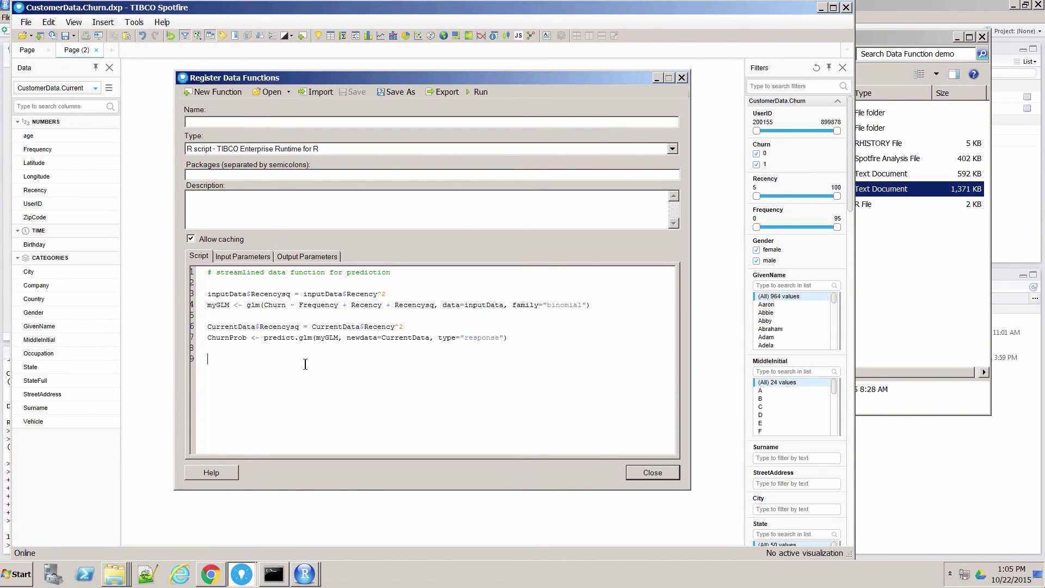
Define inputData from the script as an input parameter of type Table allowing numeric data types
double_click(329, 294)
right_click(329, 296)
click(366, 388)
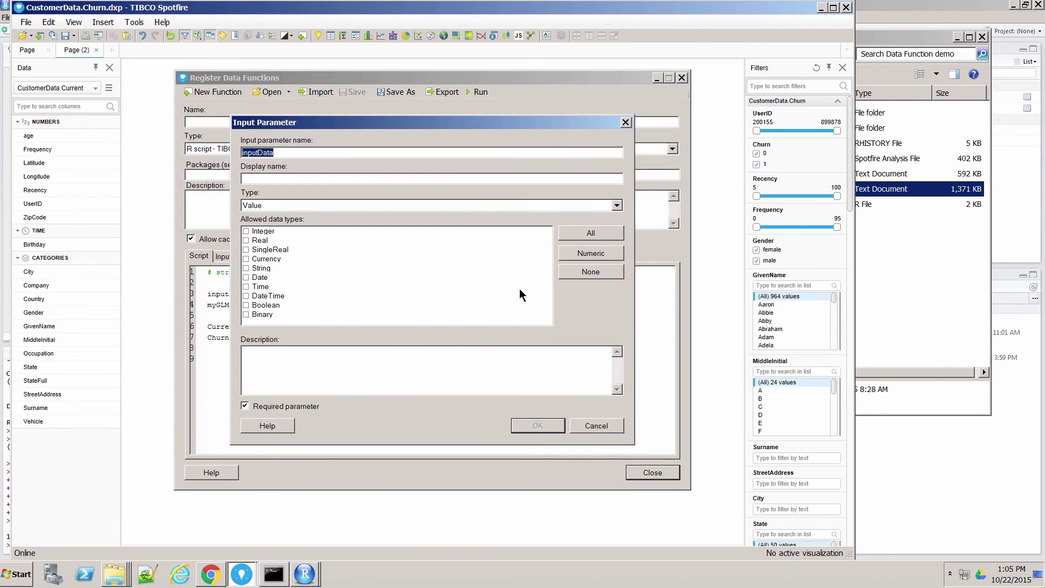
click(594, 253)
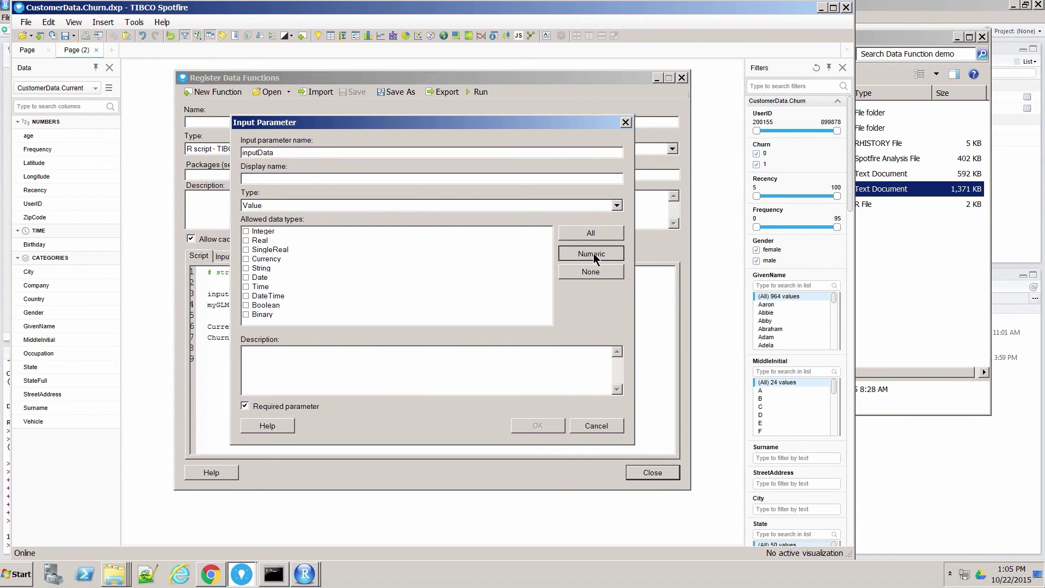
click(306, 204)
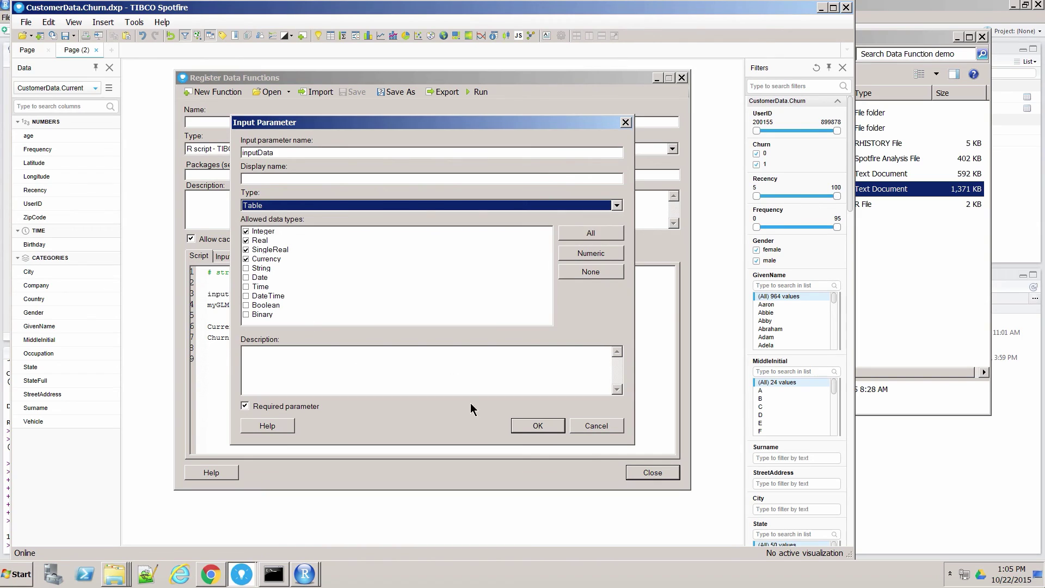
click(536, 425)
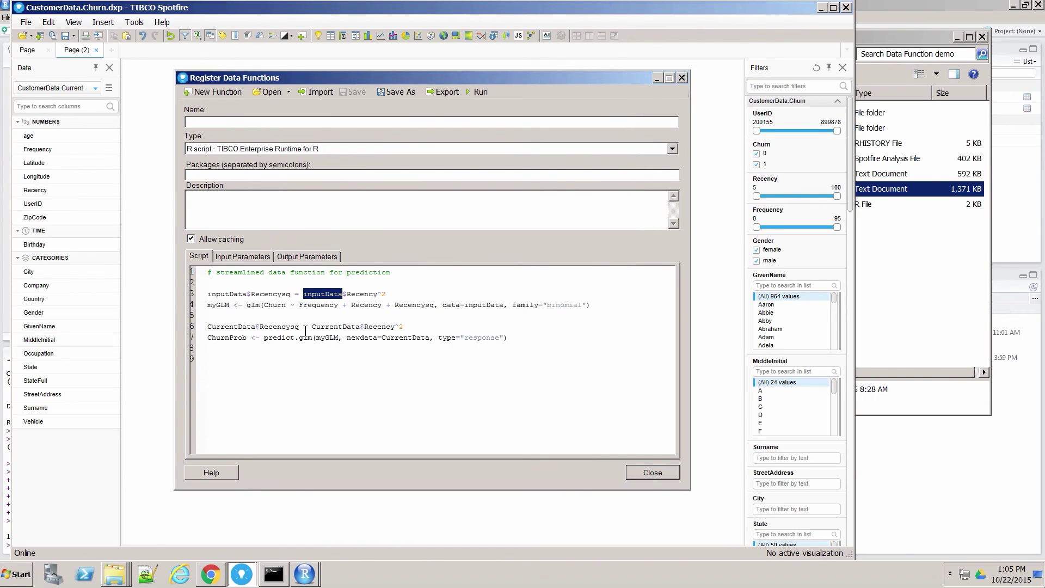
Define CurrentData from the script as an input parameter of type Table allowing numeric data types
double_click(240, 326)
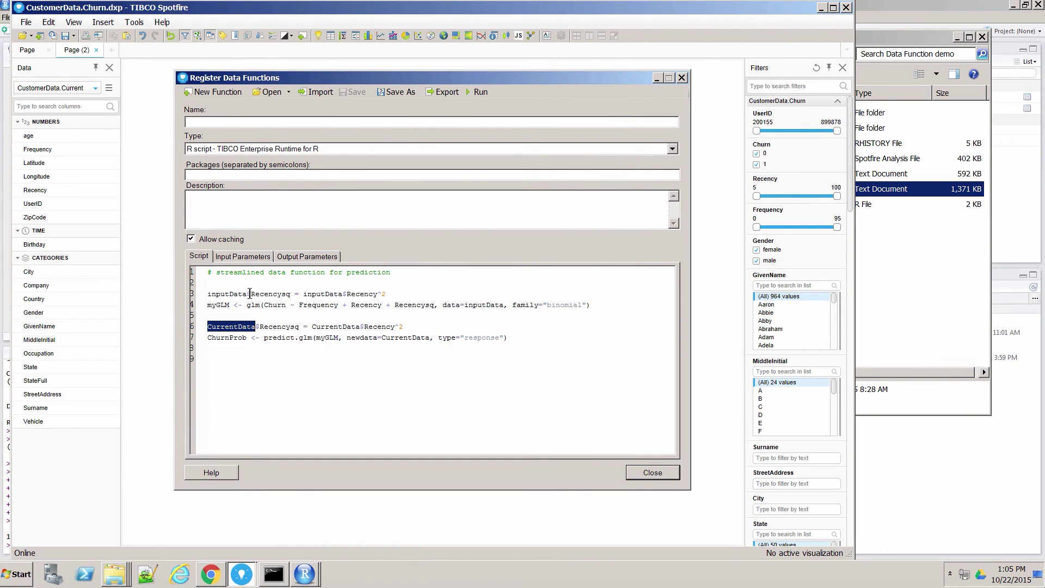
drag(249, 294, 291, 295)
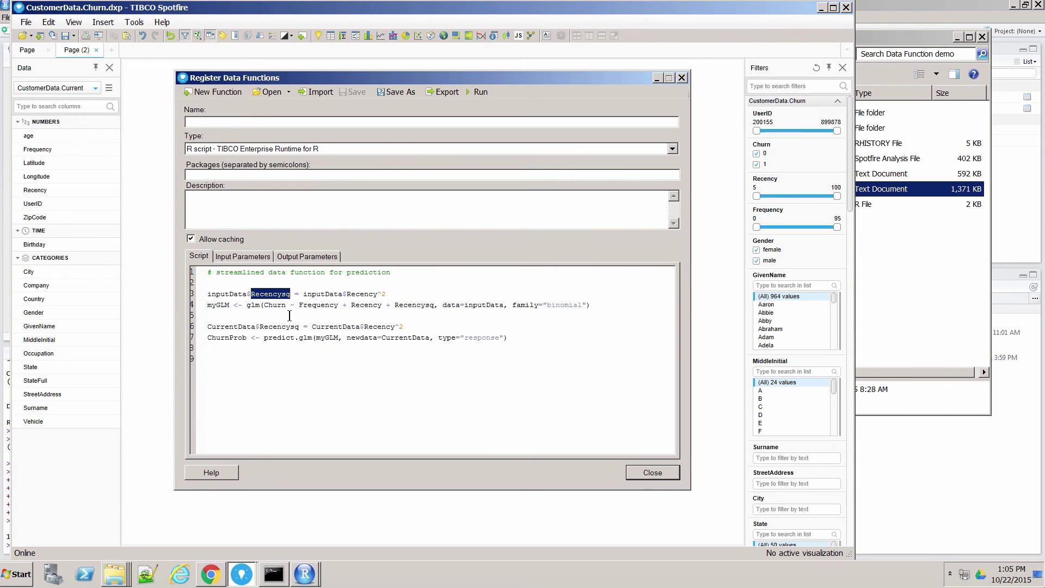
drag(260, 327, 295, 326)
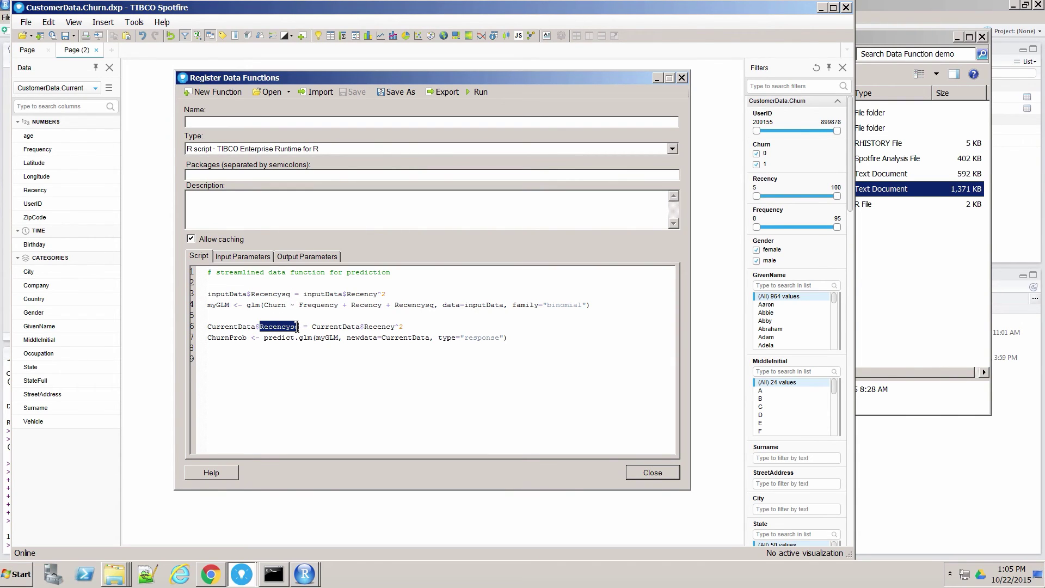
double_click(238, 326)
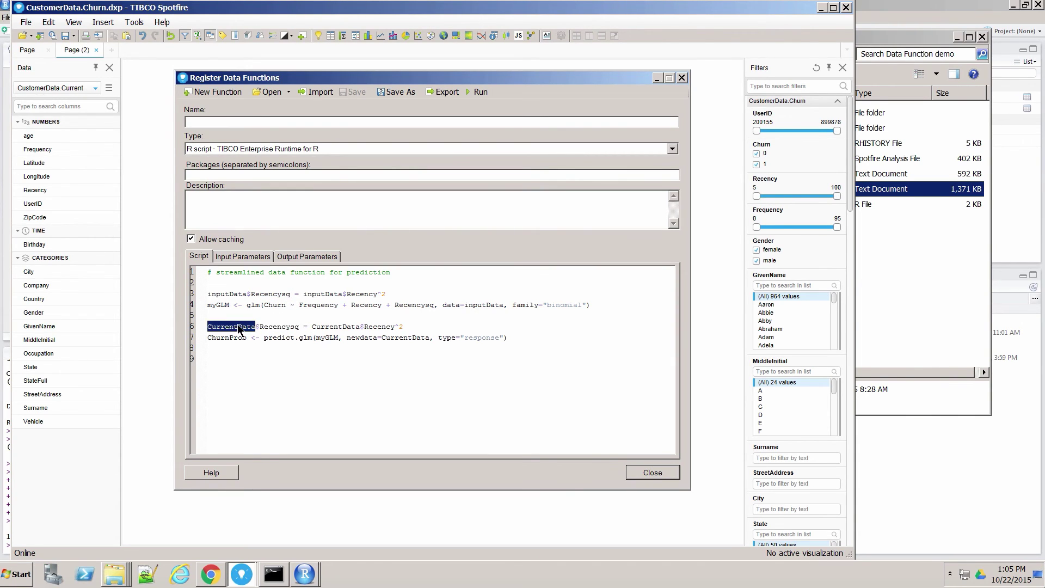
right_click(238, 328)
click(302, 420)
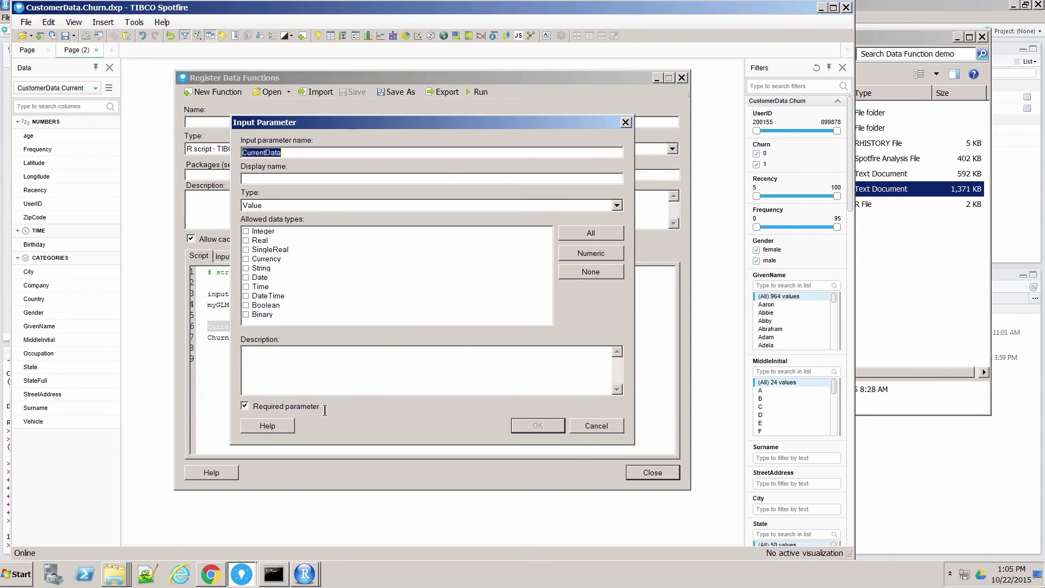
click(573, 254)
click(302, 204)
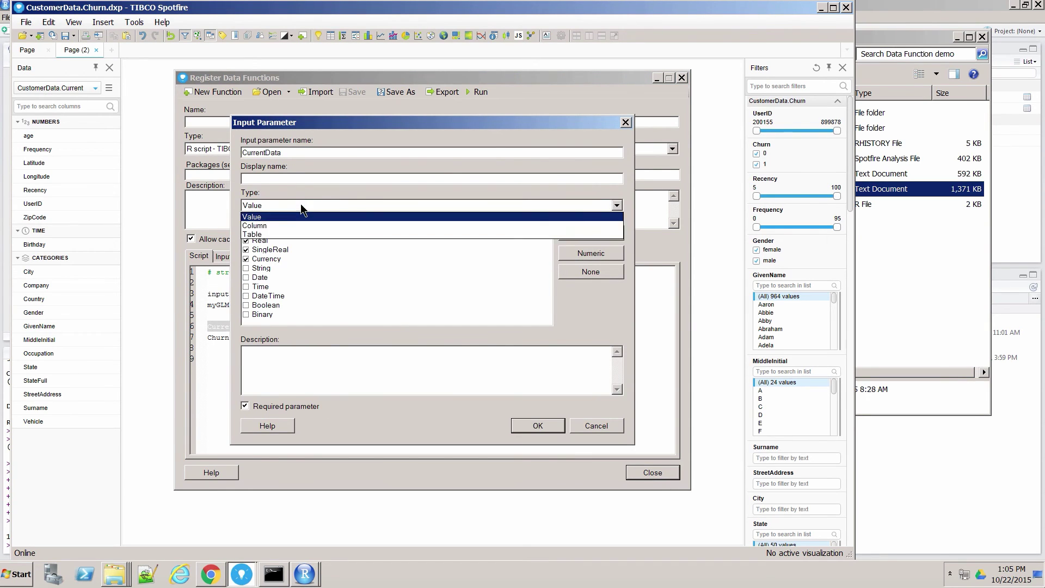
click(283, 234)
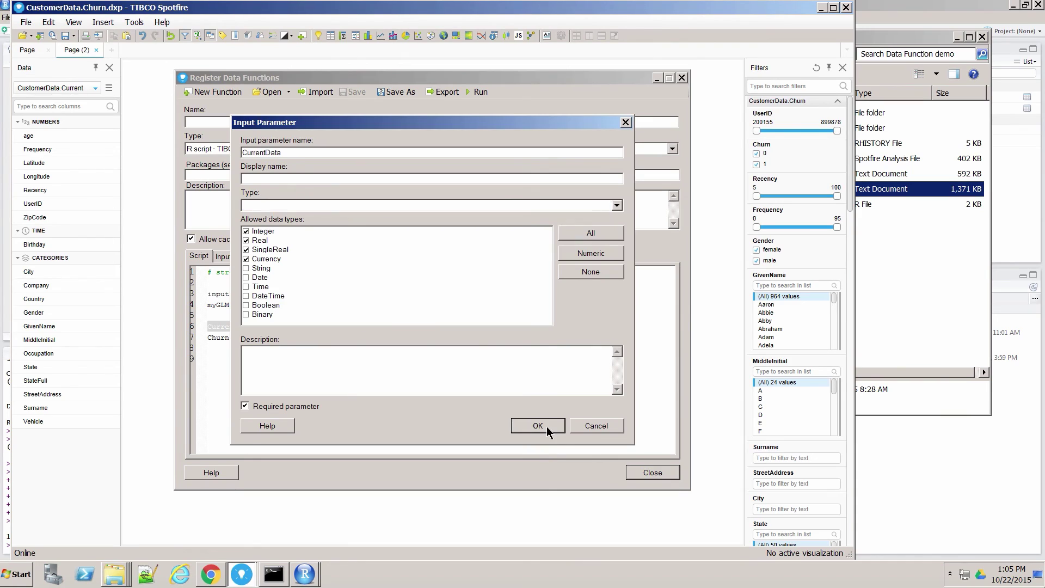
click(546, 426)
Define ChurnProb from the script as an output parameter of type Column
click(334, 351)
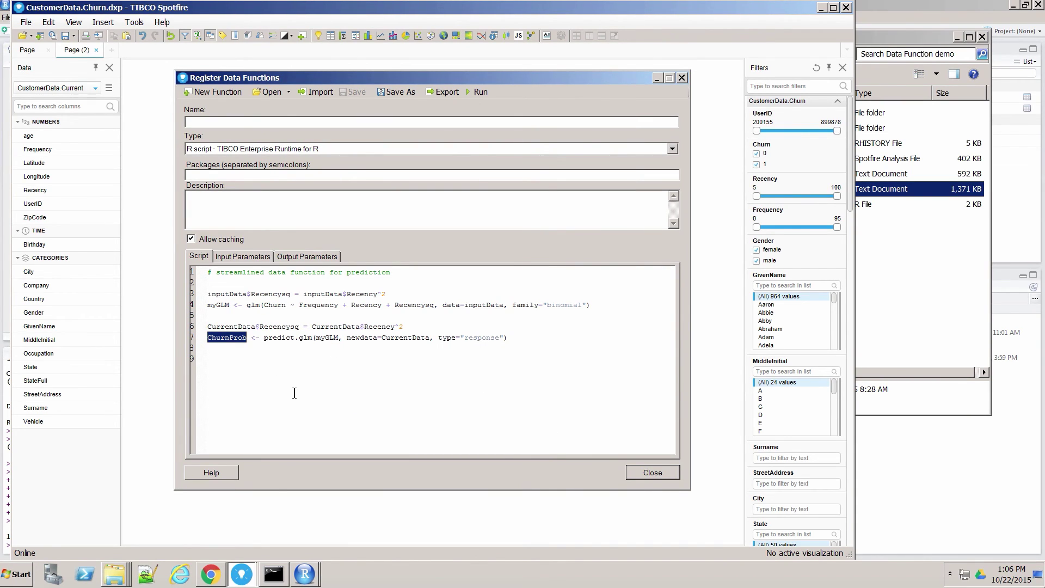
right_click(227, 341)
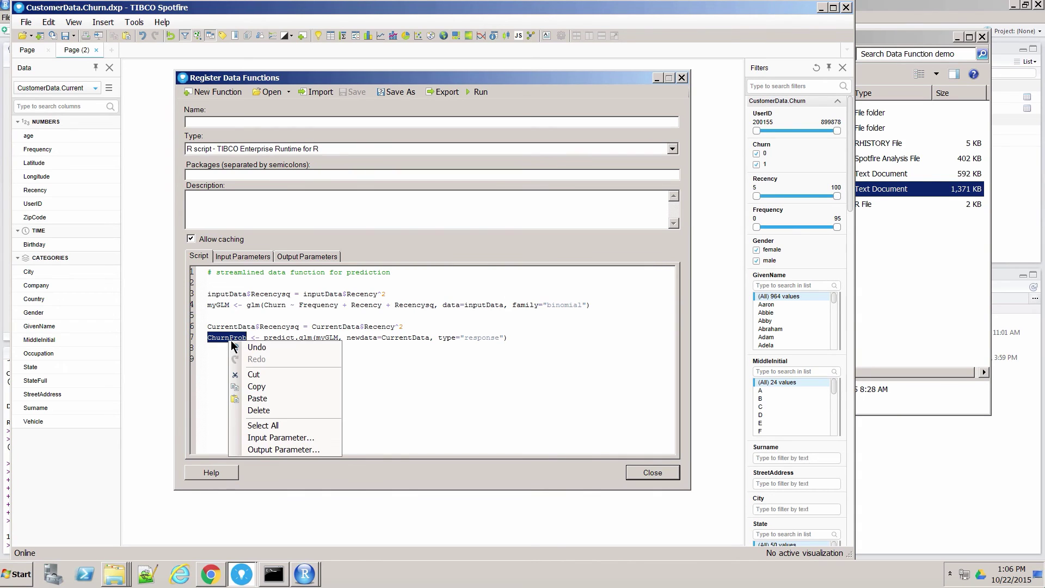
click(283, 449)
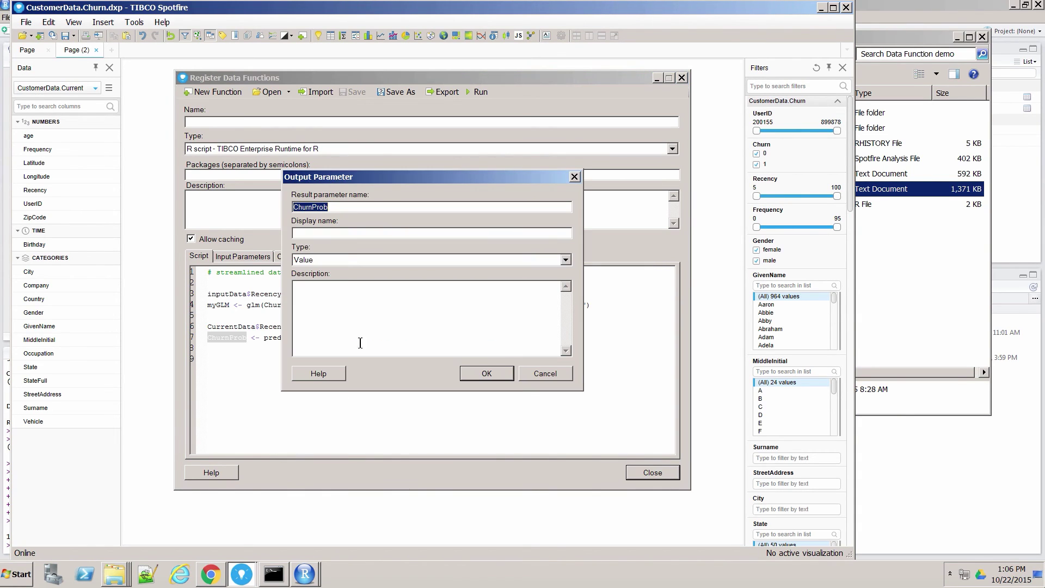
click(335, 259)
click(315, 280)
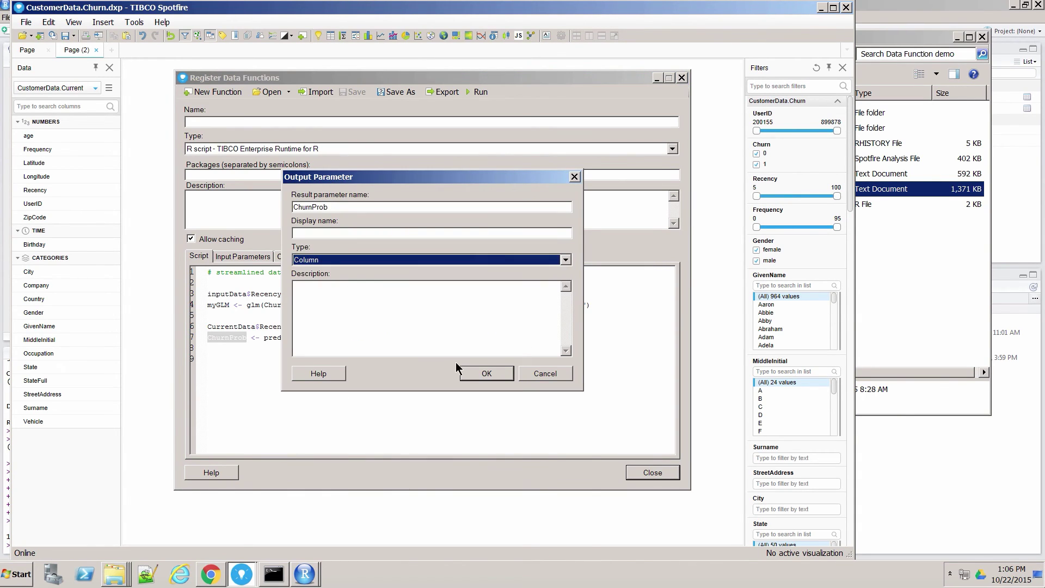
click(474, 368)
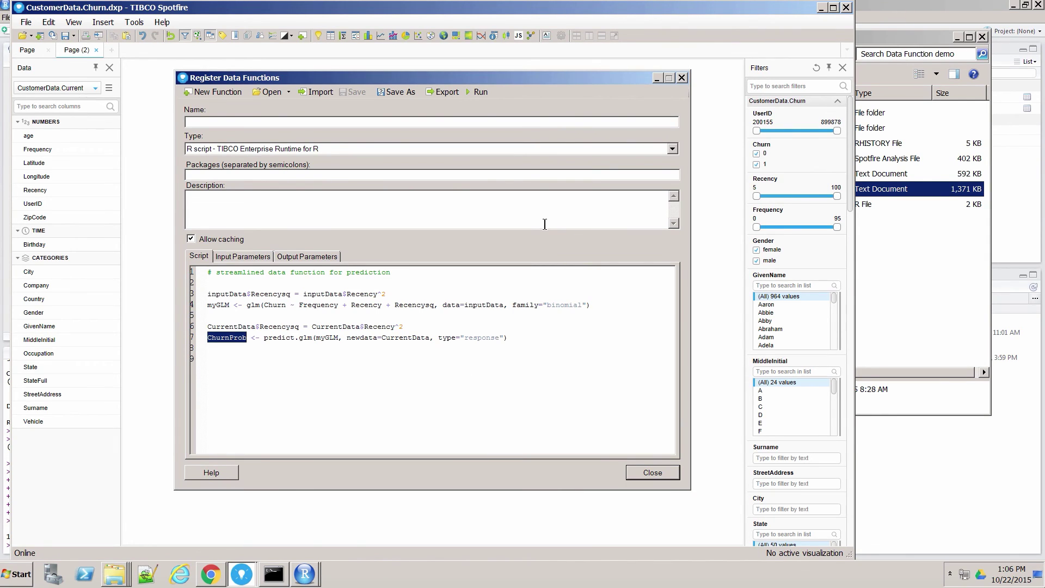
Run the data function and map inputData to the Churn, Recency and Frequency columns of CustomerData.Churn
click(479, 91)
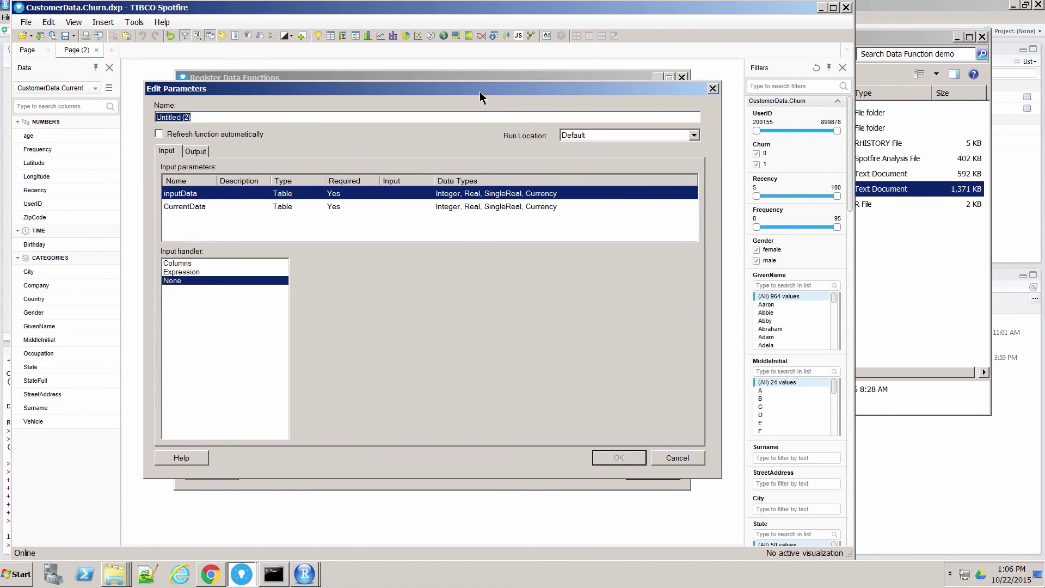
click(179, 263)
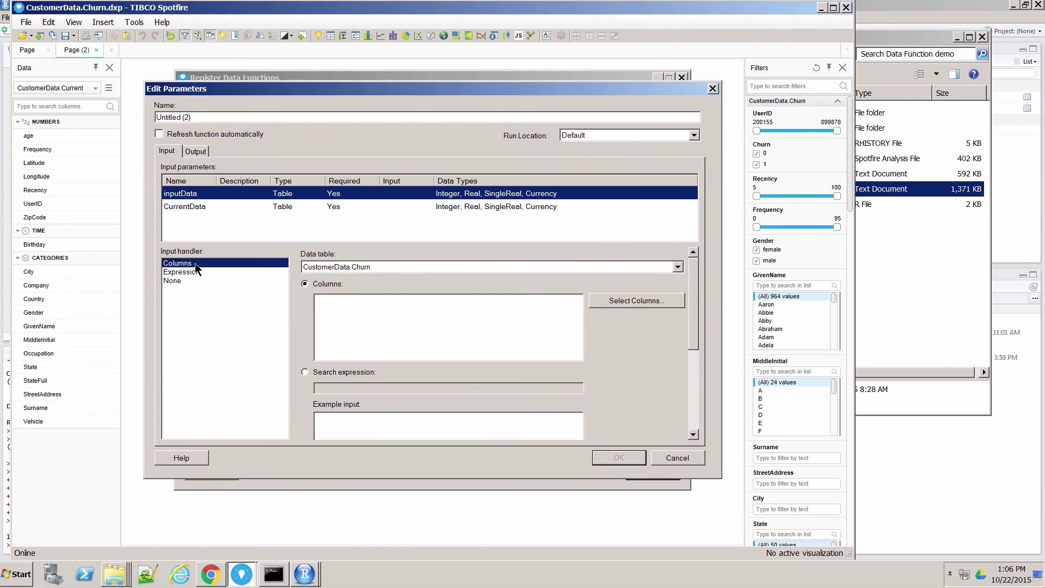
click(372, 268)
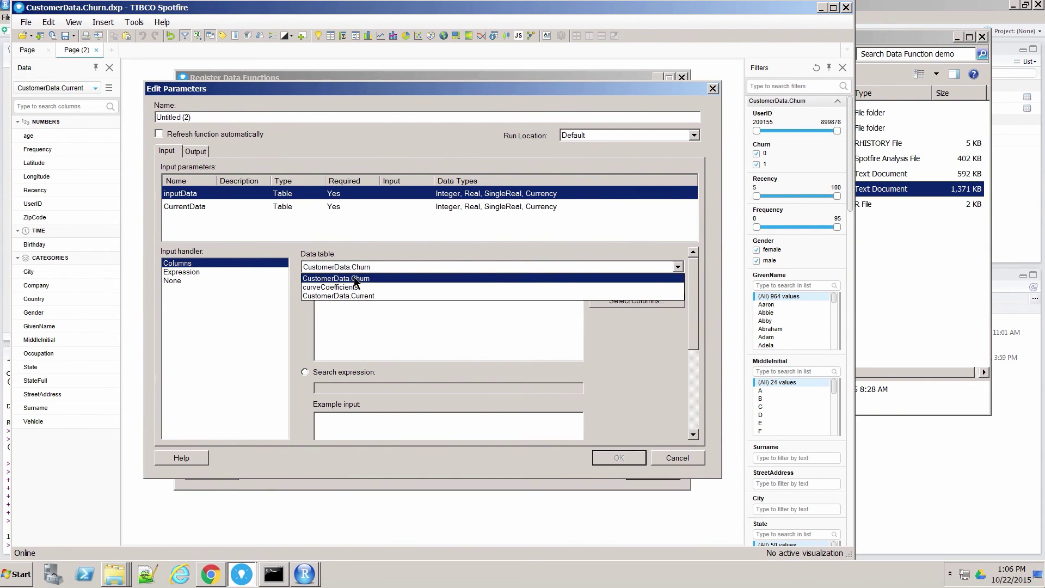
click(353, 277)
click(651, 301)
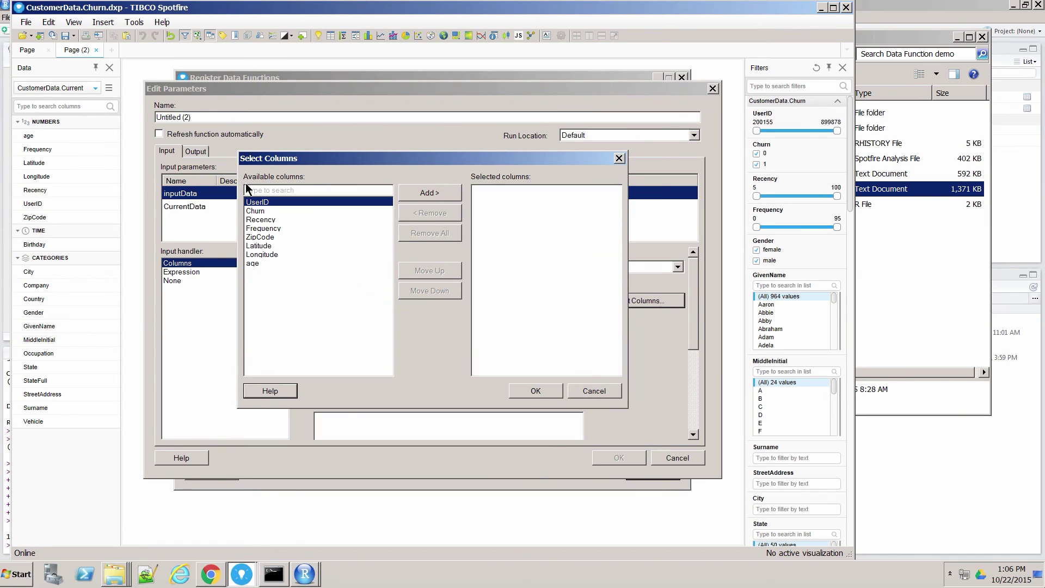
click(256, 212)
click(430, 193)
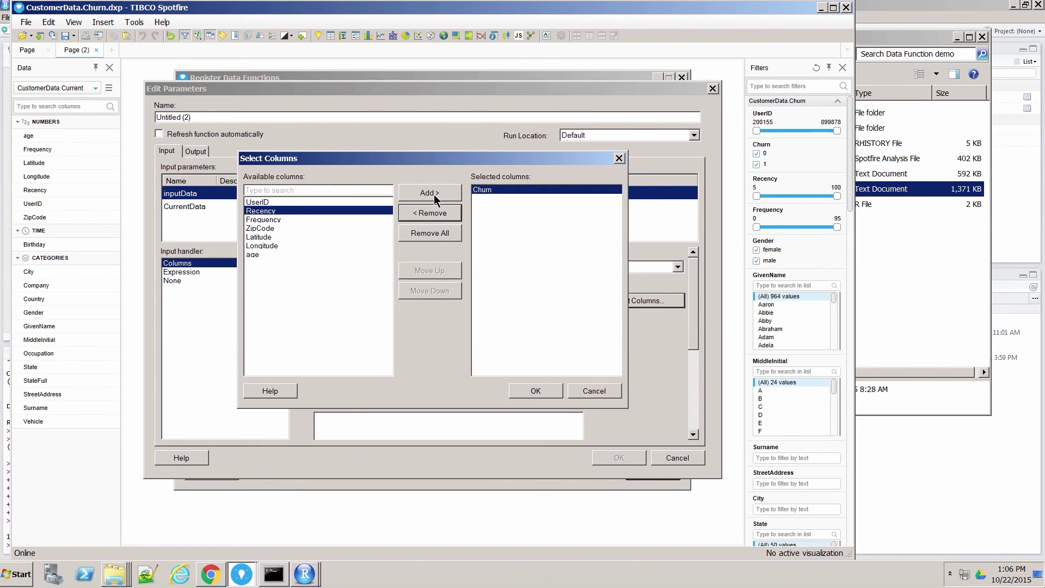
click(434, 195)
click(435, 196)
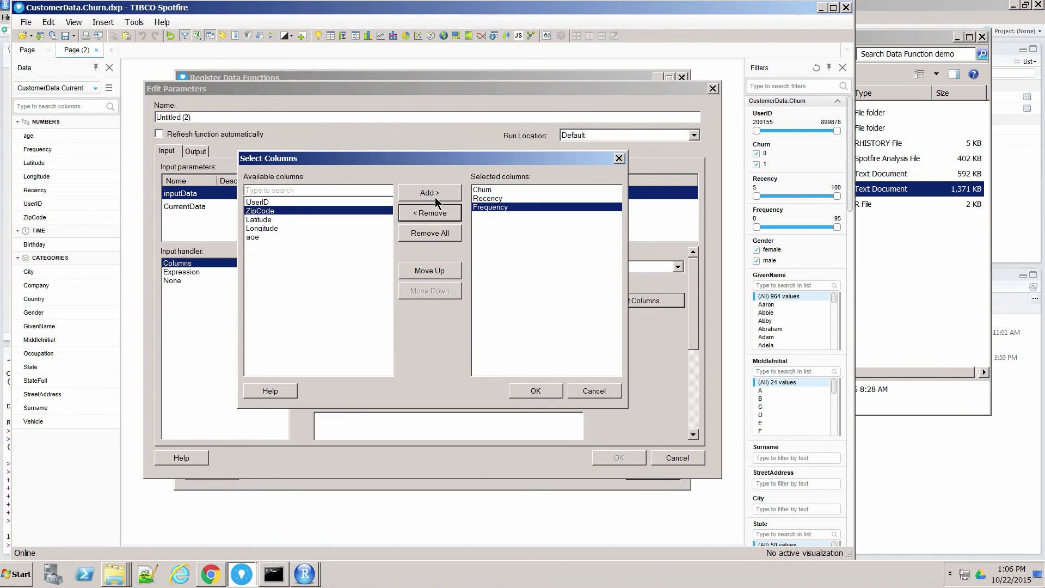
click(545, 396)
Map the CurrentData input to the Recency and Frequency columns of the CustomerData.Current table
click(191, 210)
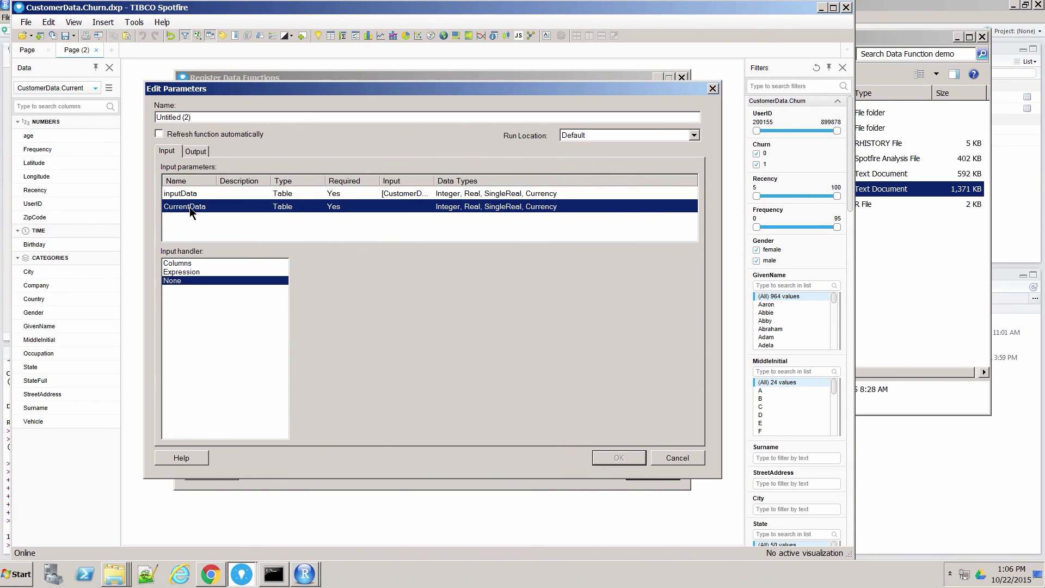
click(182, 263)
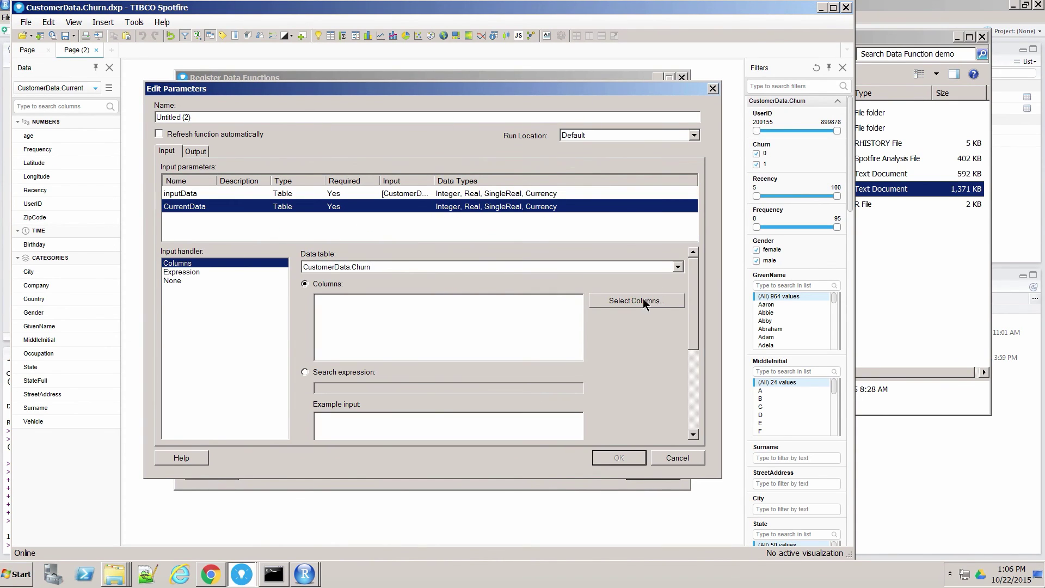
click(469, 266)
click(436, 297)
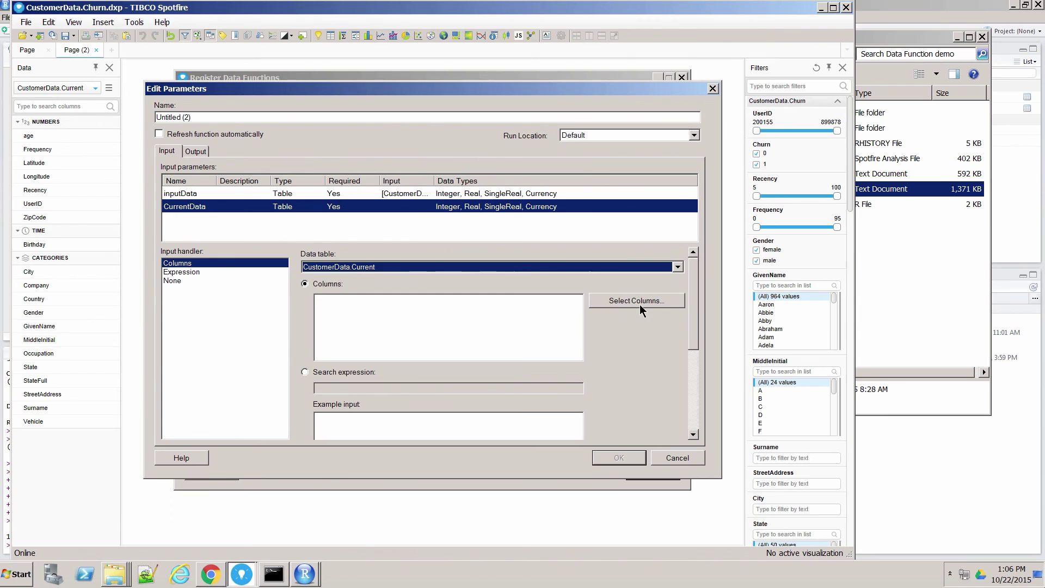
click(638, 302)
click(275, 211)
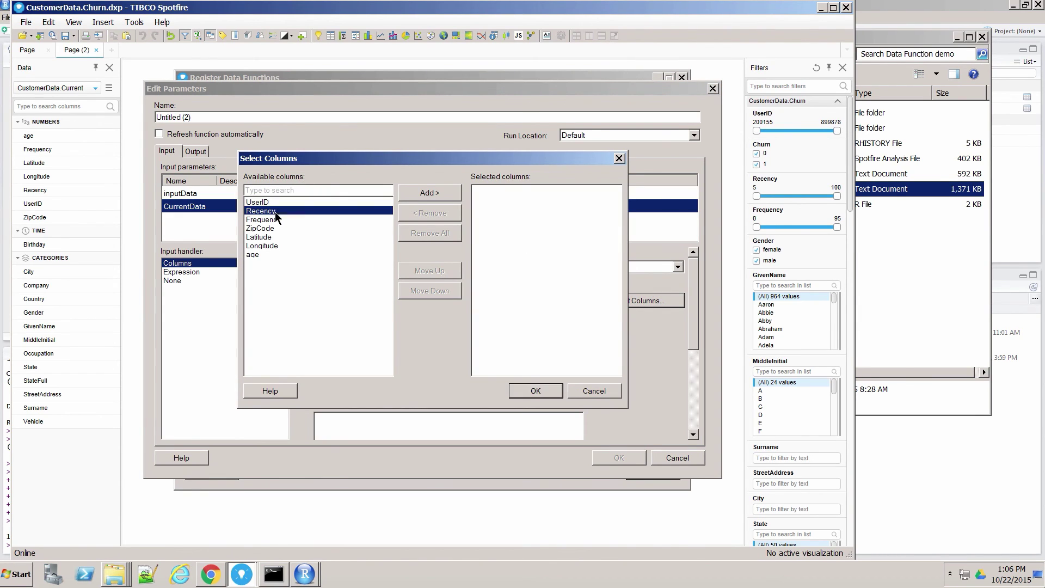
click(455, 196)
click(455, 196)
click(536, 391)
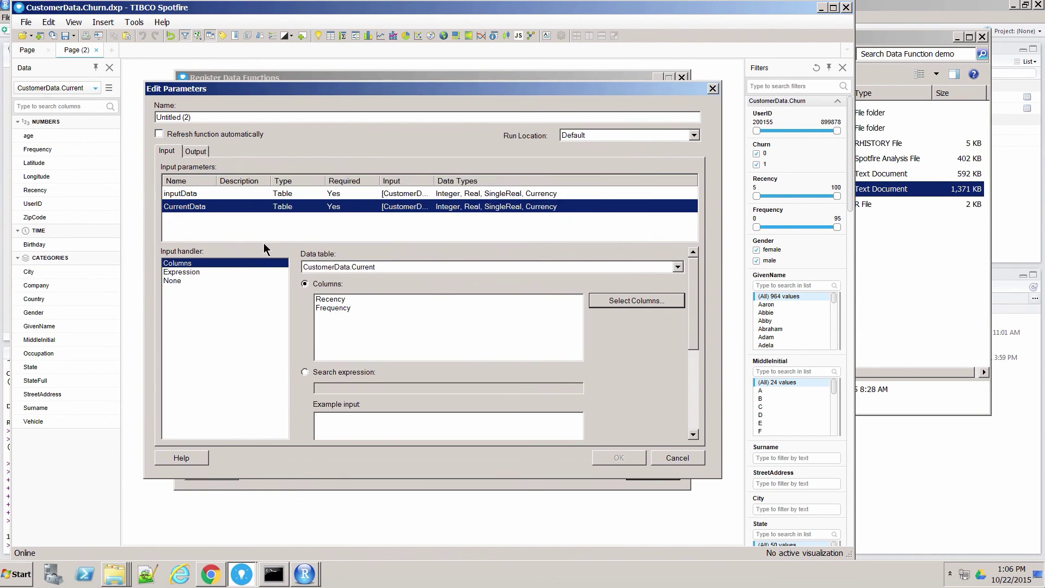
Map the ChurnProb output to be added as columns to the CustomerData.Current table
click(206, 154)
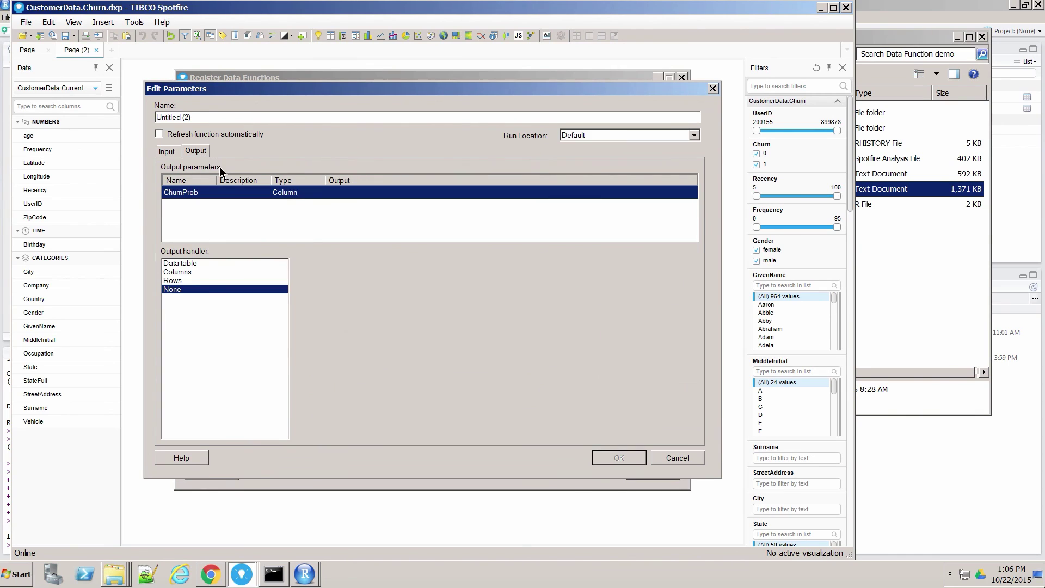
click(183, 272)
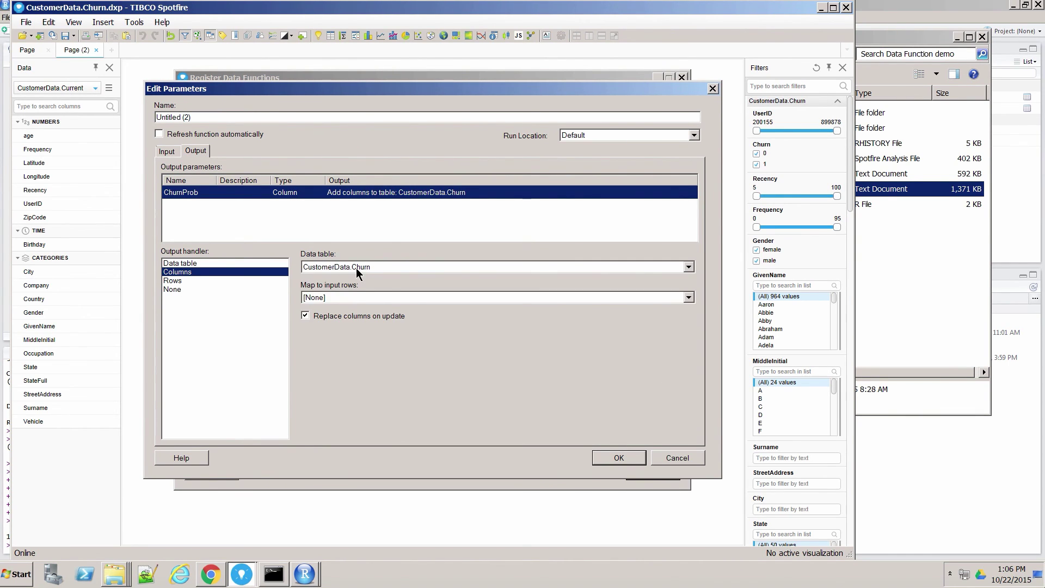
click(355, 268)
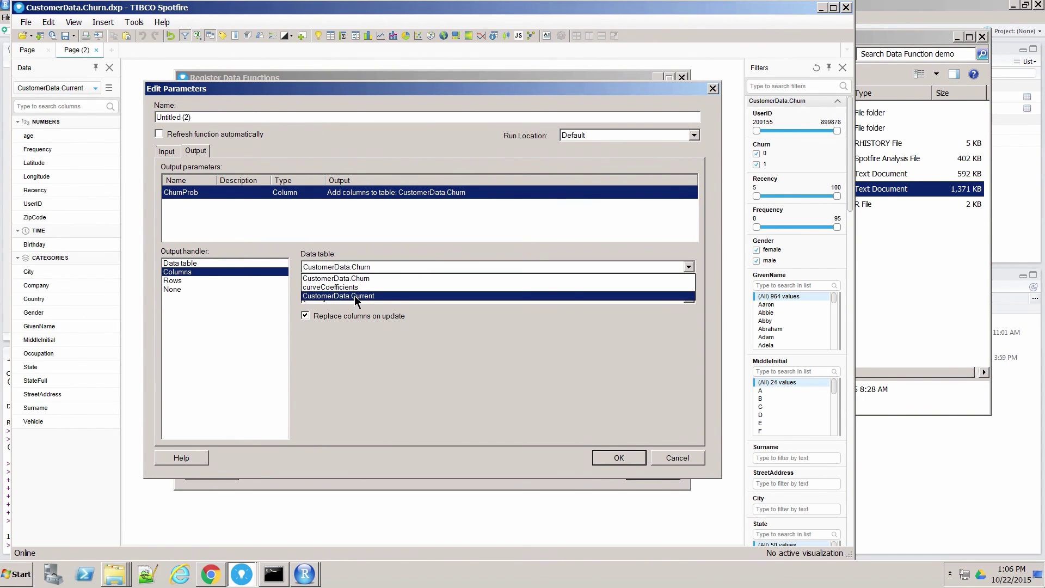
click(354, 296)
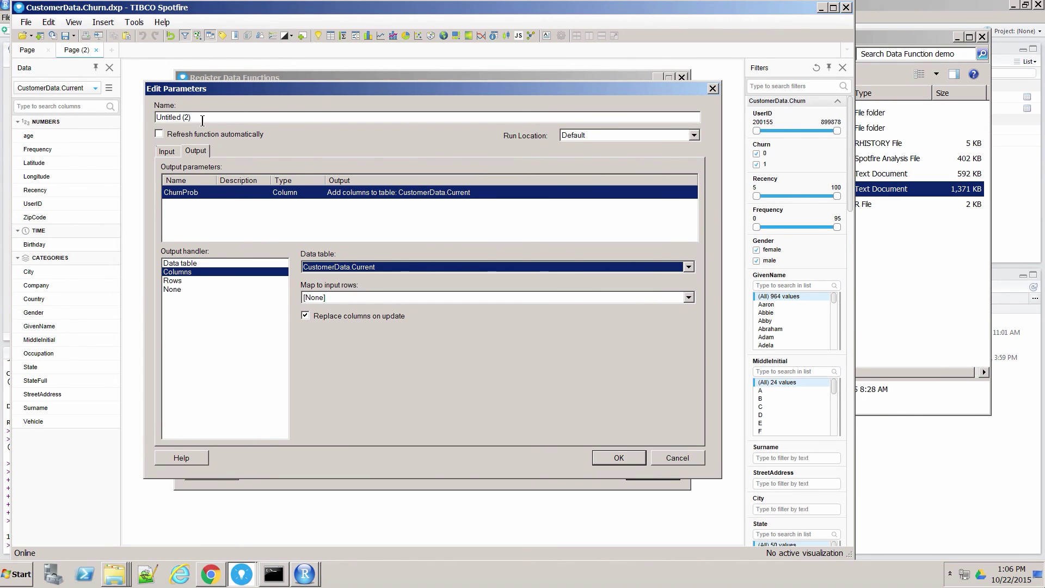
Name the function instance prediction, run it, and close the data function registration without saving to the library
drag(202, 121, 119, 116)
text(prediction)
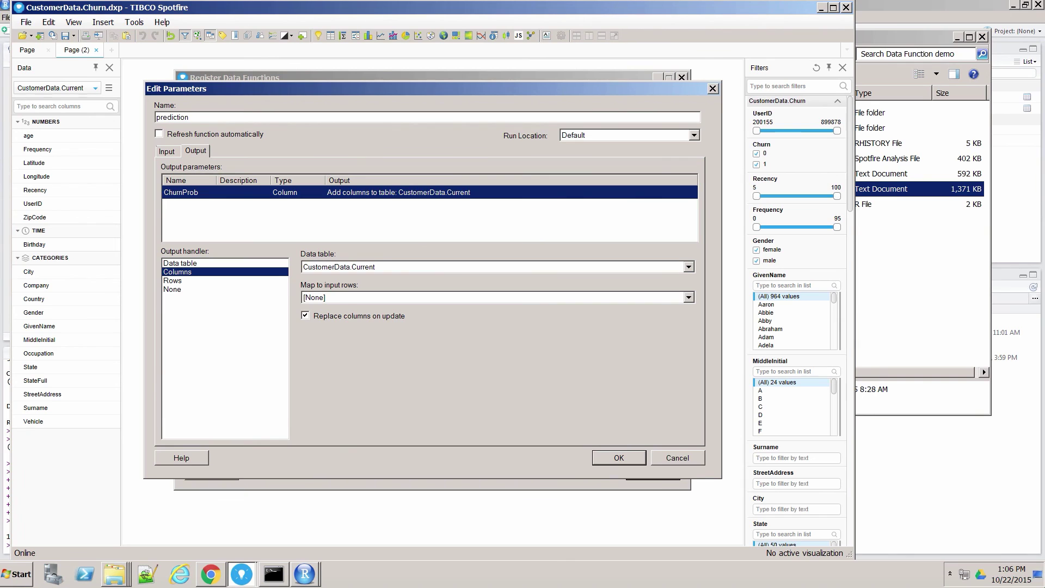
click(619, 458)
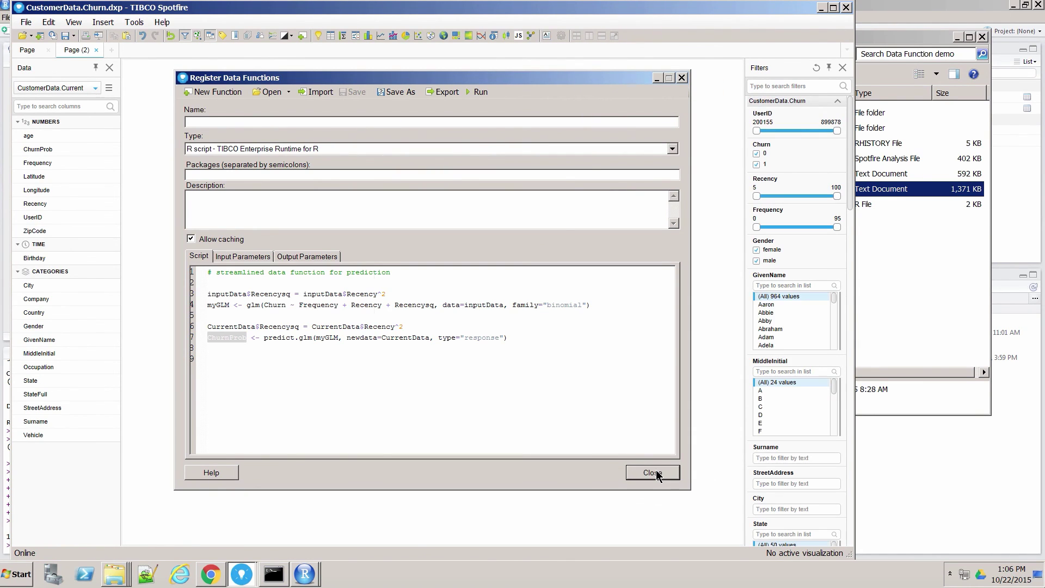
click(655, 471)
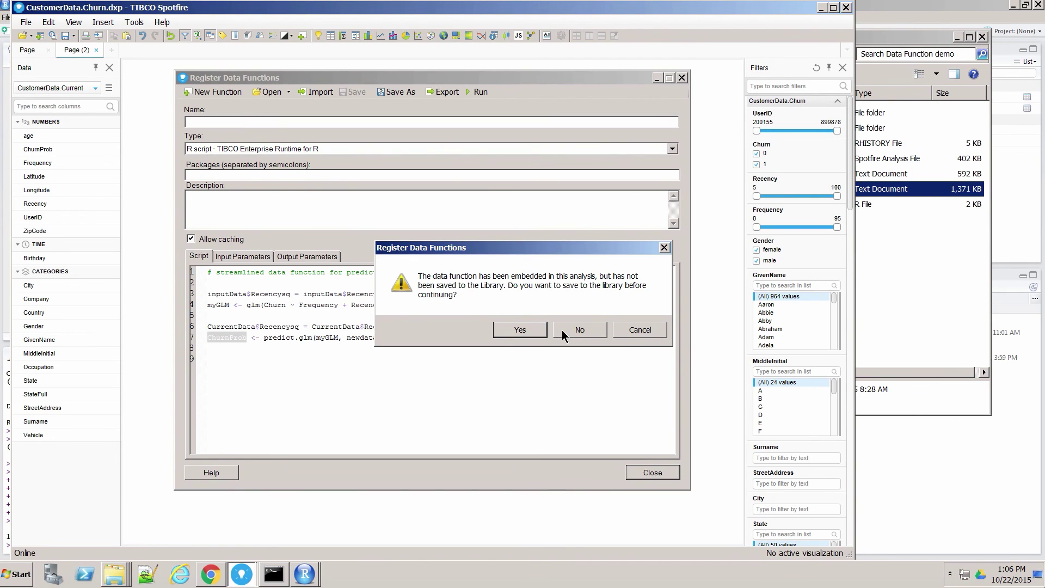
click(583, 329)
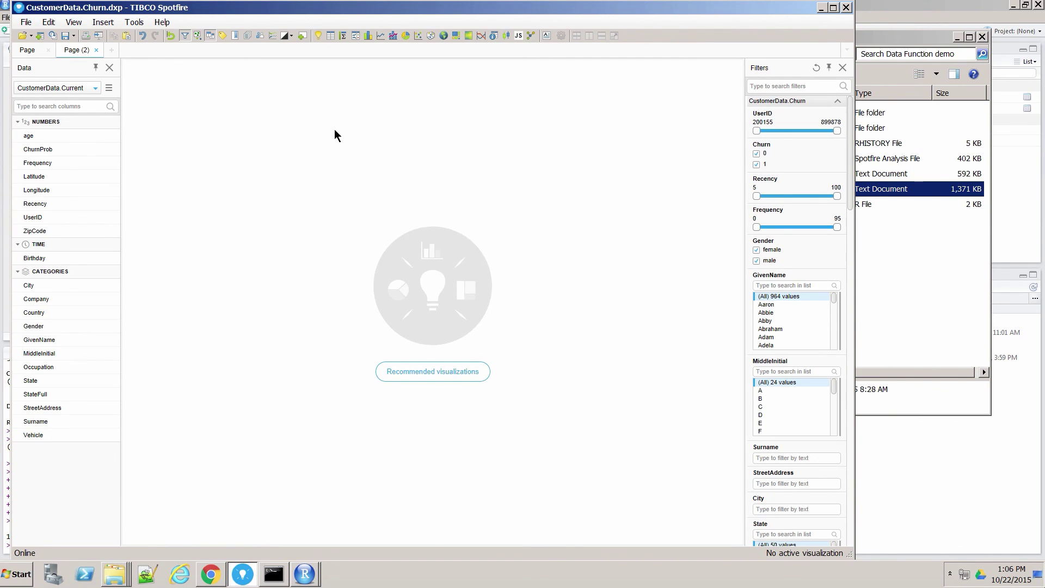
Inspect the ChurnProb column of CustomerData.Current in a temporary table visualization, and close that table
click(330, 35)
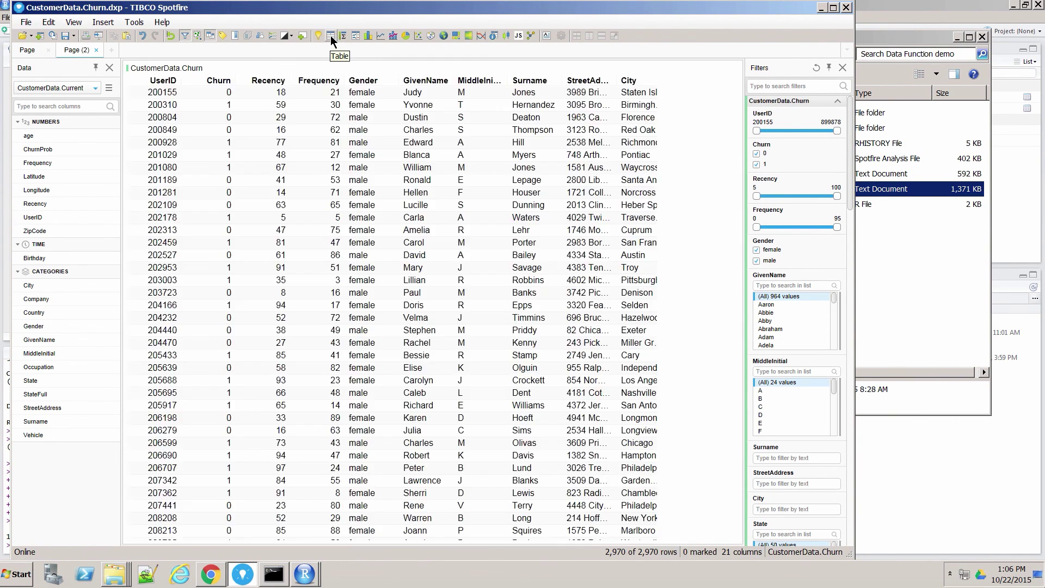
click(703, 86)
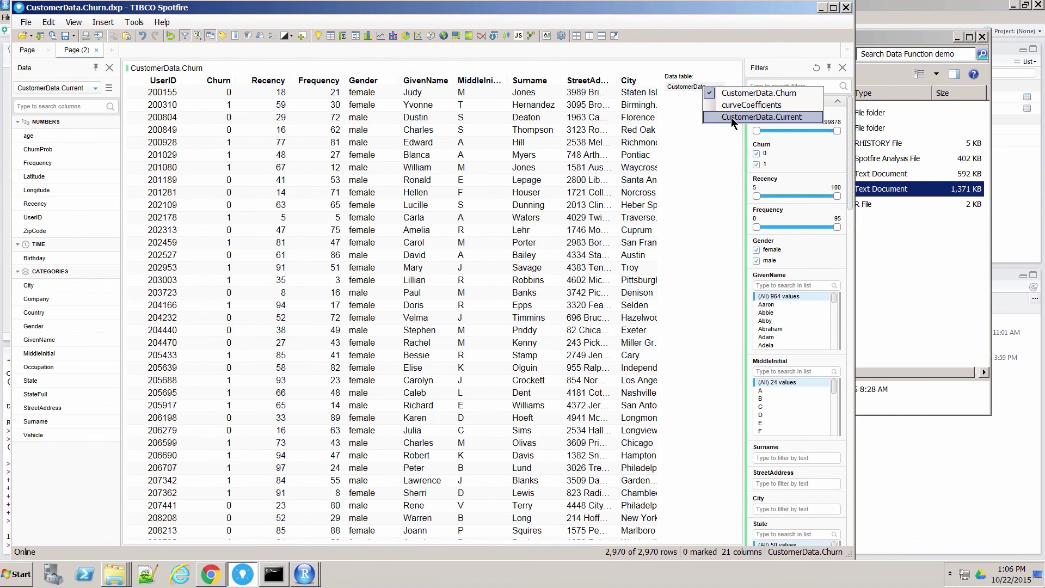
click(730, 117)
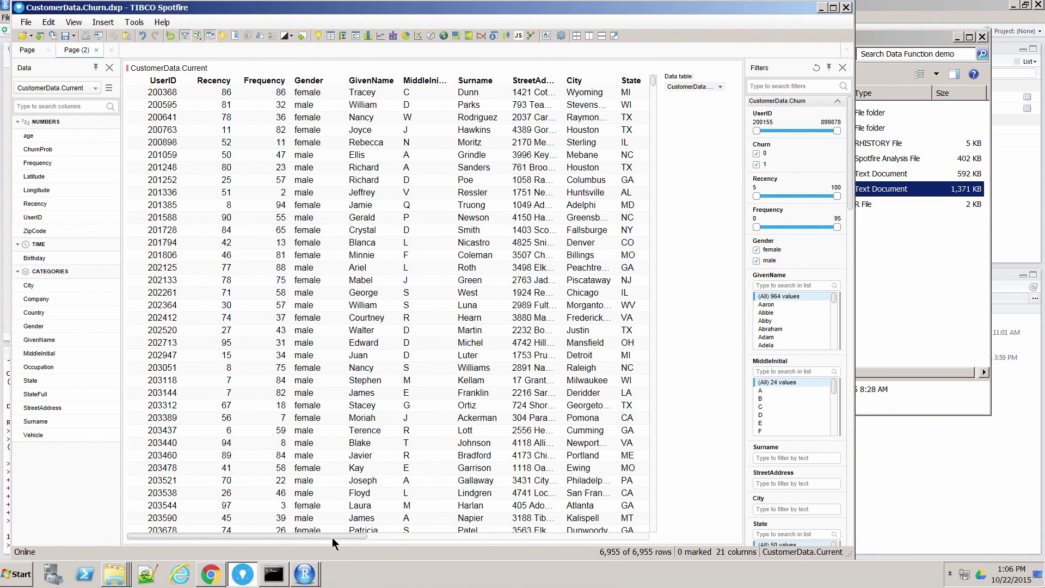
drag(332, 537, 661, 527)
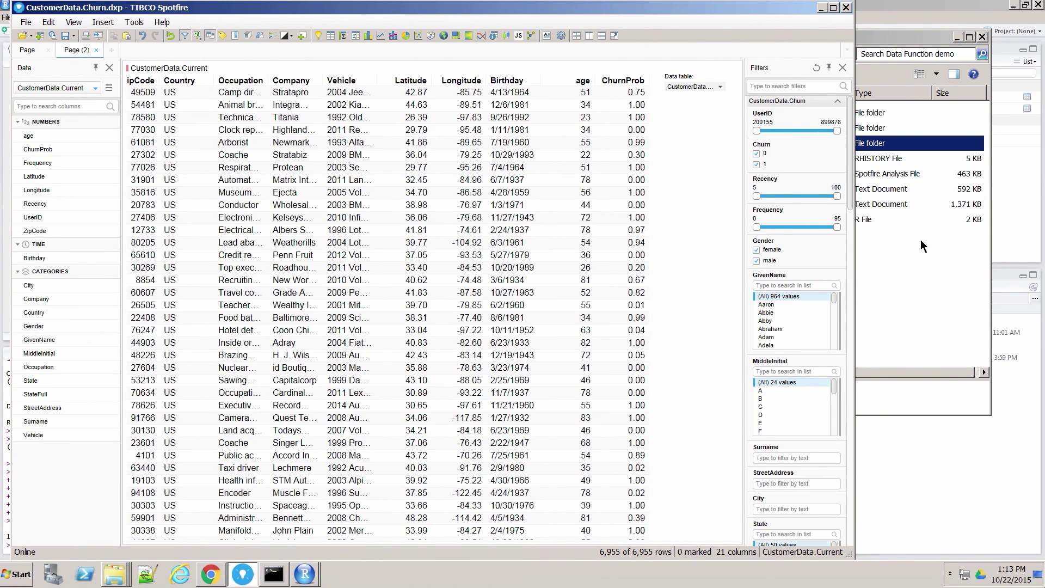
right_click(563, 182)
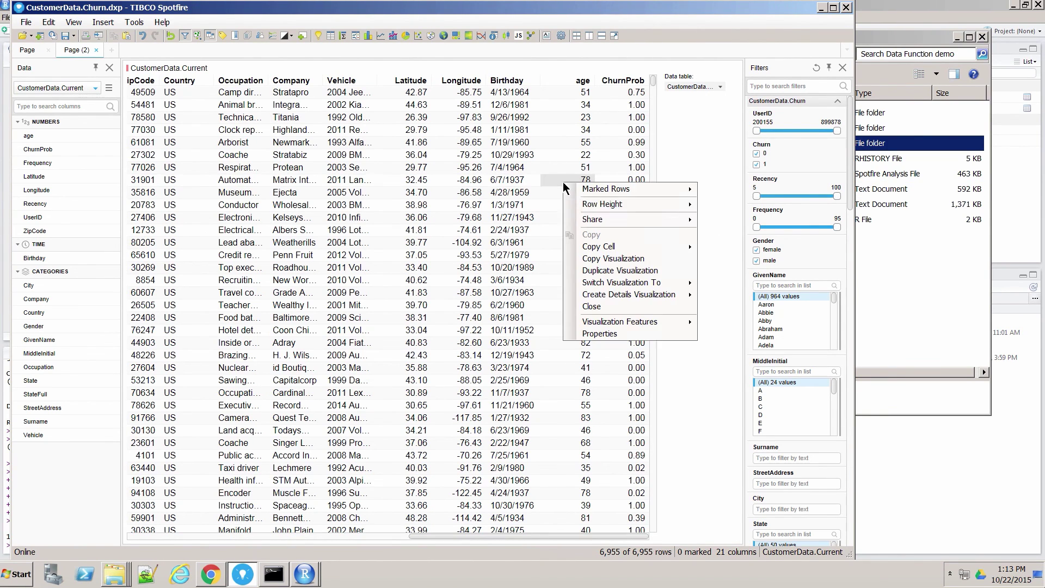
click(595, 306)
Add the recommended ChurnProb histogram from CustomerData.Current to the page and set it to 108 bins
click(465, 376)
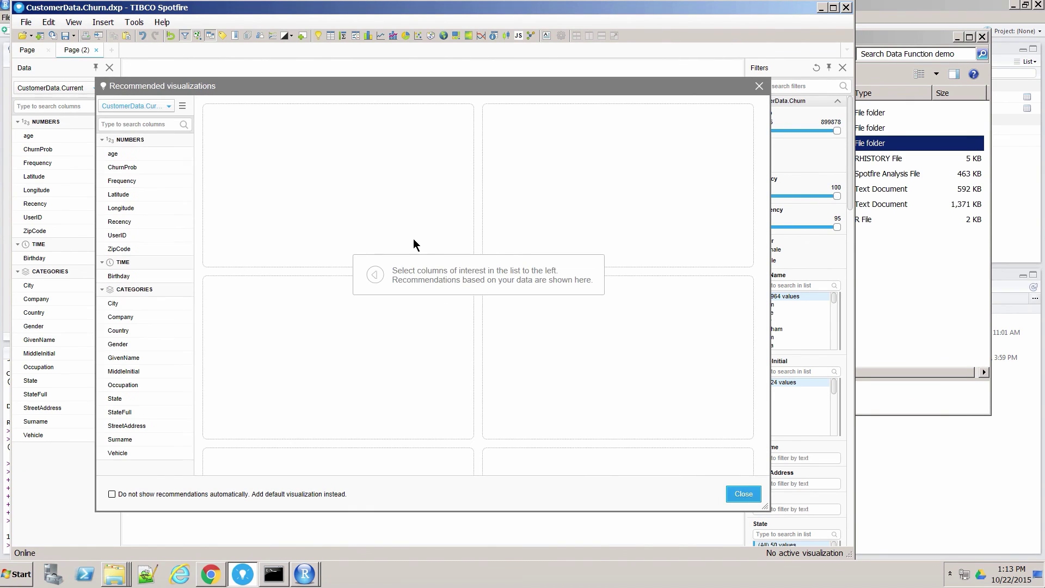
click(164, 111)
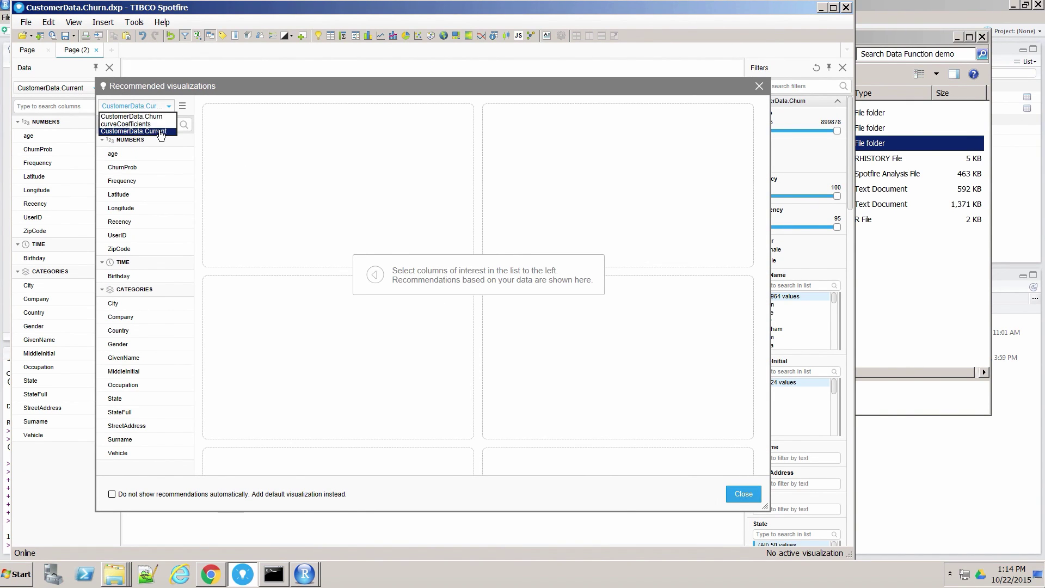
click(161, 135)
click(133, 168)
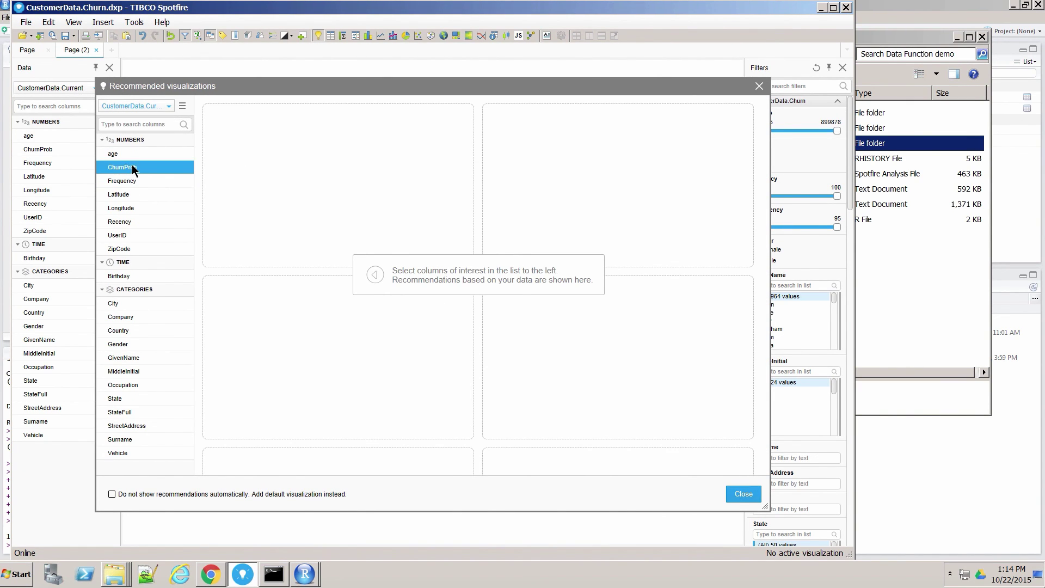
mouse_move(360, 181)
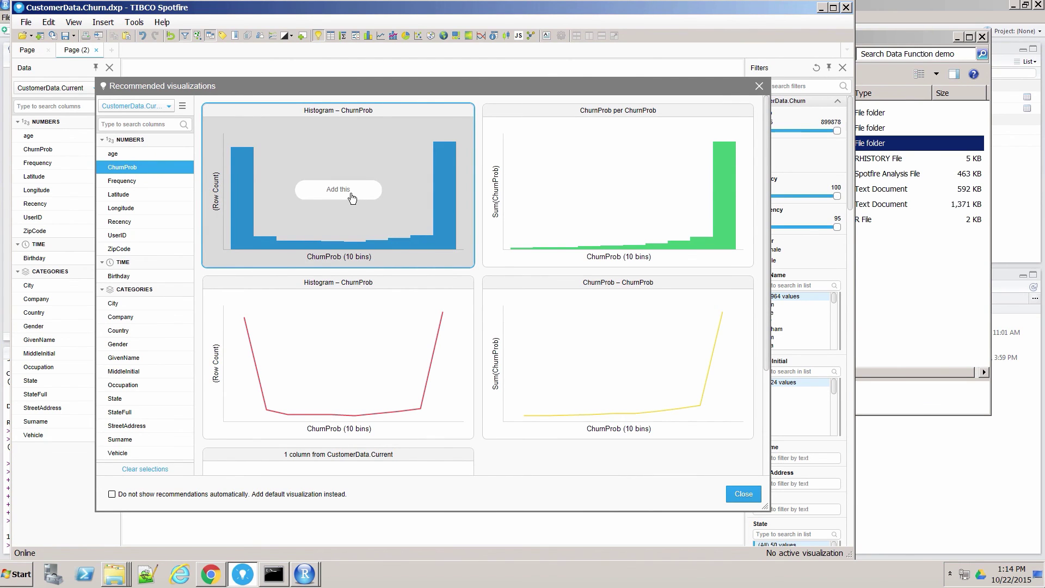
click(352, 198)
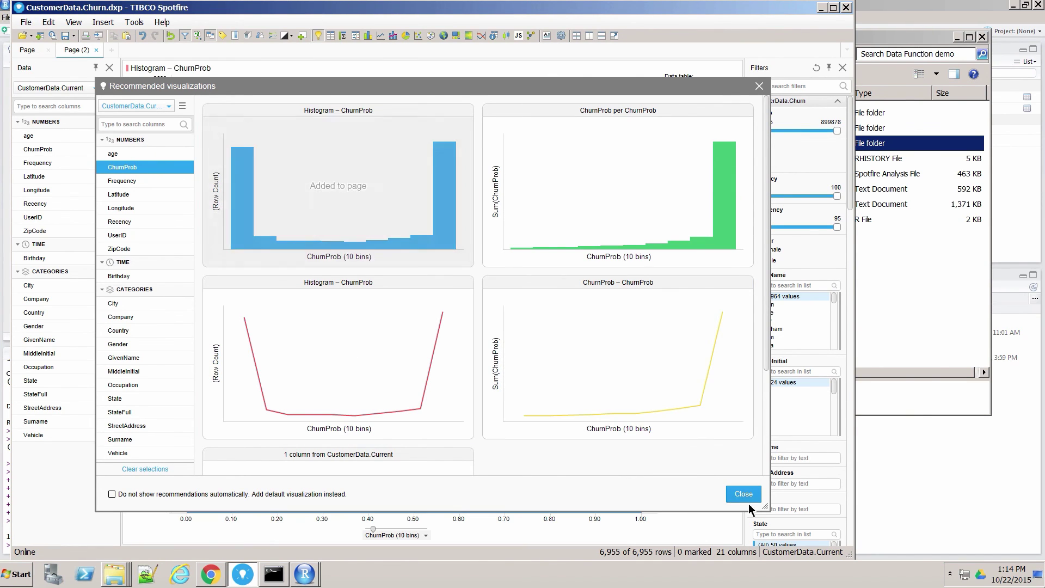
click(747, 500)
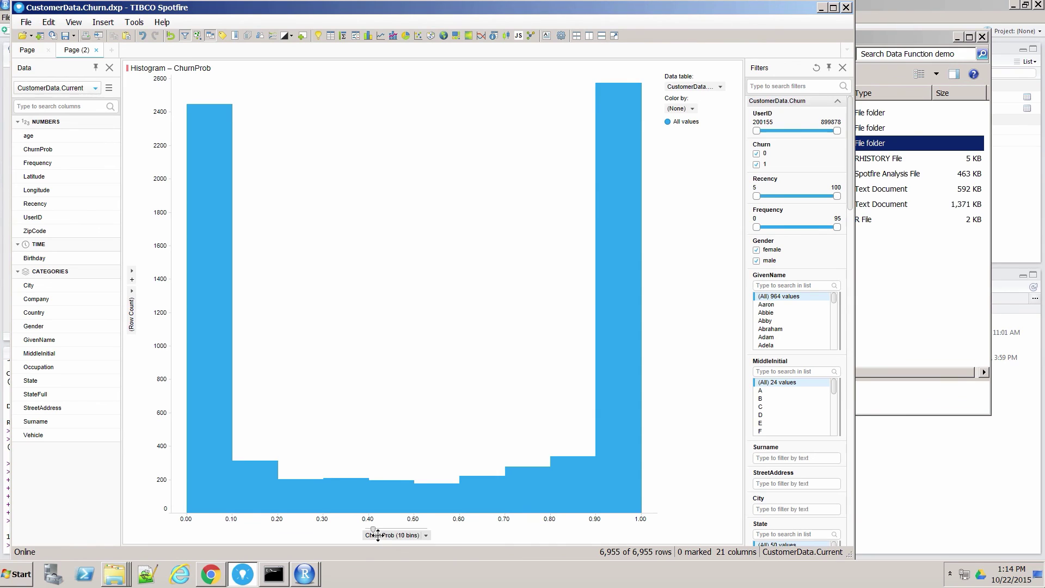
drag(373, 529, 400, 529)
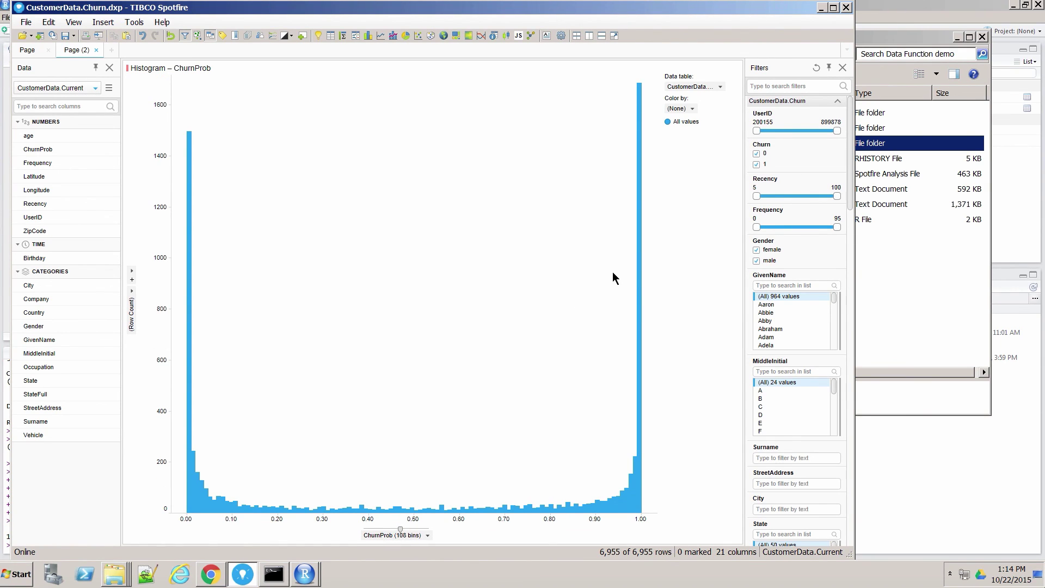
Mark the histogram bar at ChurnProb 1.00 and create a details table visualization for the marked customers
drag(612, 272, 676, 376)
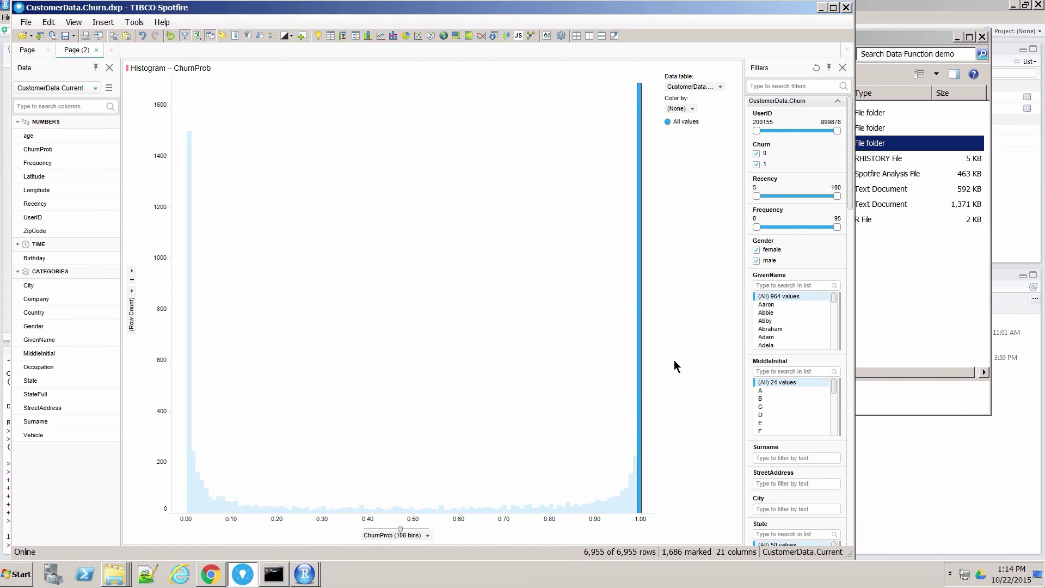
right_click(489, 254)
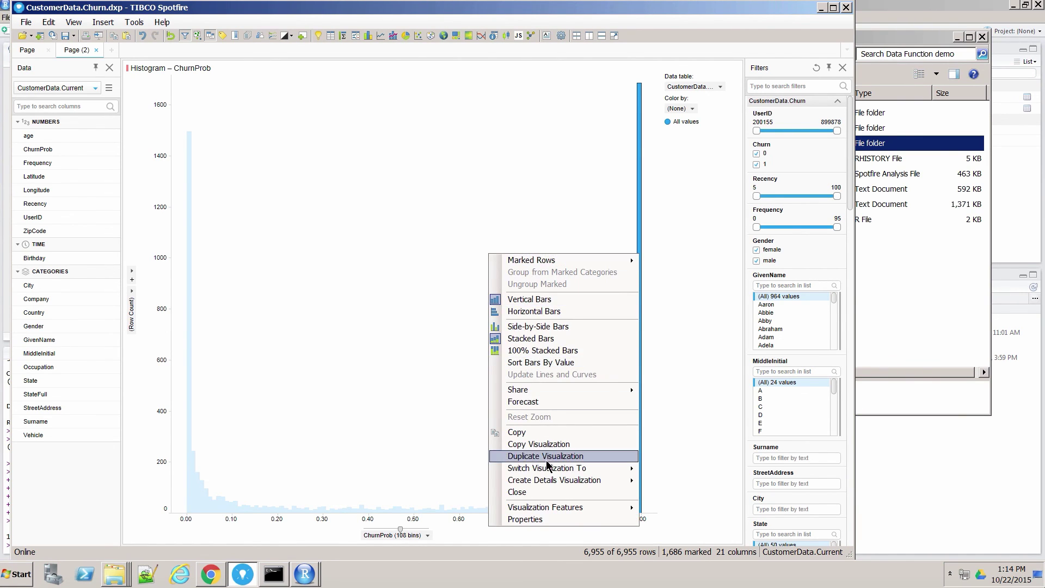
mouse_move(548, 481)
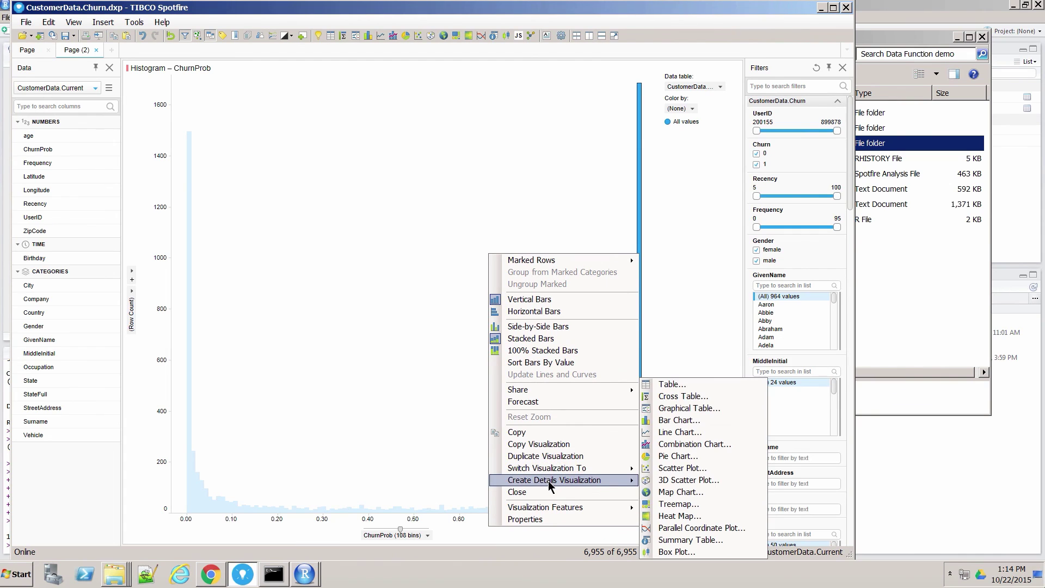
click(665, 385)
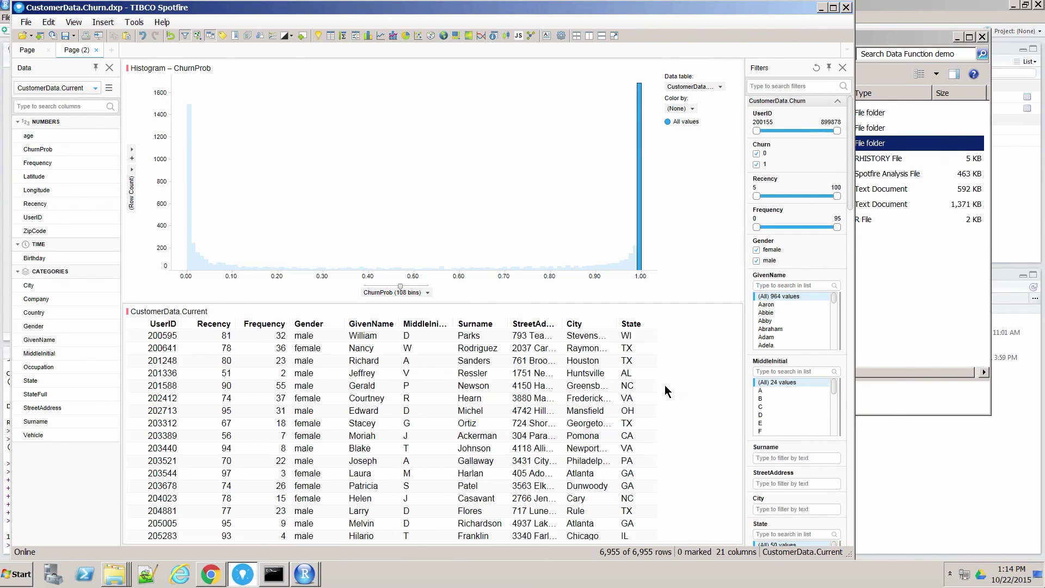
Create a details map chart from the histogram and place it beside the details table, below the histogram
right_click(554, 212)
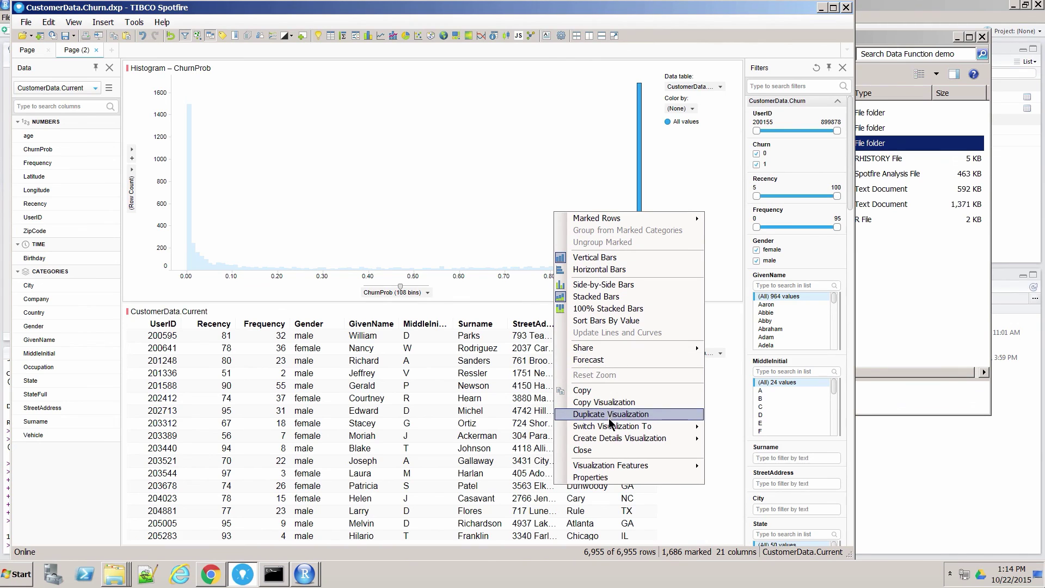
mouse_move(612, 438)
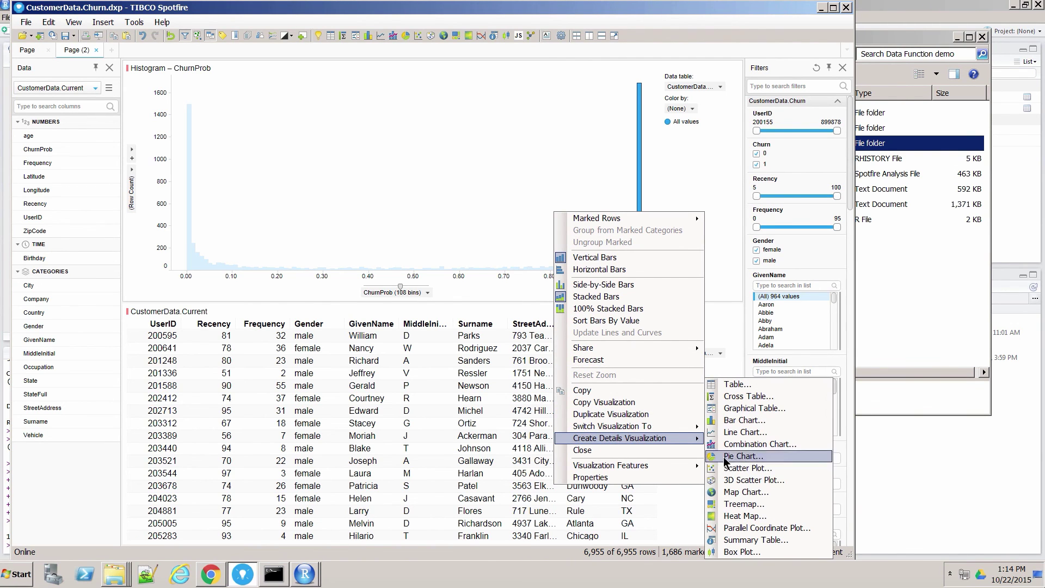
click(740, 491)
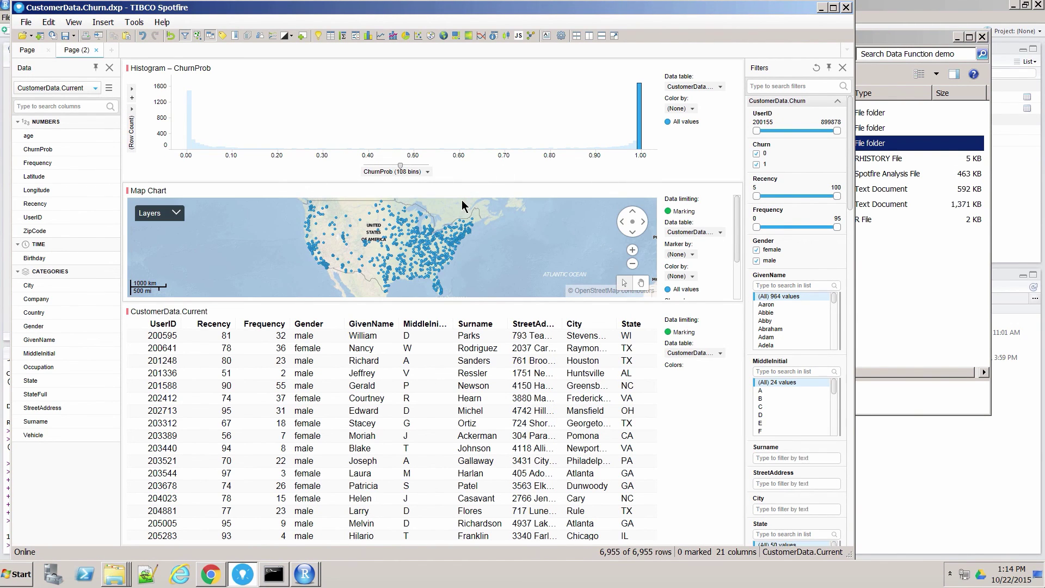
drag(461, 189, 659, 398)
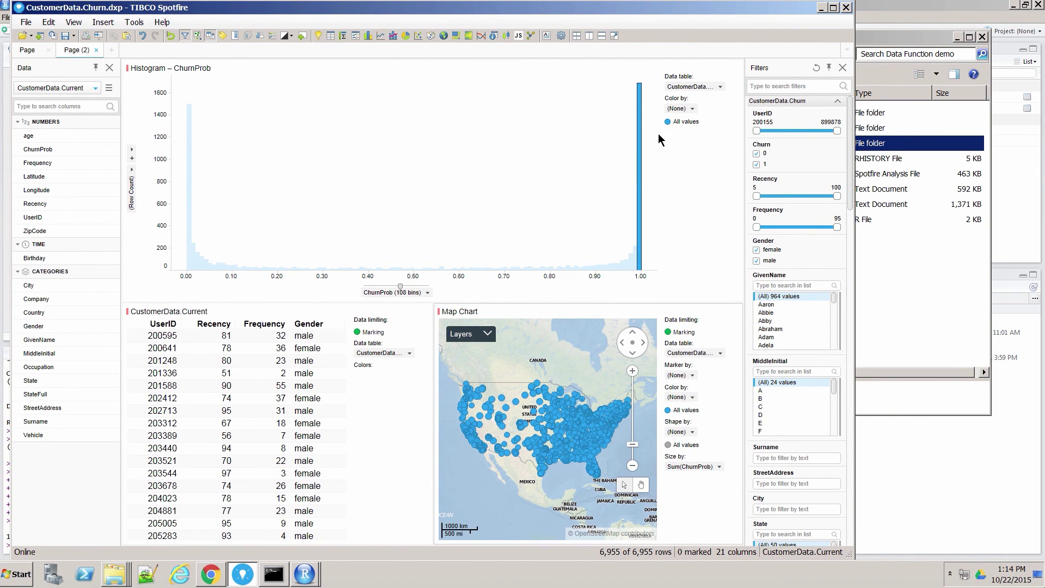
Explore customers in the details table and map by marking histogram bars around 0.90–0.96, at 1.00, and around 0.57–0.71
click(615, 180)
drag(594, 234, 624, 278)
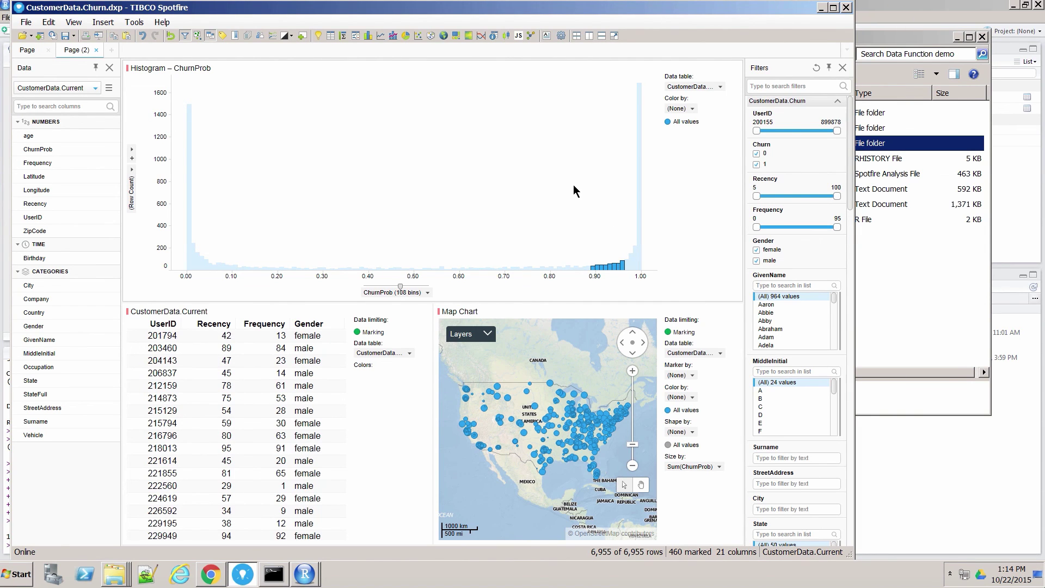
drag(613, 167, 665, 217)
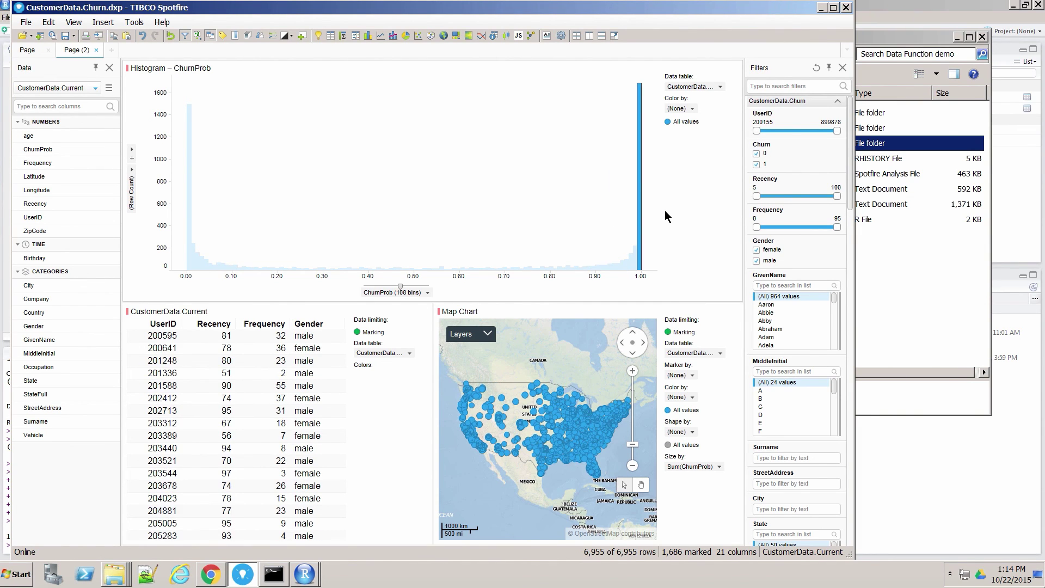
drag(443, 249, 508, 283)
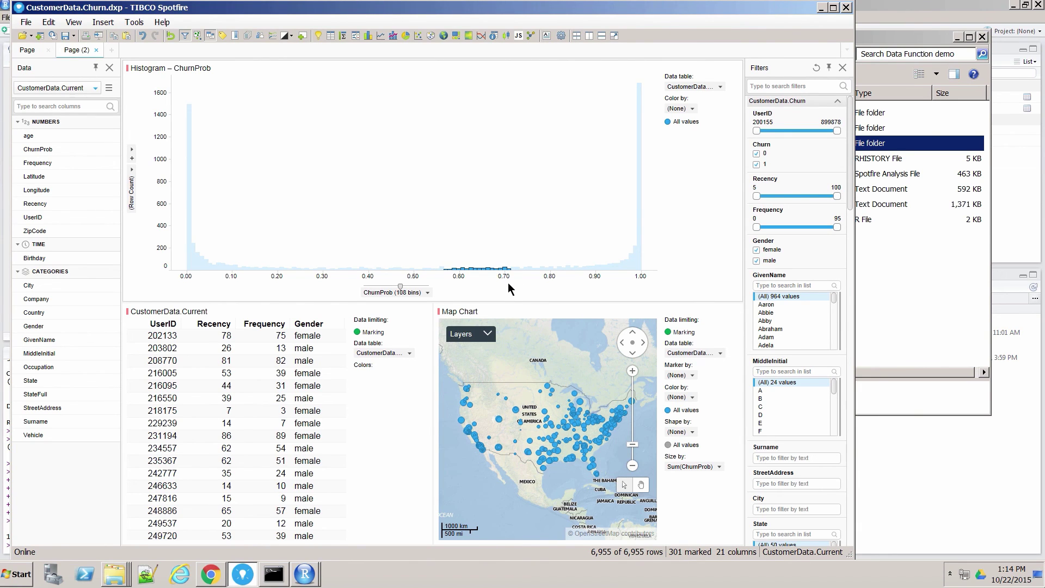